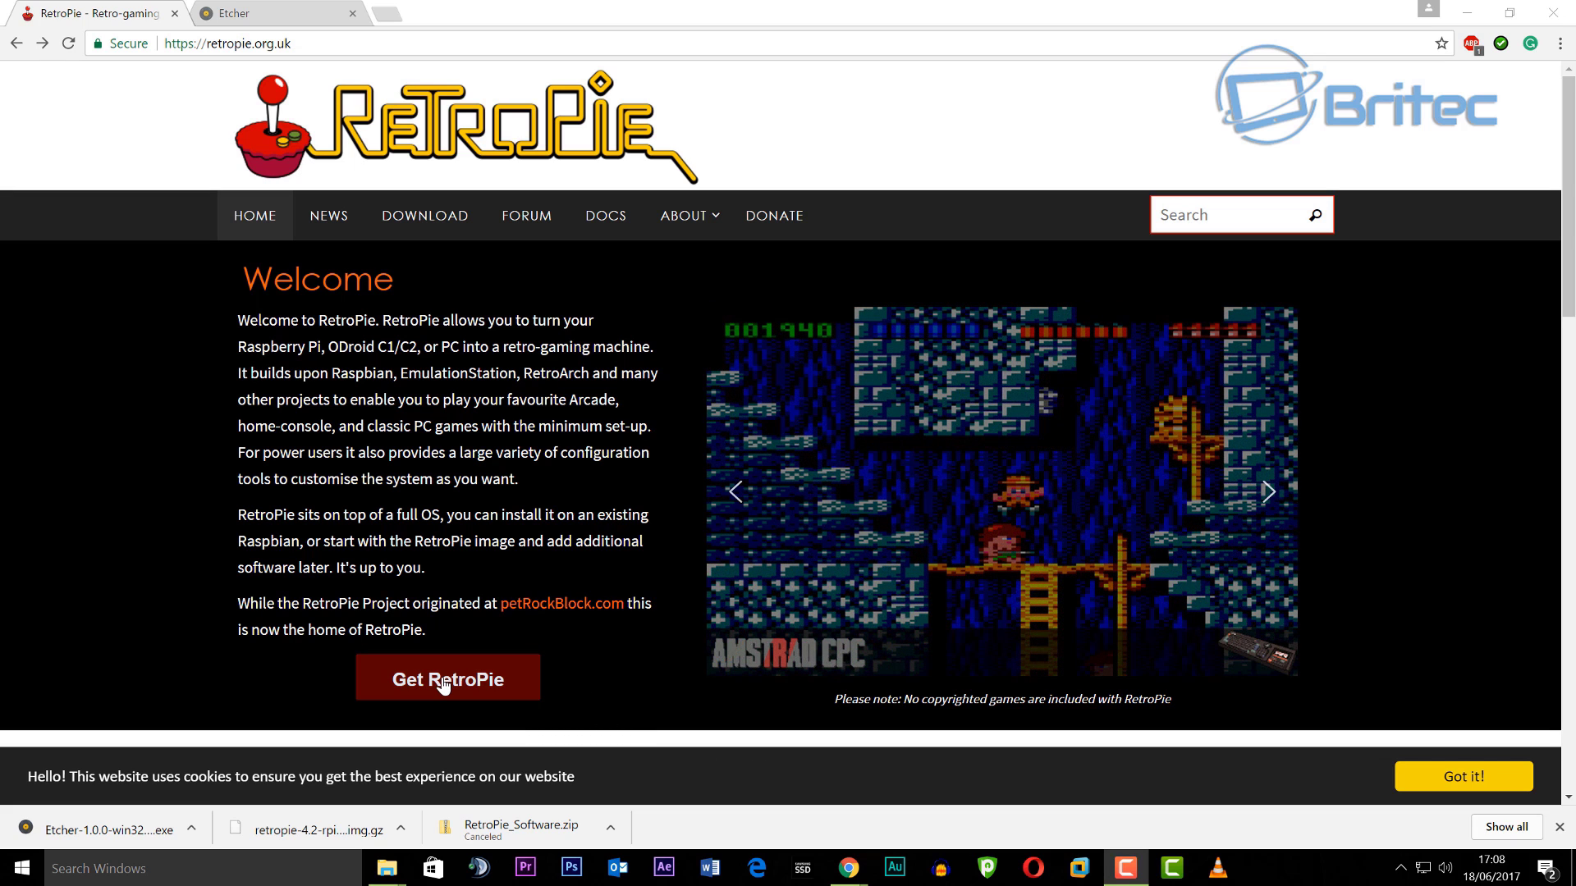
Step: Open the RetroPie download page and check the release date of the latest pre-made Raspberry Pi image
click(443, 682)
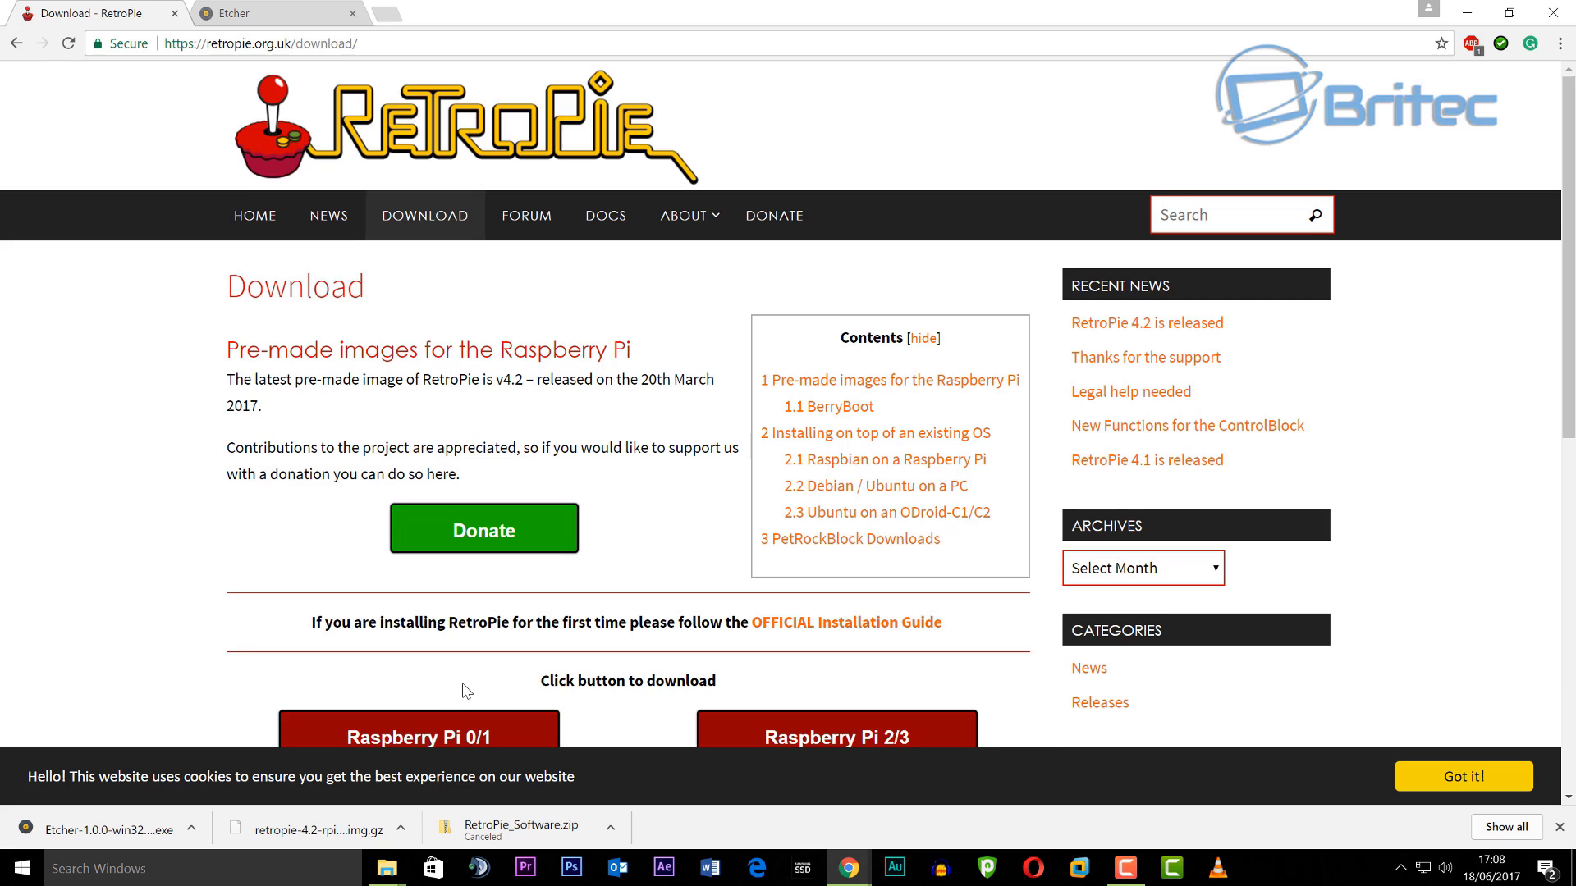
scroll(539, 691, down, 1)
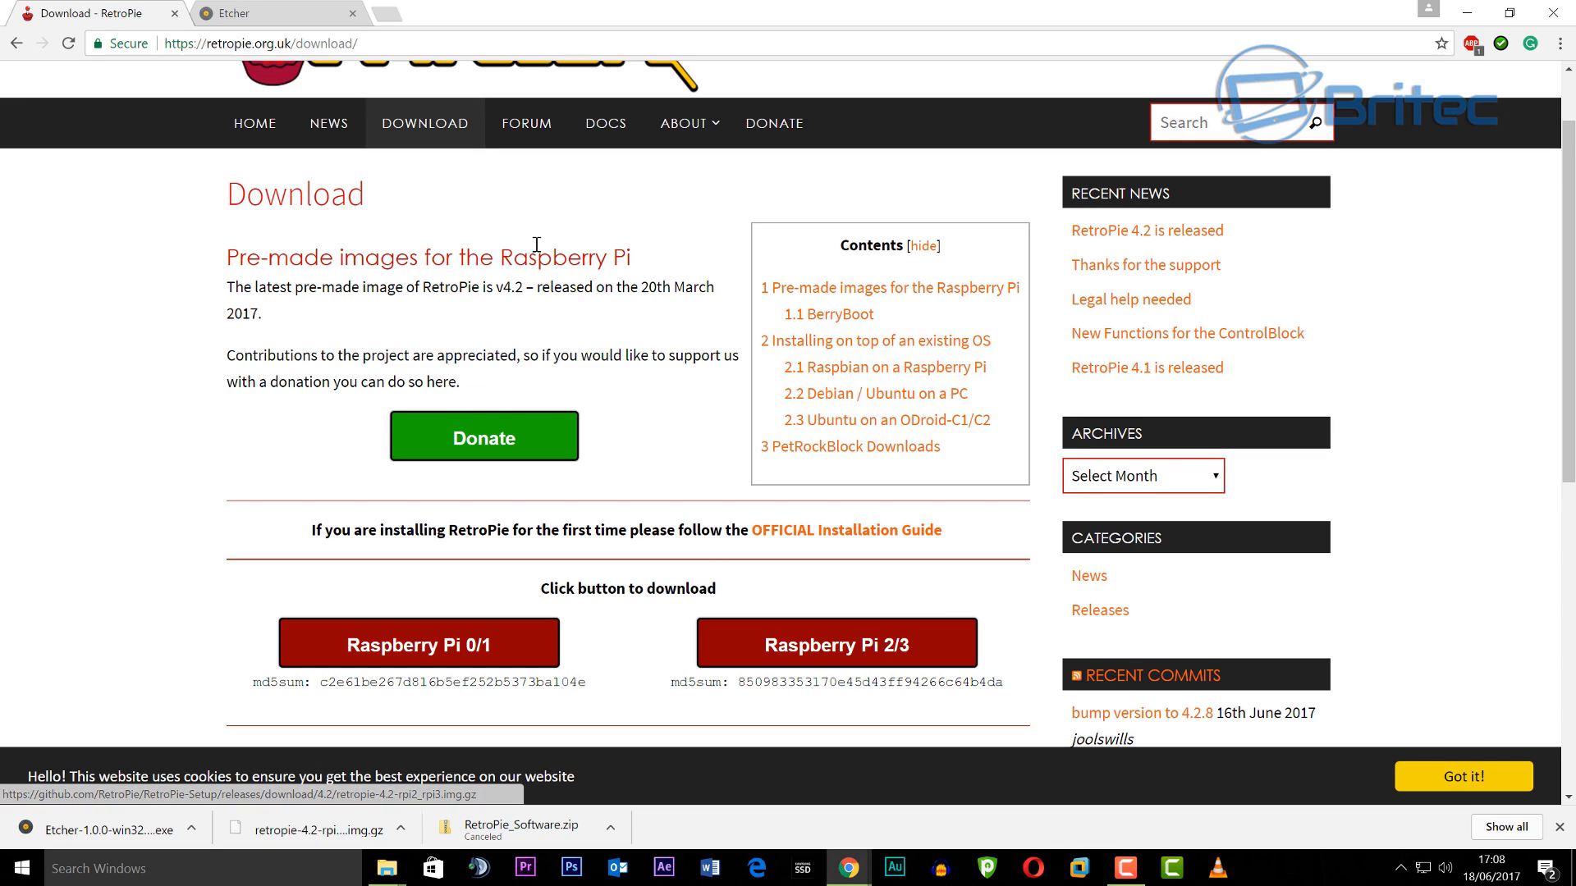
drag(539, 287, 652, 330)
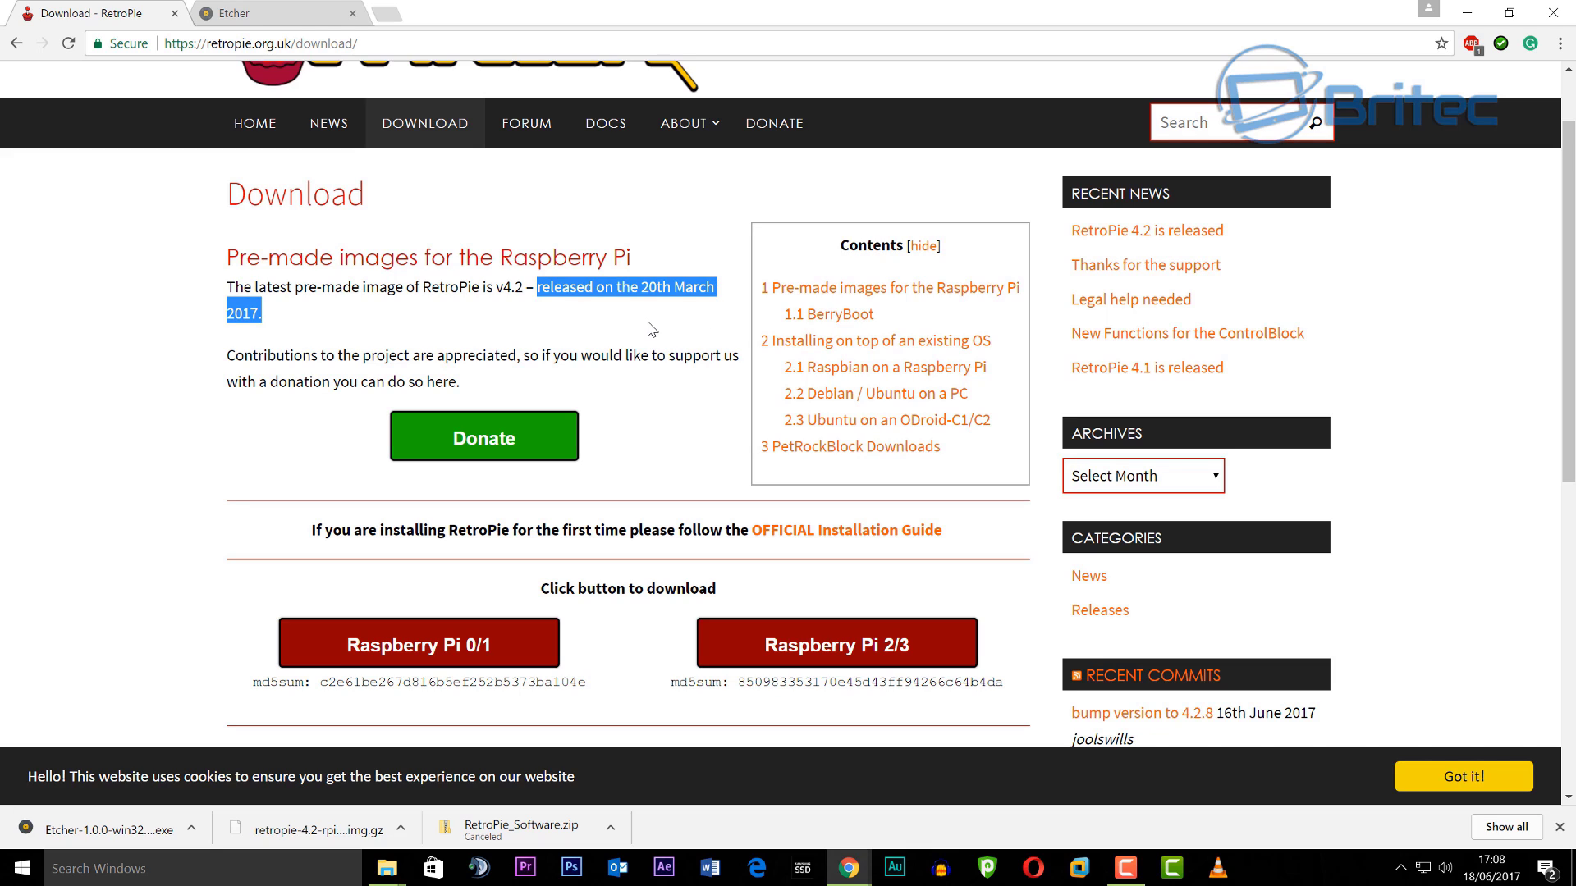
click(652, 329)
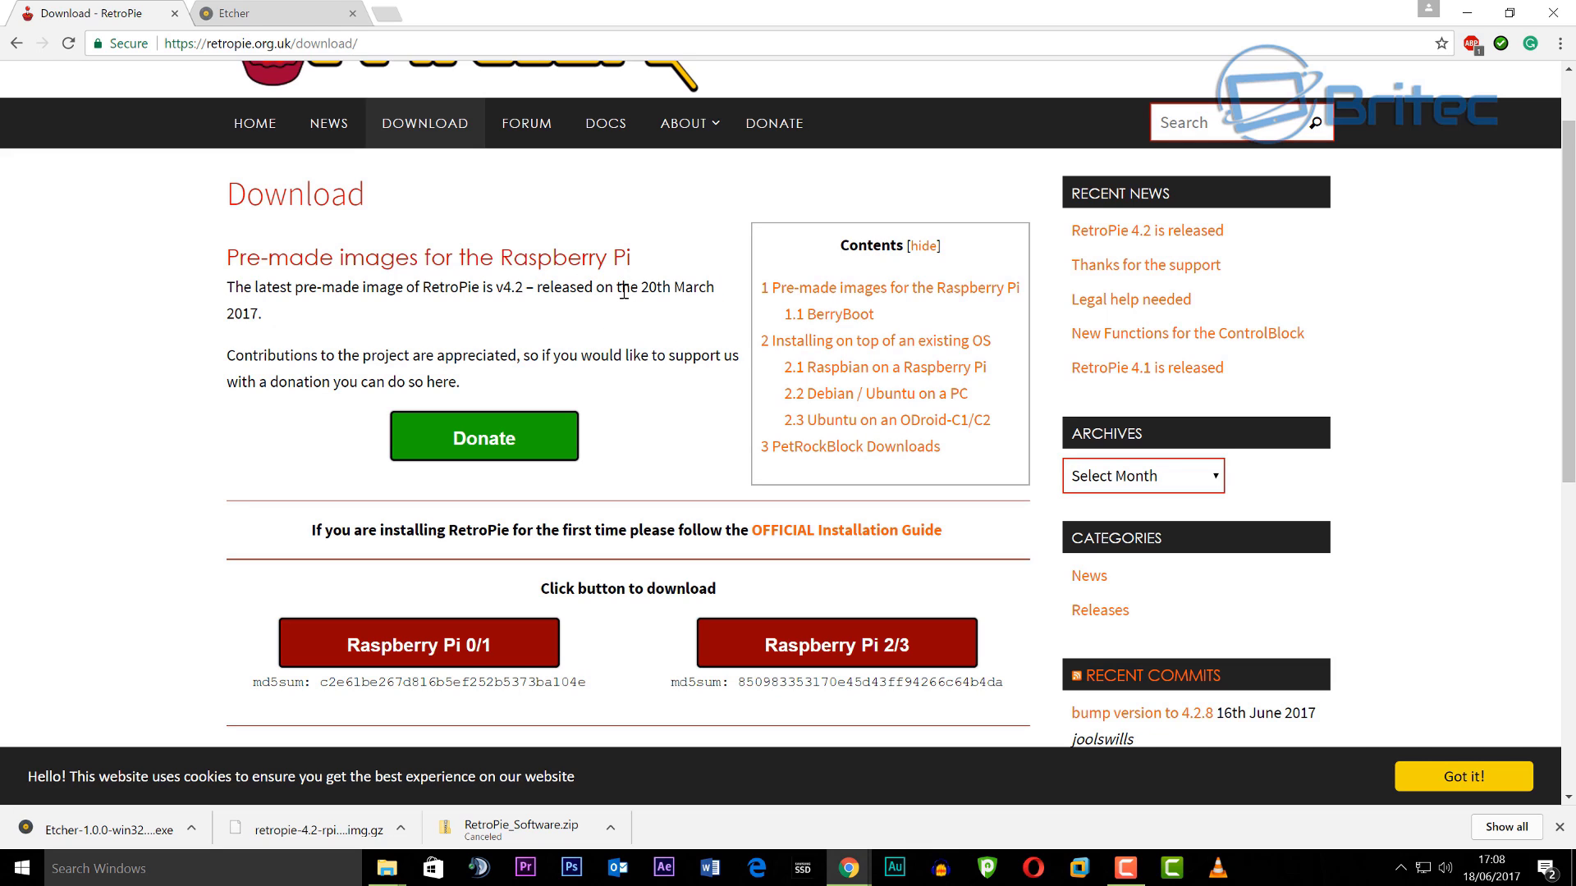
Step: Switch to the Etcher website and review the downloads offered for other platforms and versions
click(291, 18)
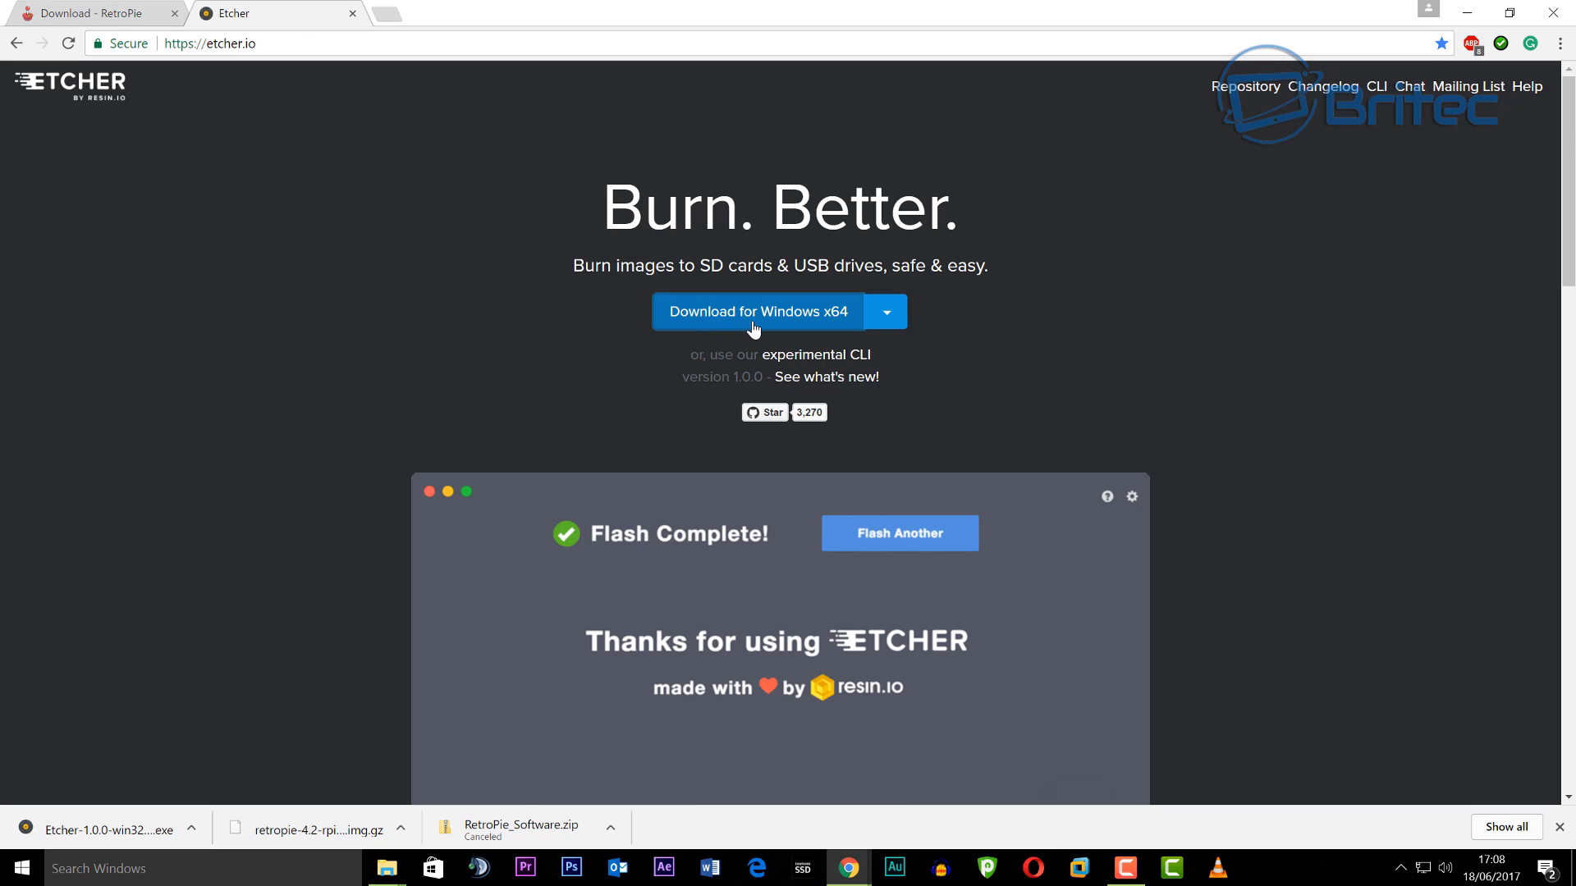
click(885, 315)
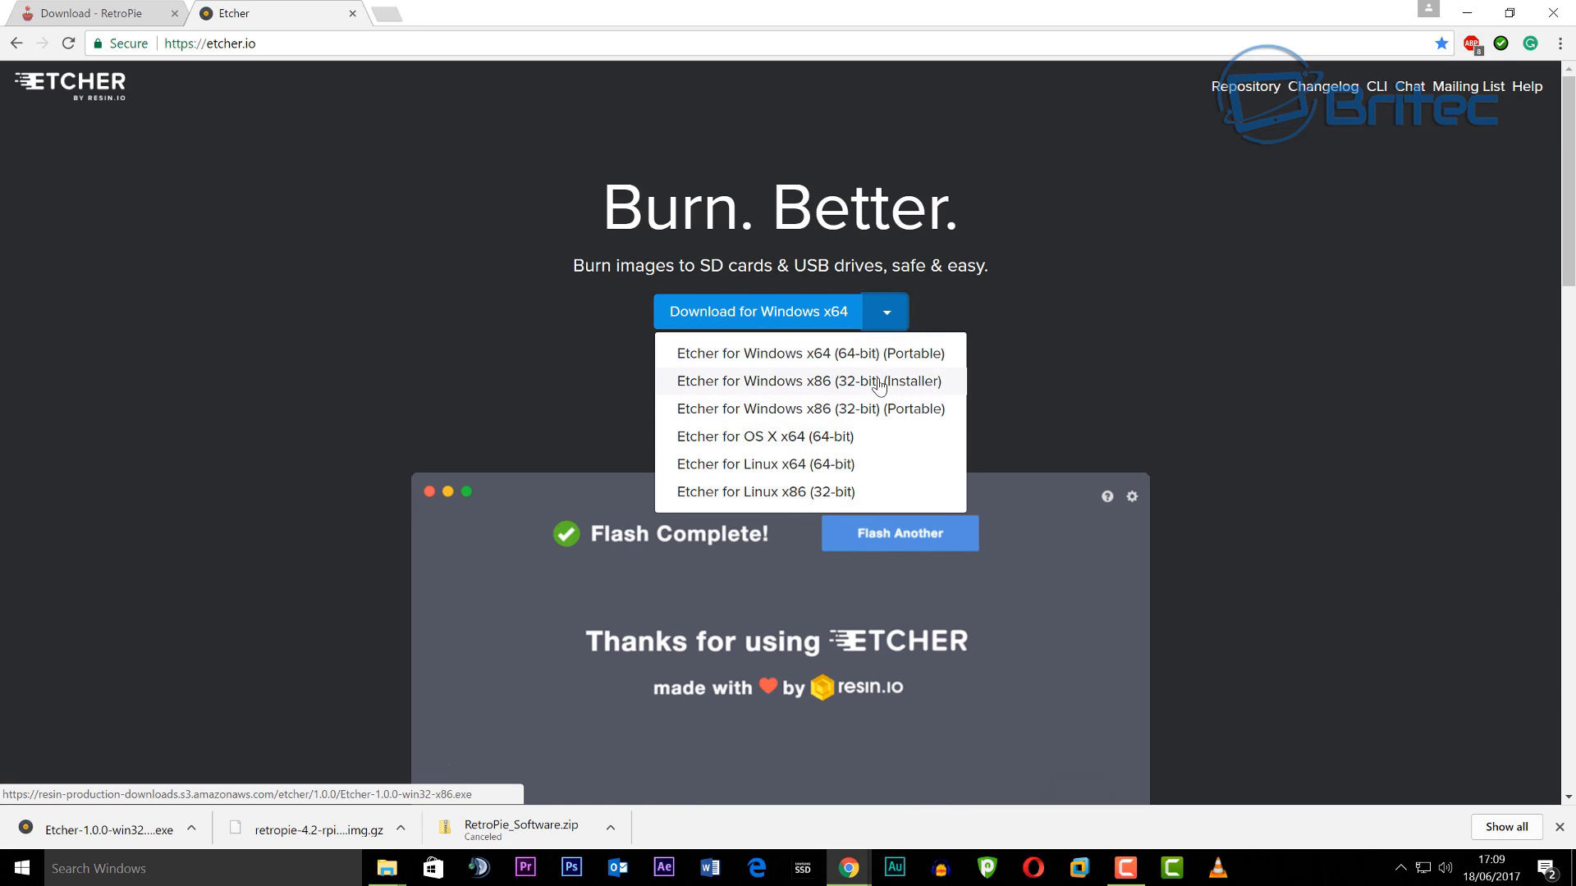
click(1027, 337)
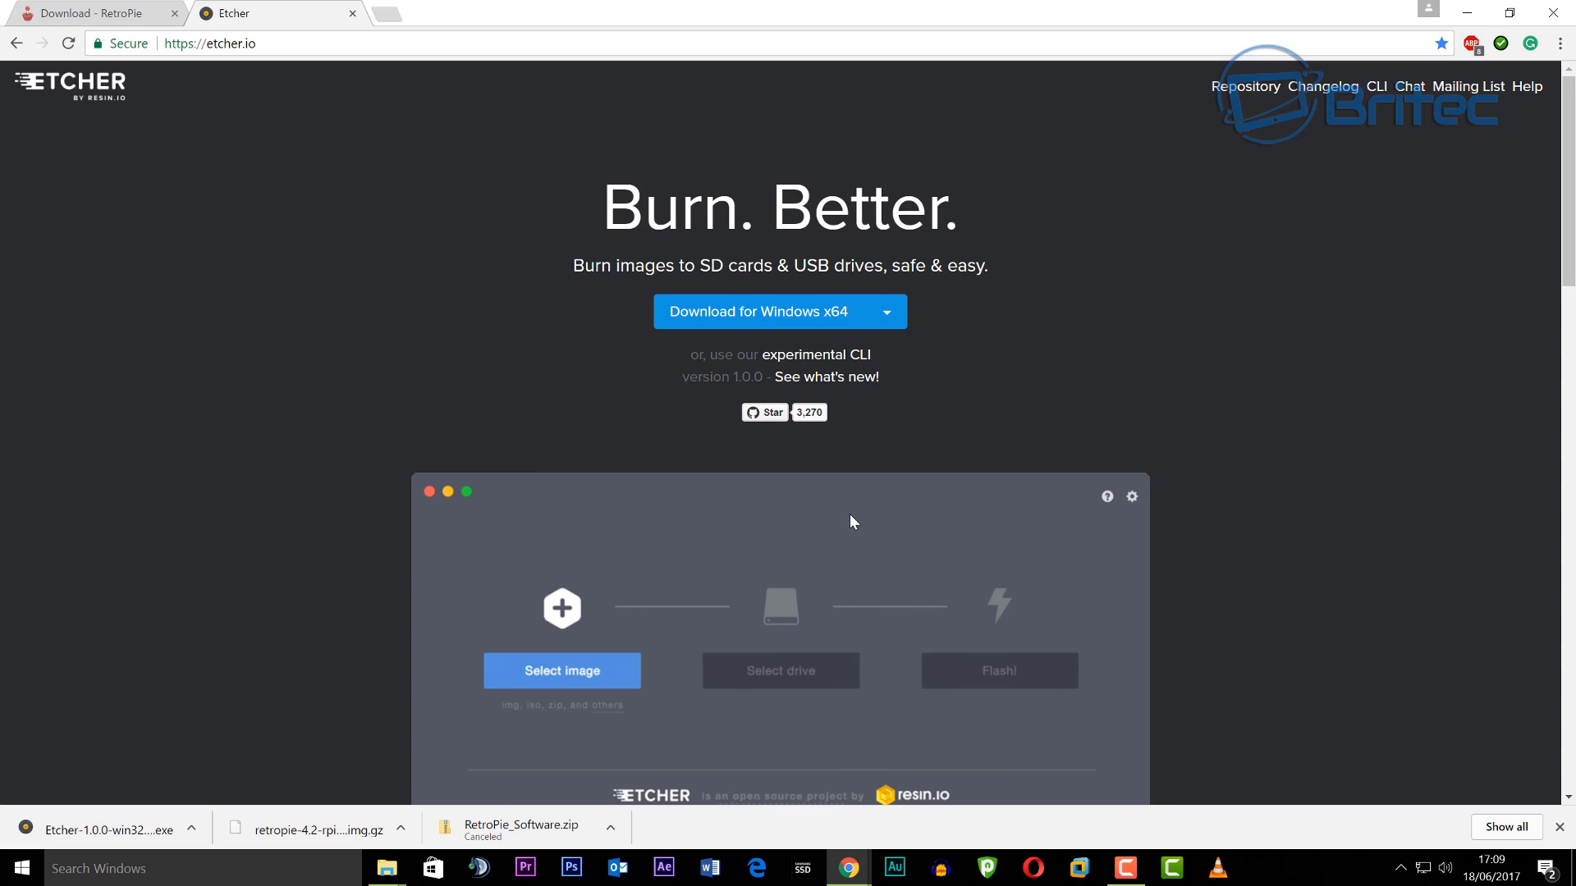
Step: Switch to the Retro Pi folder in File Explorer and install Etcher from Etcher-1.0.0-win32-x64.exe
mouse_move(386, 867)
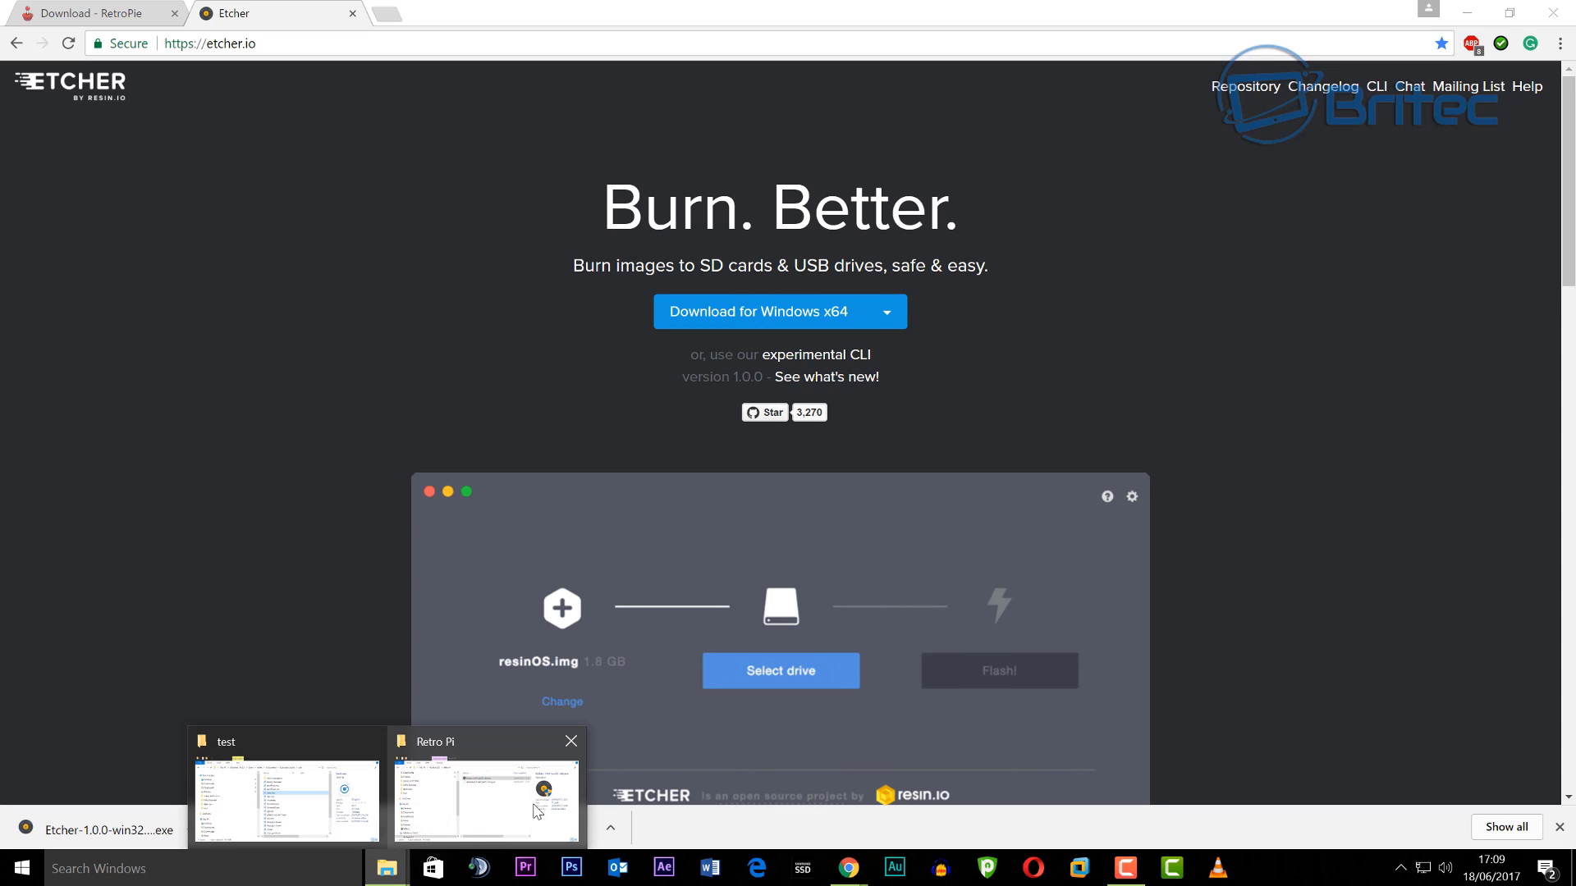
click(468, 811)
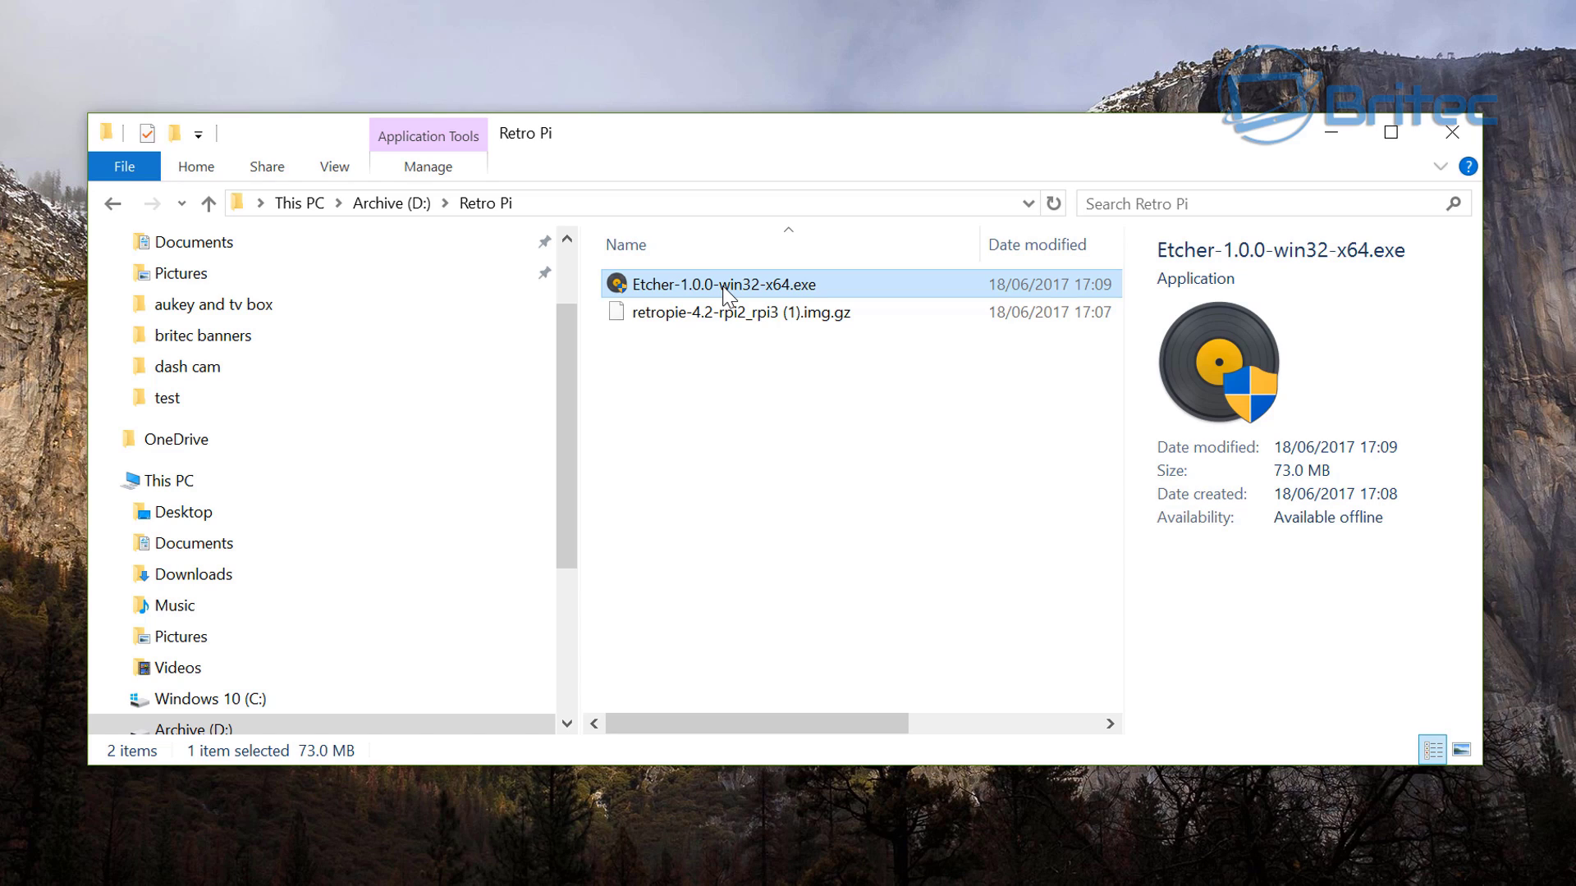
double_click(725, 287)
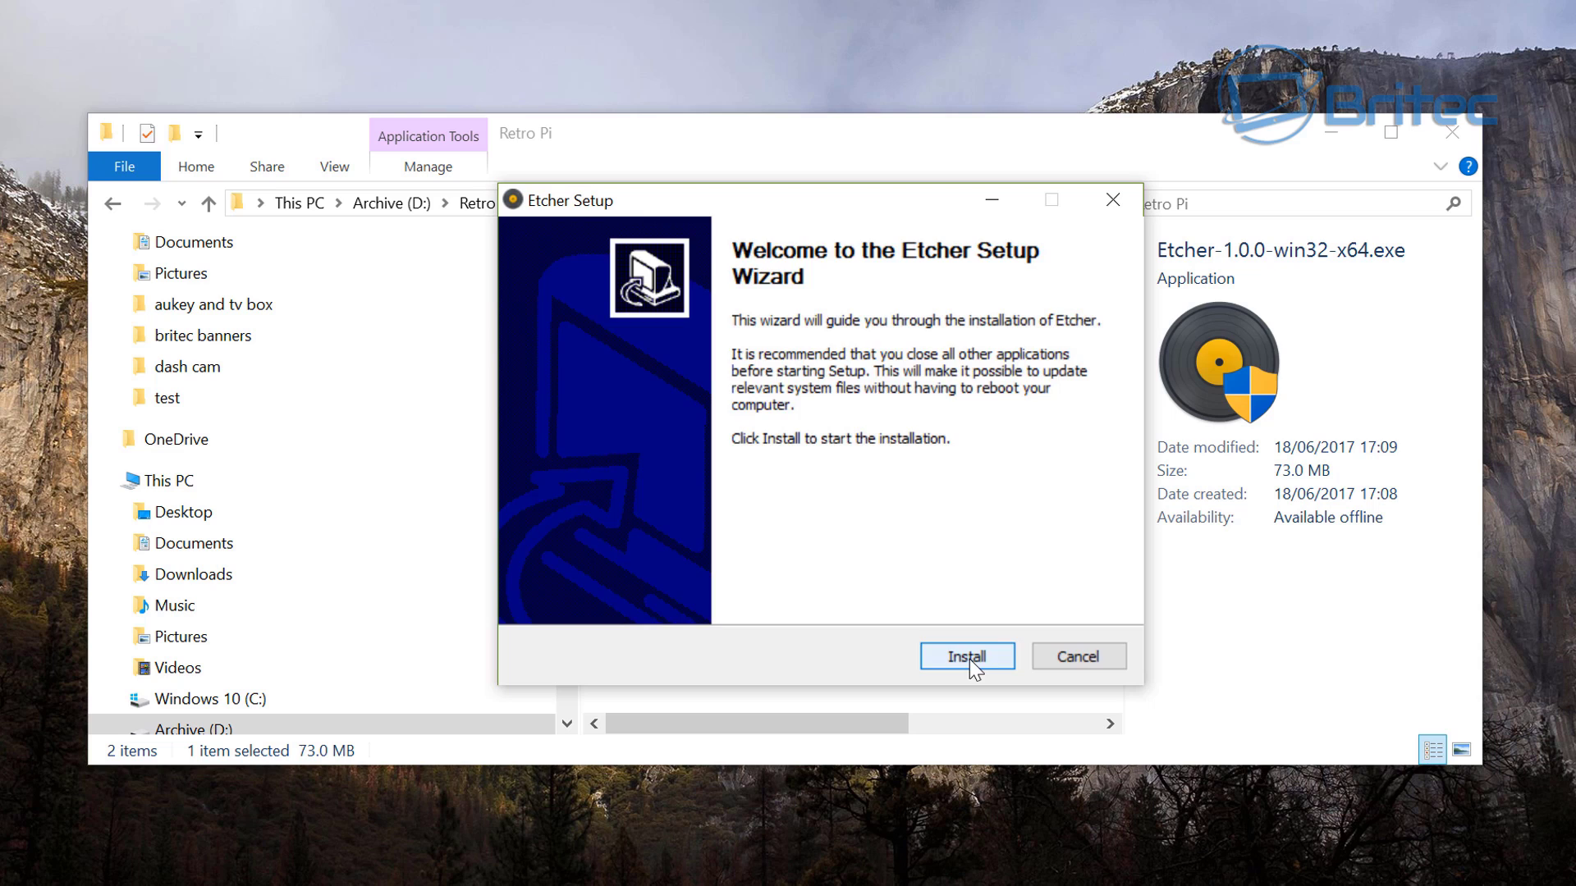
click(968, 658)
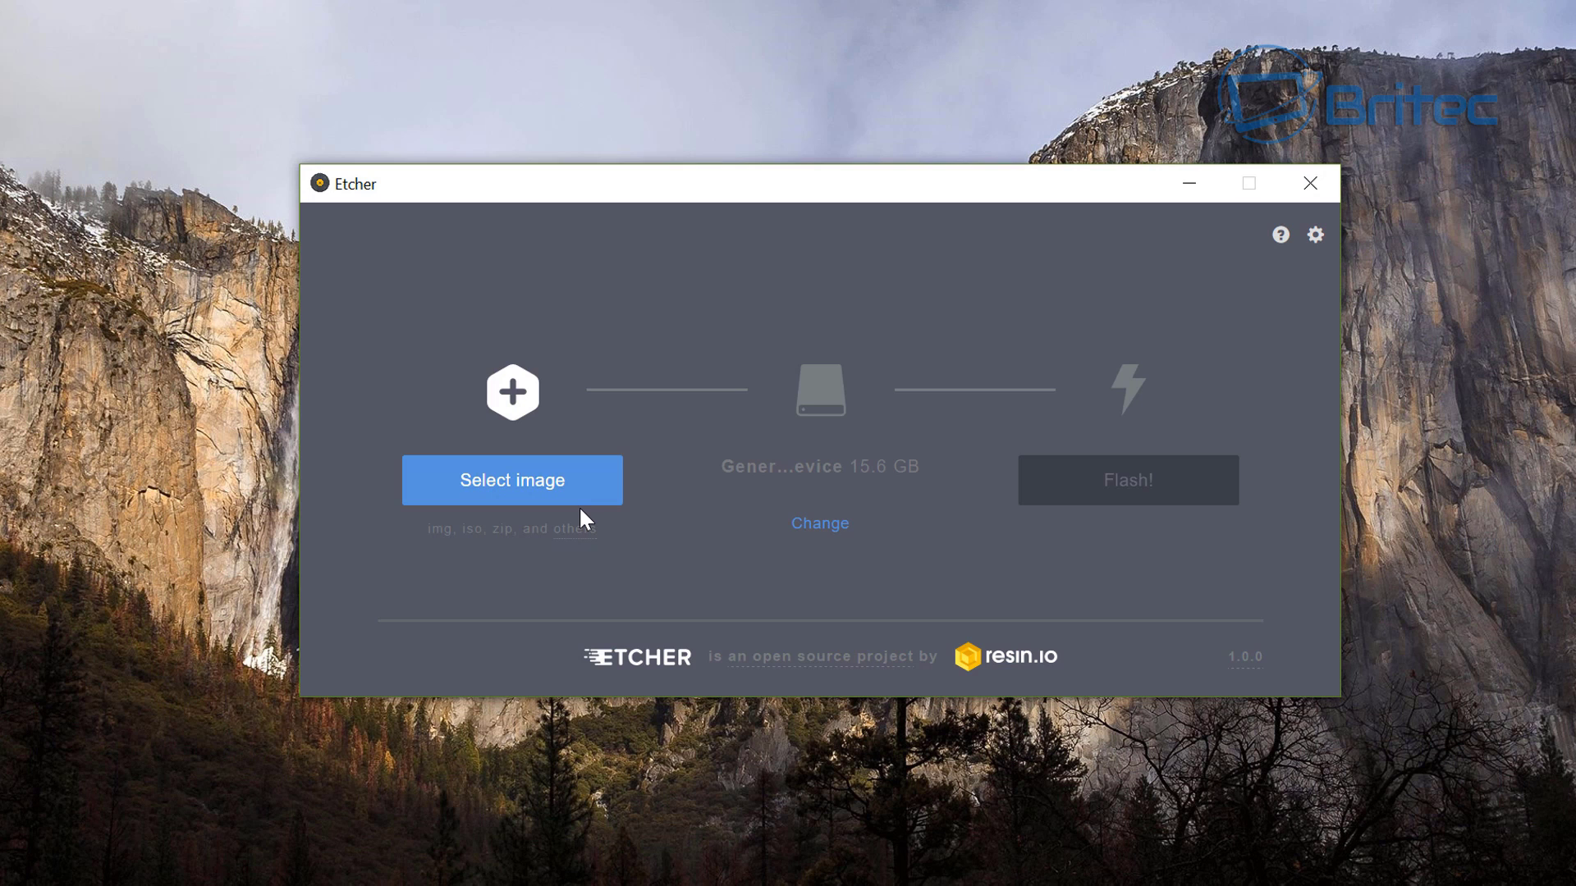
Step: Flash retropie-4.2-rpi2_rpi3 (1).img.gz onto the 15.6 GB Generic STORAGE DEVICE USB drive with Etcher
click(581, 496)
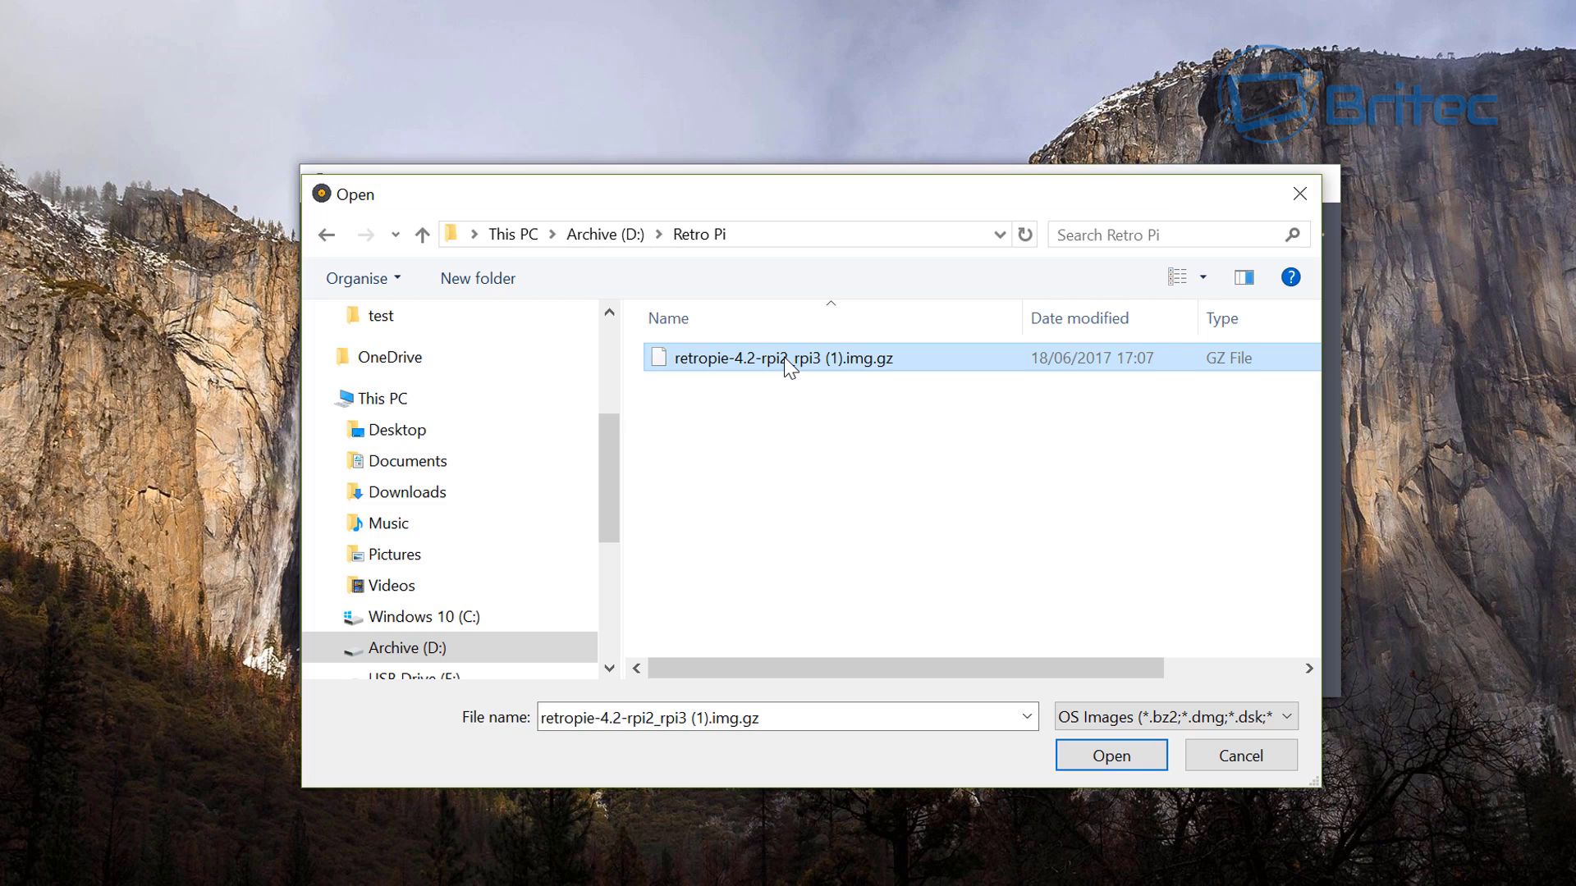
click(1111, 750)
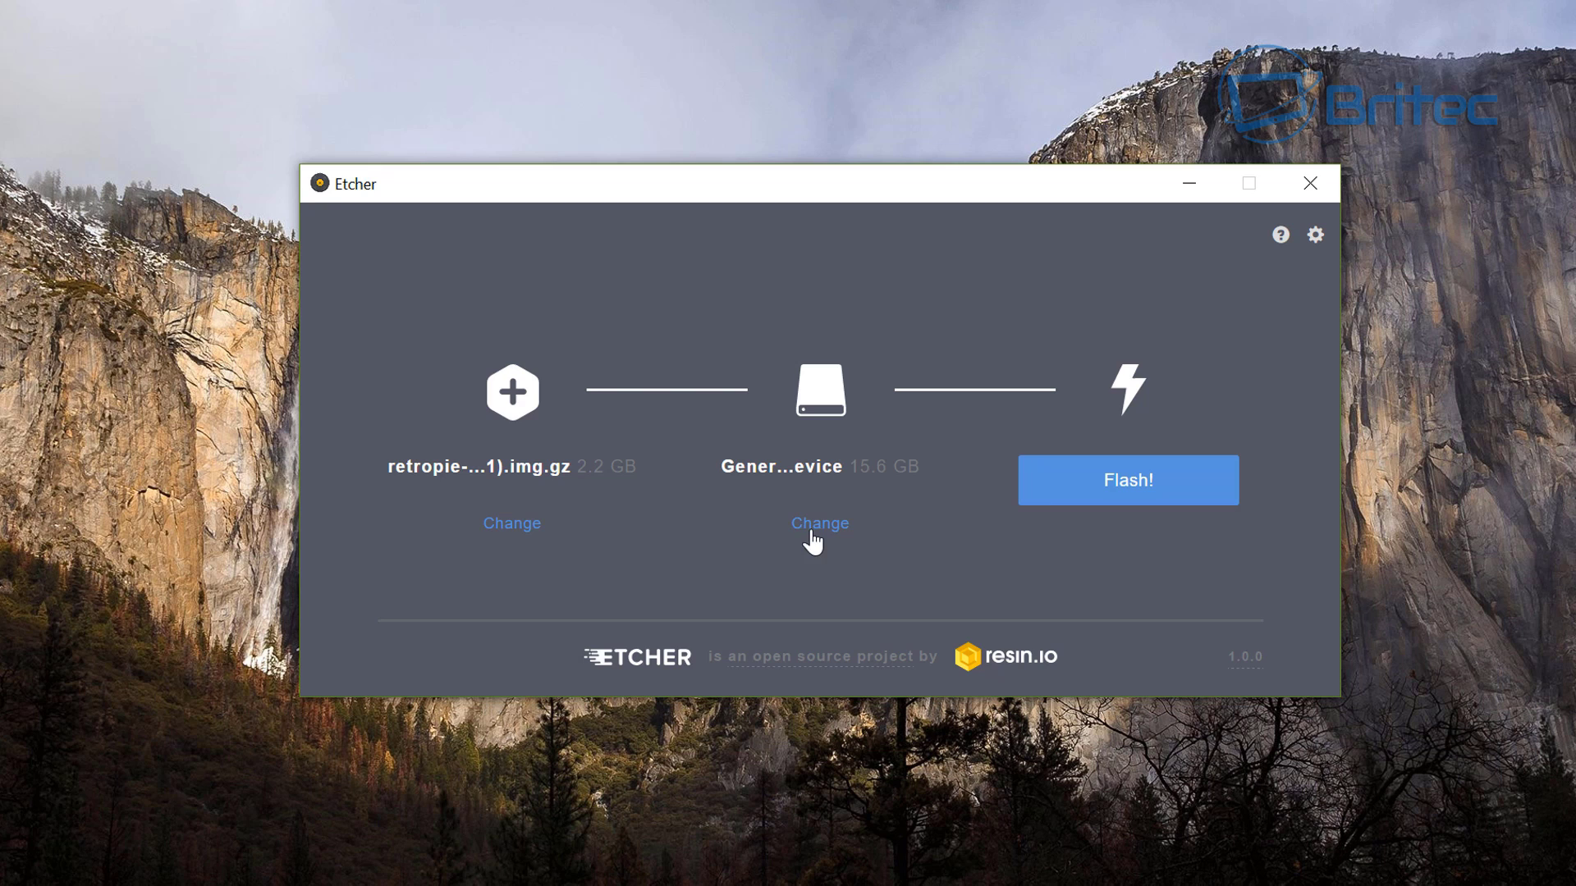
click(821, 532)
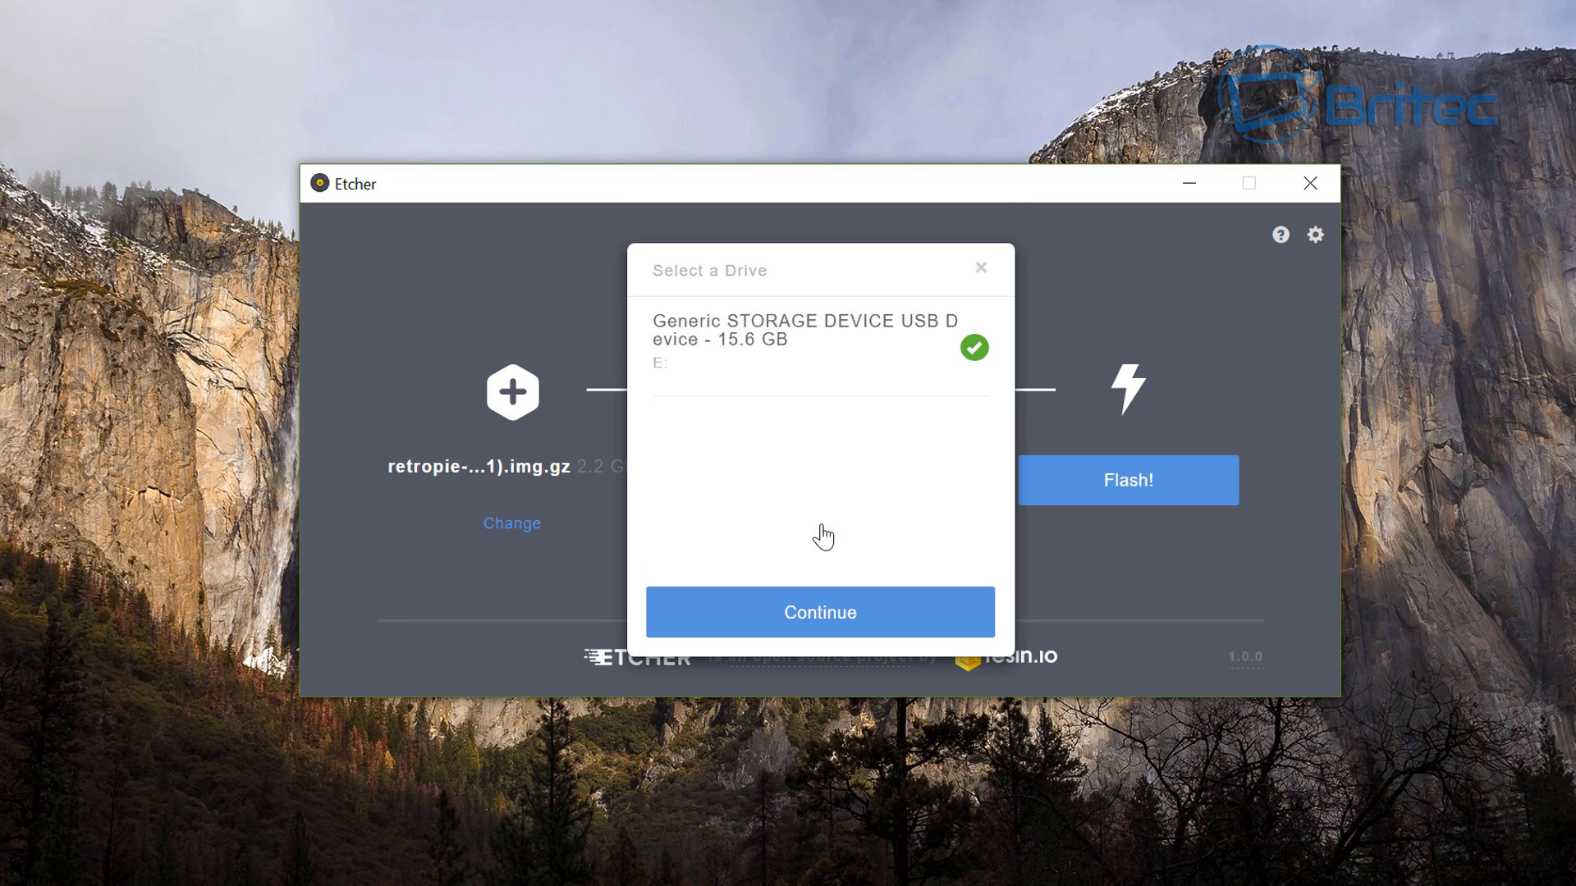
click(813, 623)
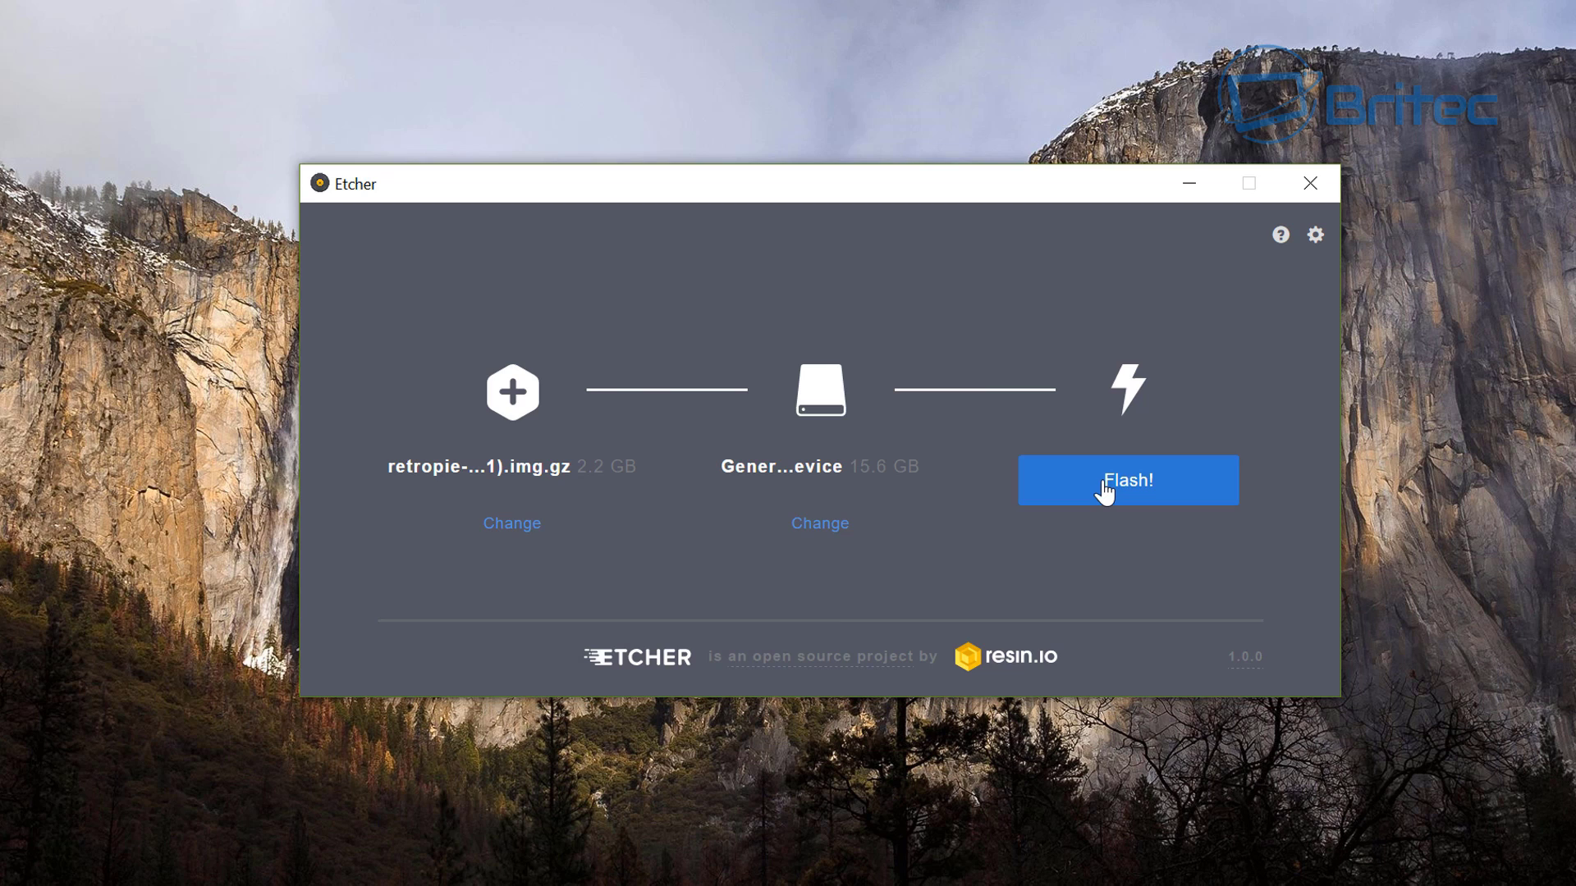
click(1104, 491)
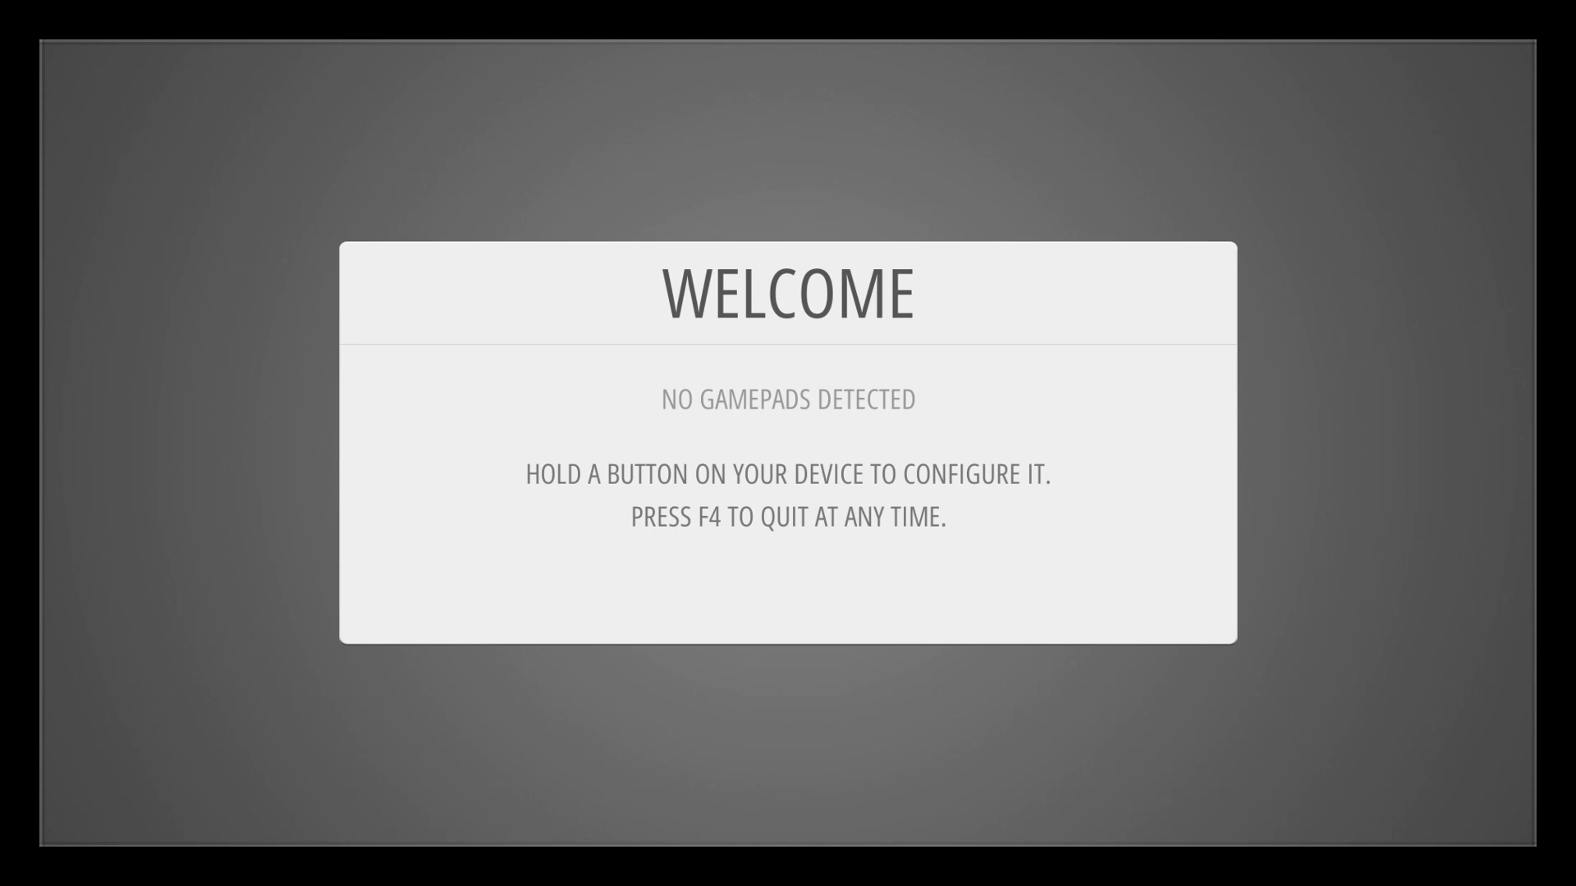
Step: Start configuring the gamepad in RetroPie and map its D-pad up, down, left and right directions
key(Return)
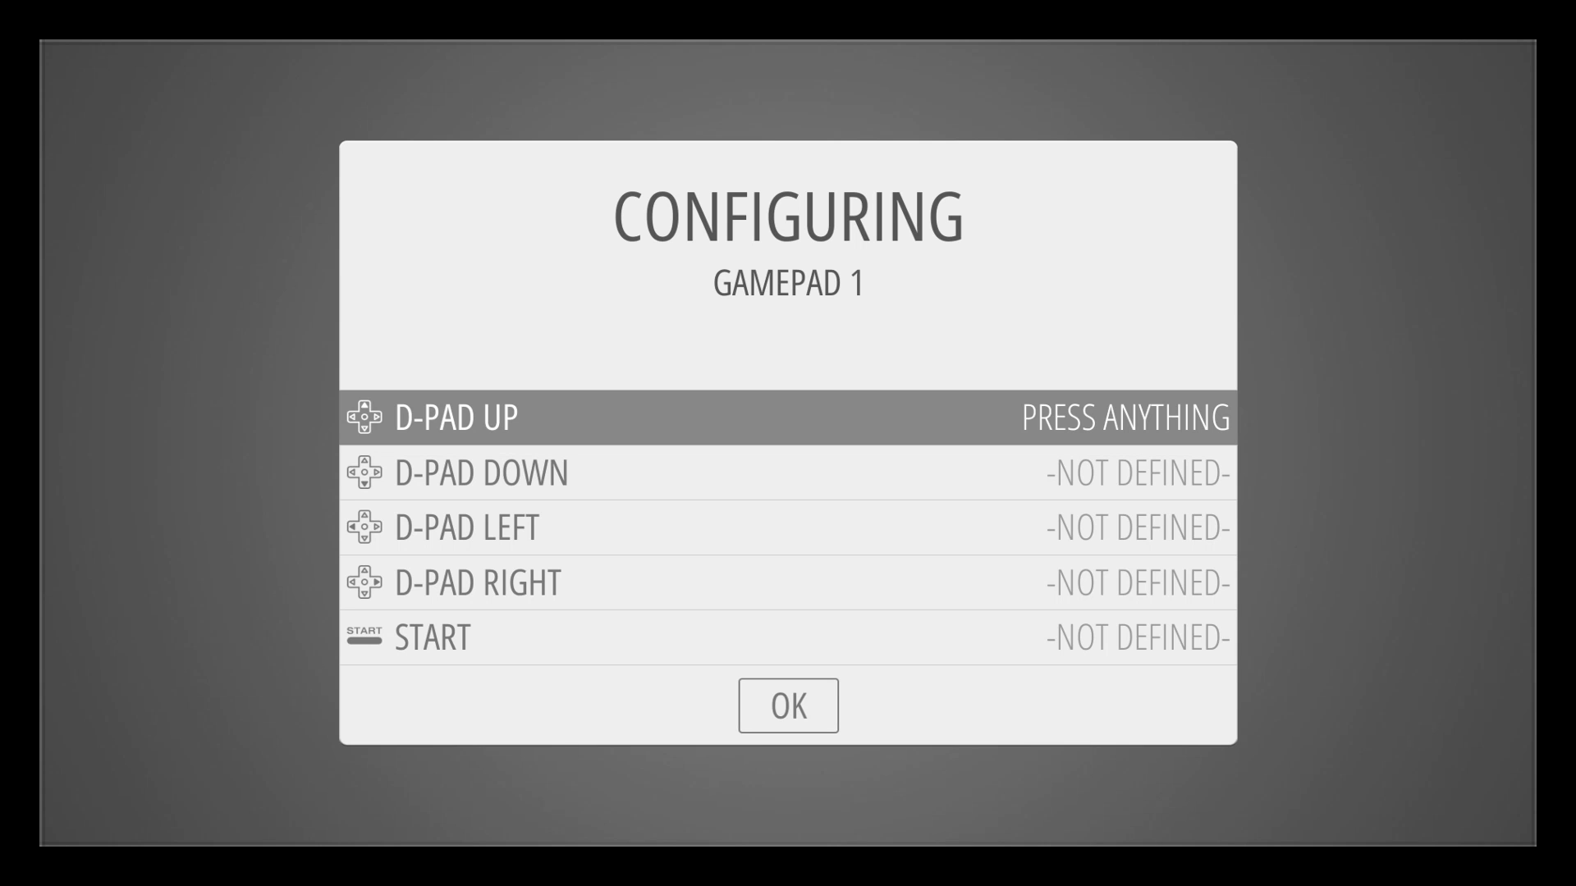
key(Up)
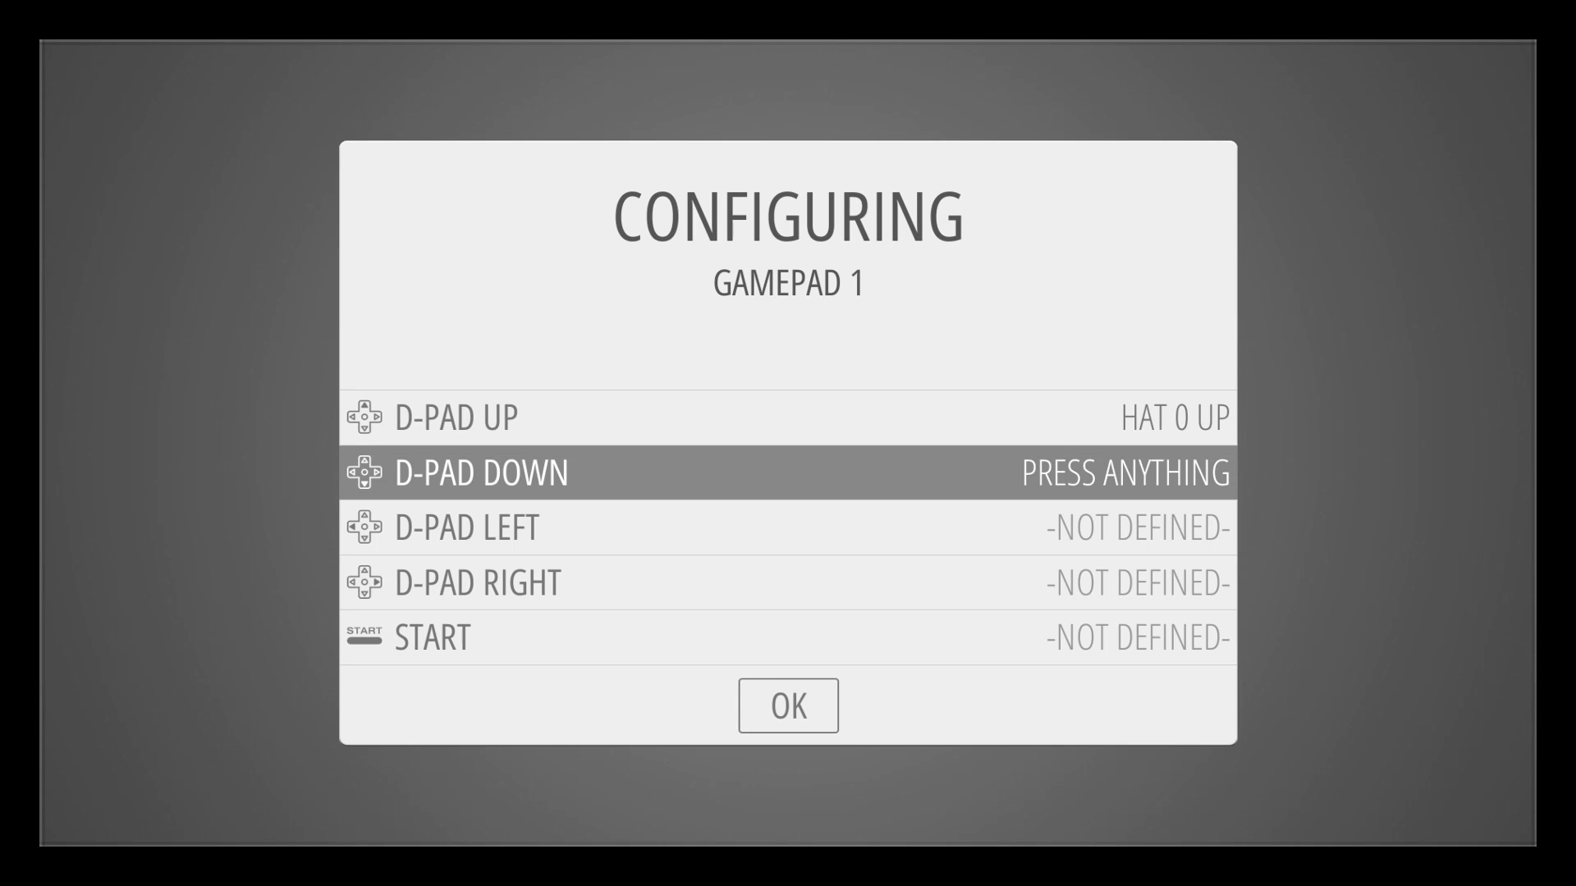
key(Down)
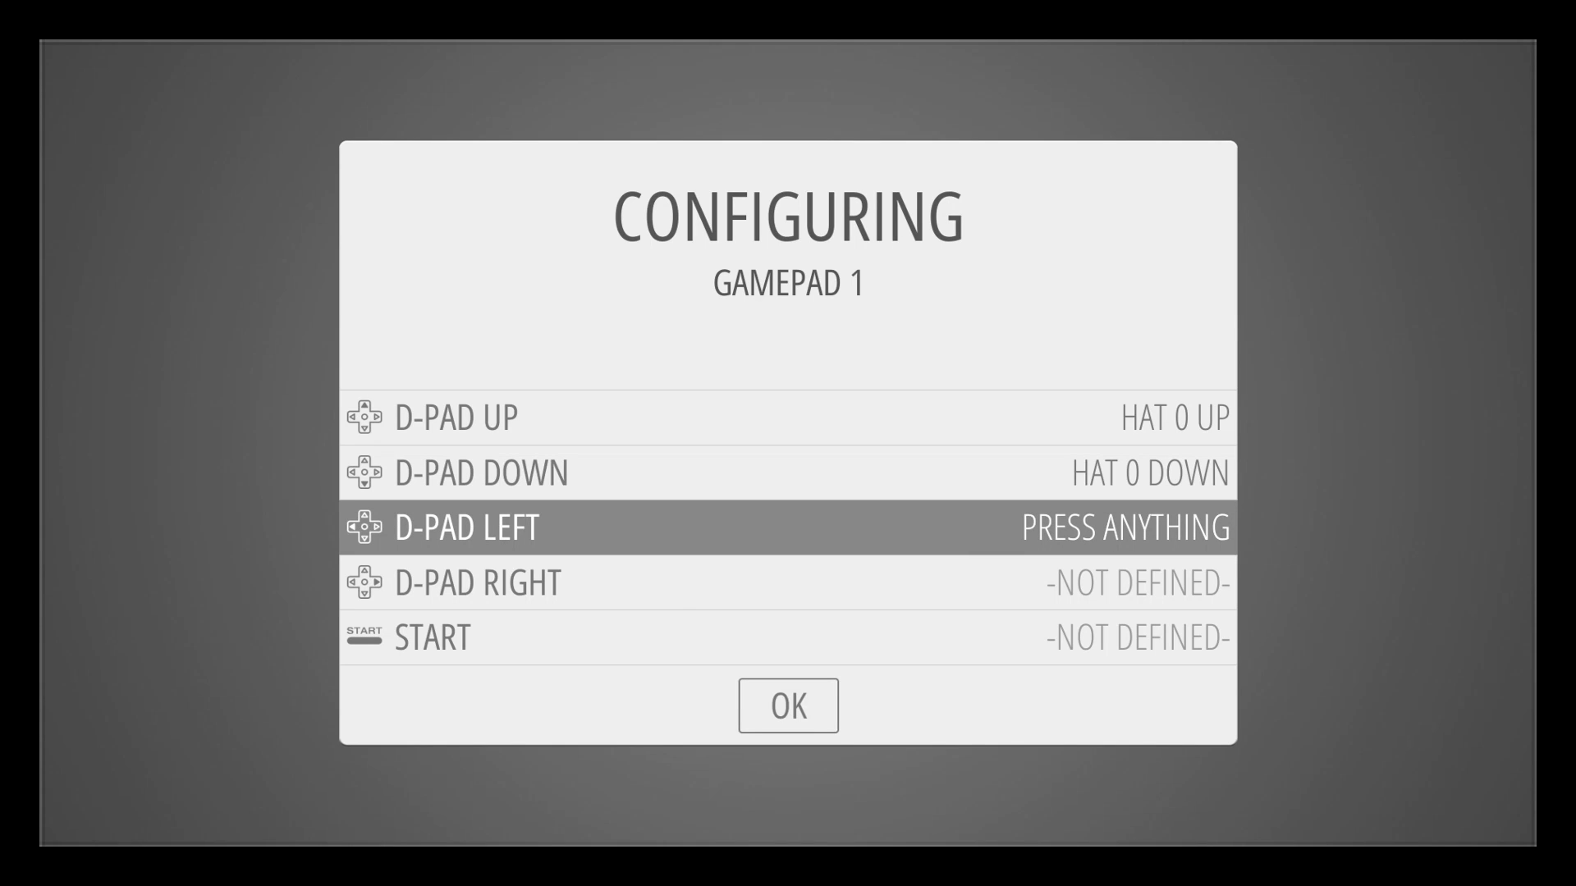
key(Left)
key(Right)
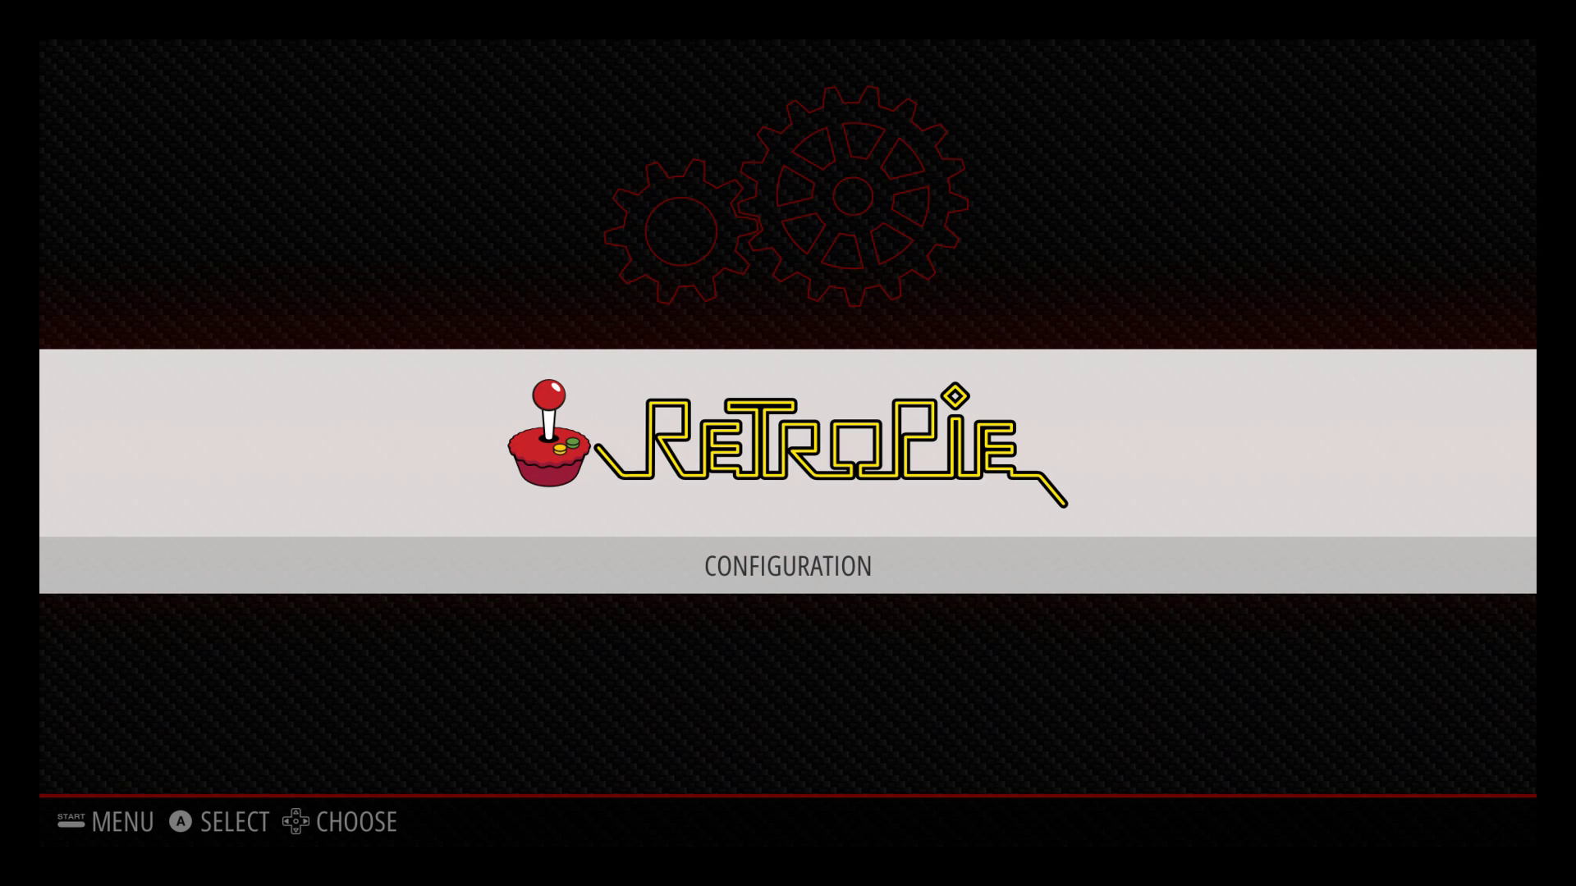
Step: Open the WiFi settings in the RetroPie configuration and choose to connect to a WiFi network
key(Return)
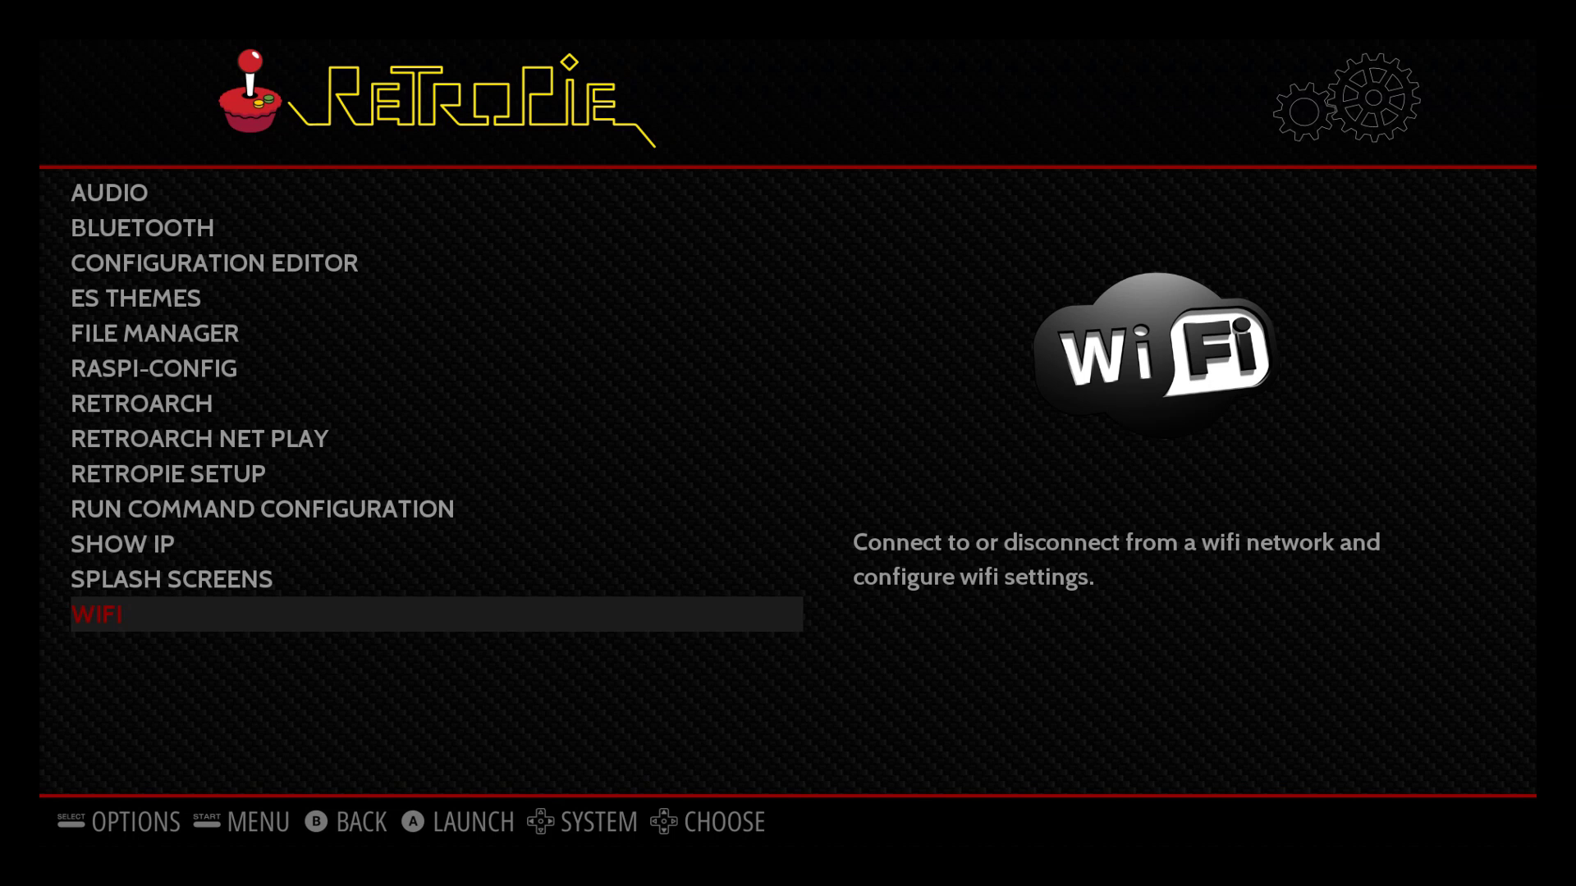
key(Return)
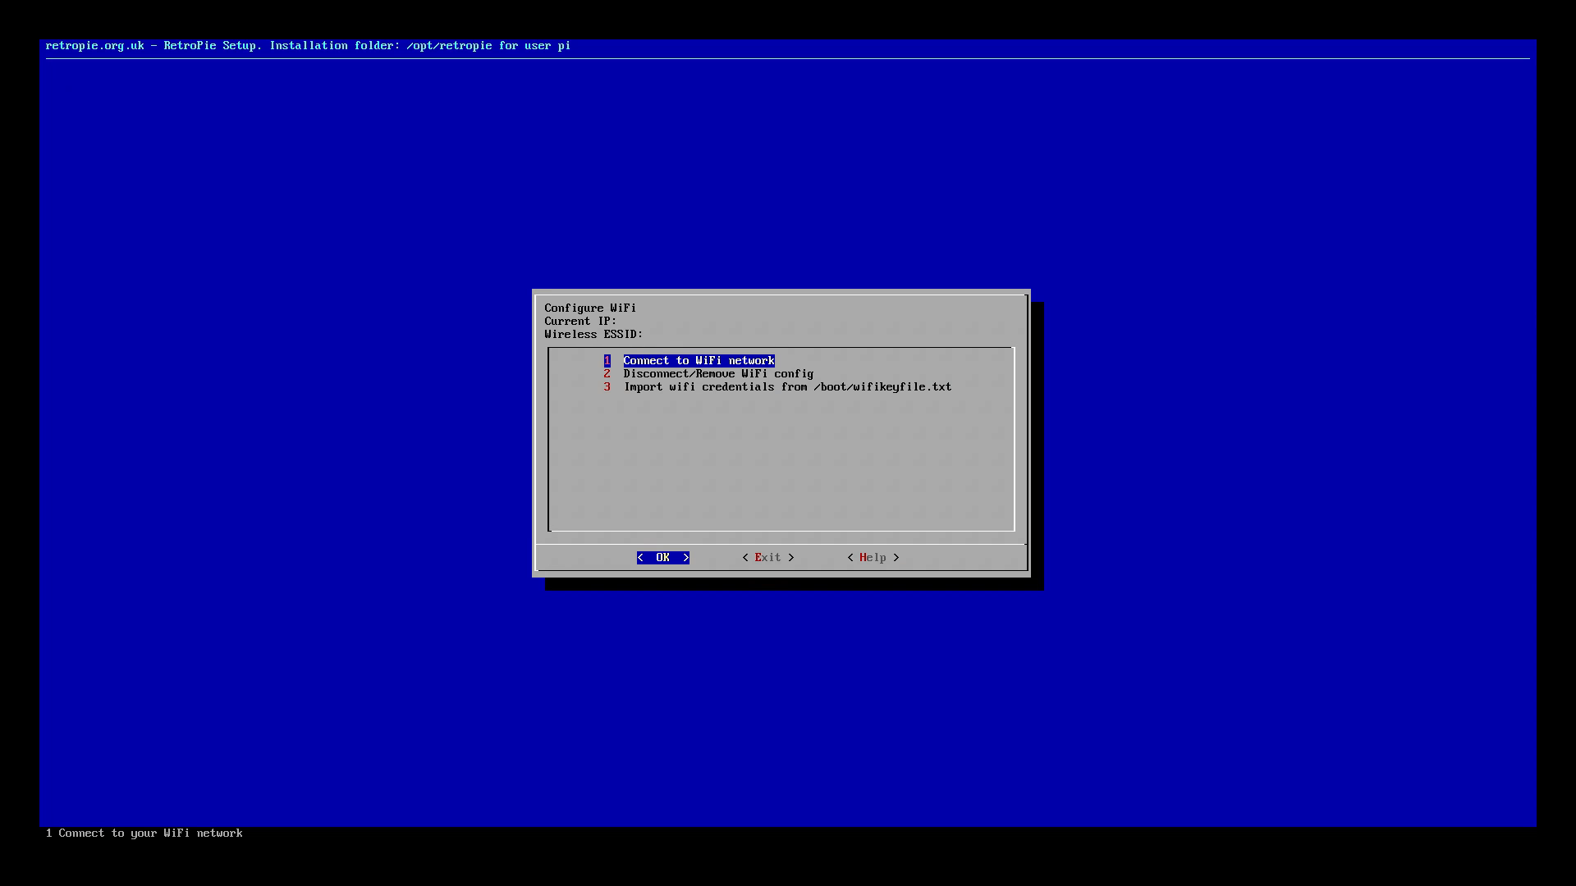
key(Return)
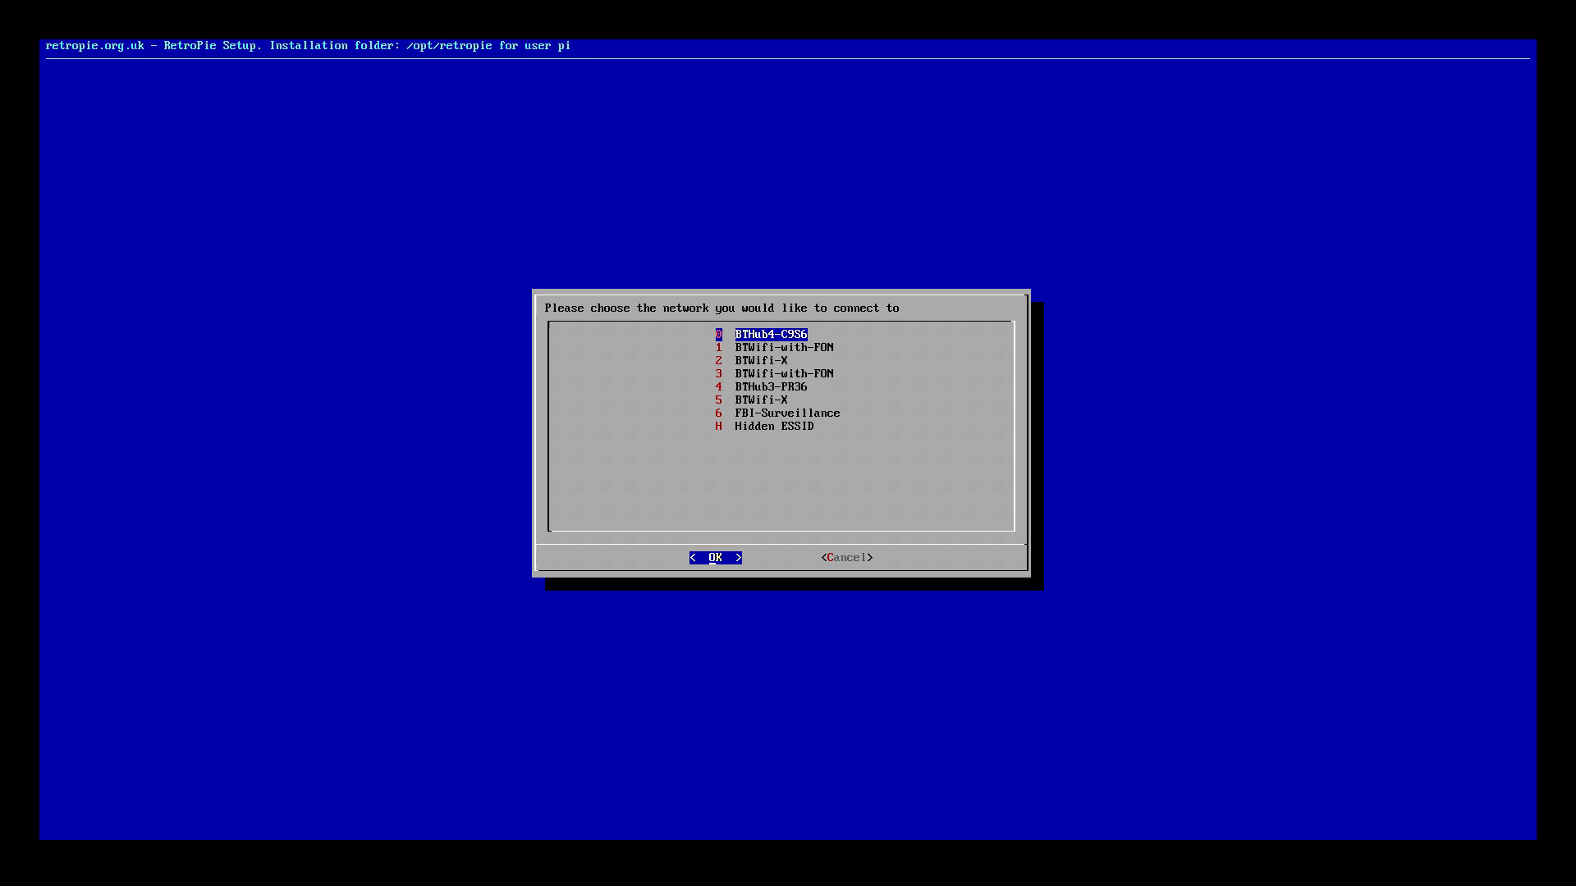
Step: Select the FBI-Surveillance network and enter its WiFi password to connect
key(Down)
key(Down)
key(Down)
key(Down)
key(Down)
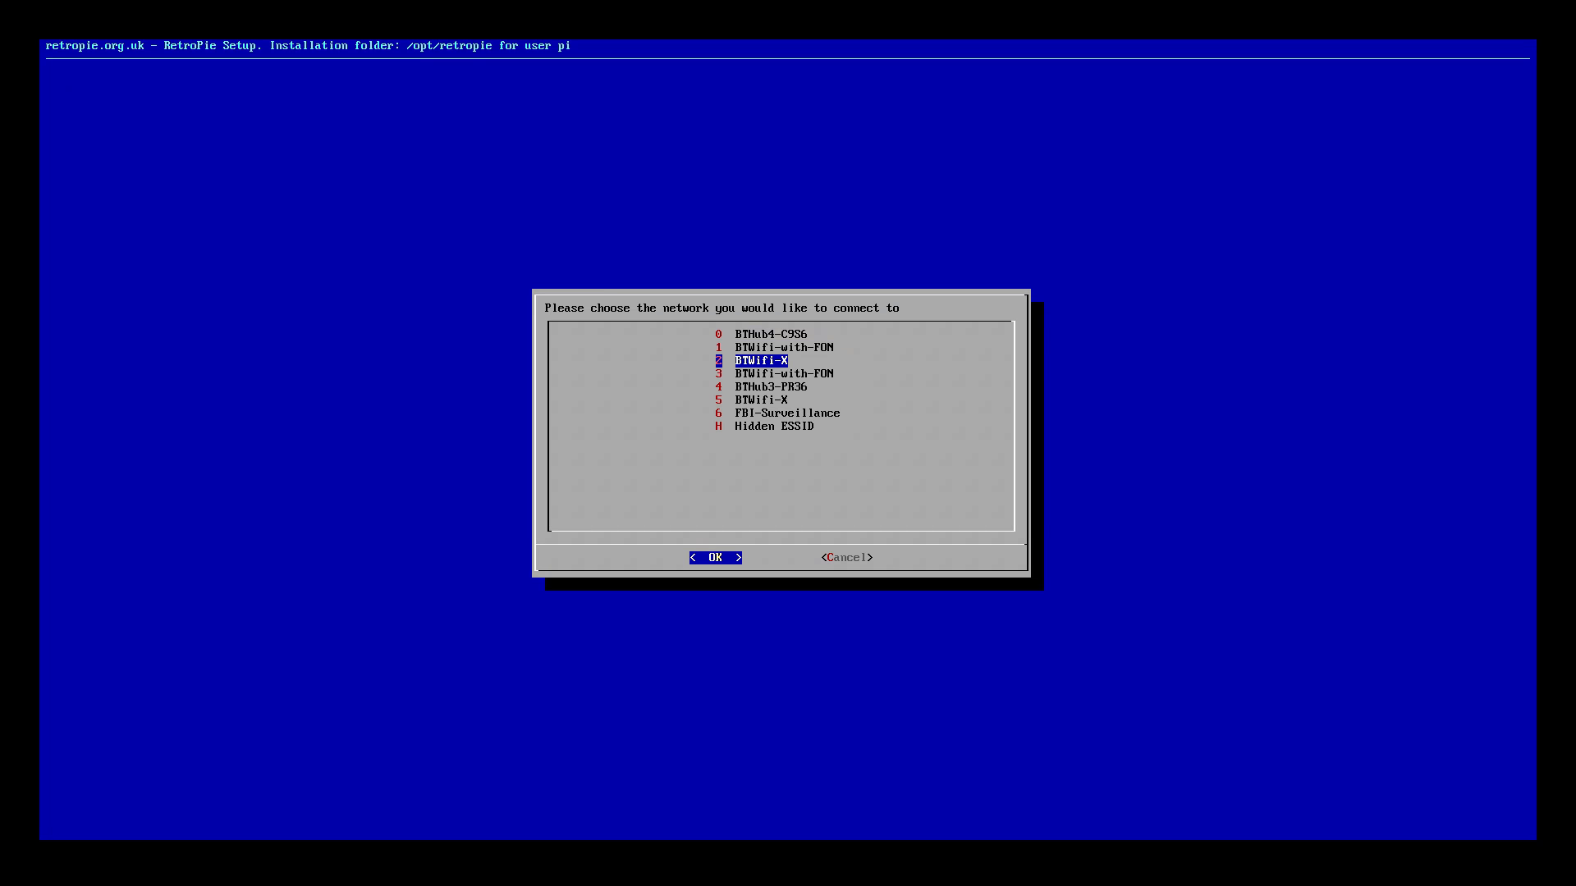
key(Down)
key(Down)
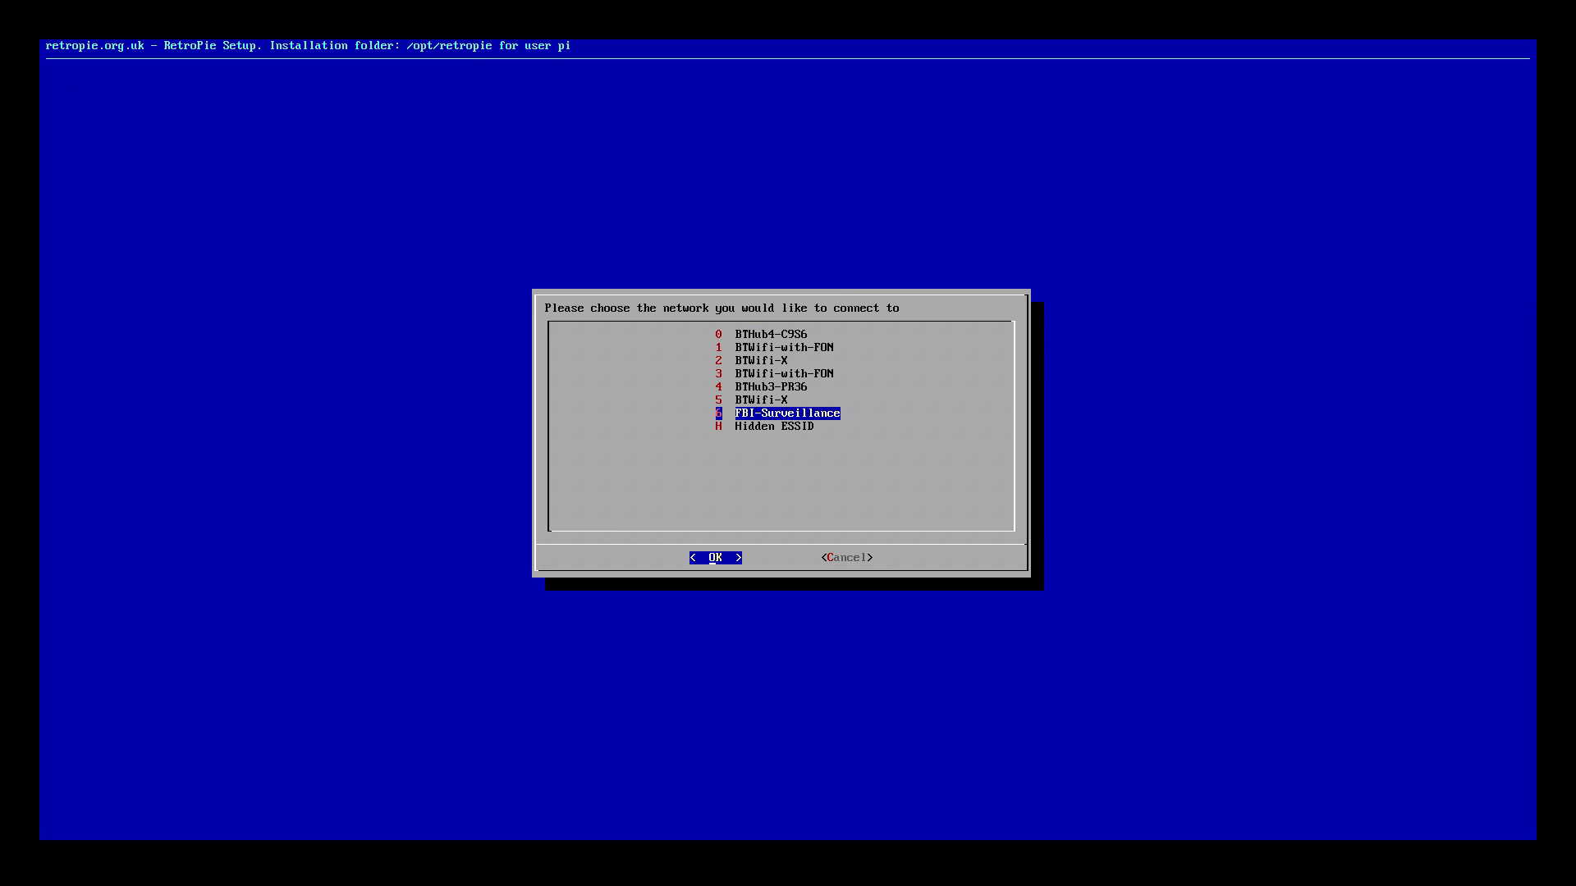
key(Up)
key(Return)
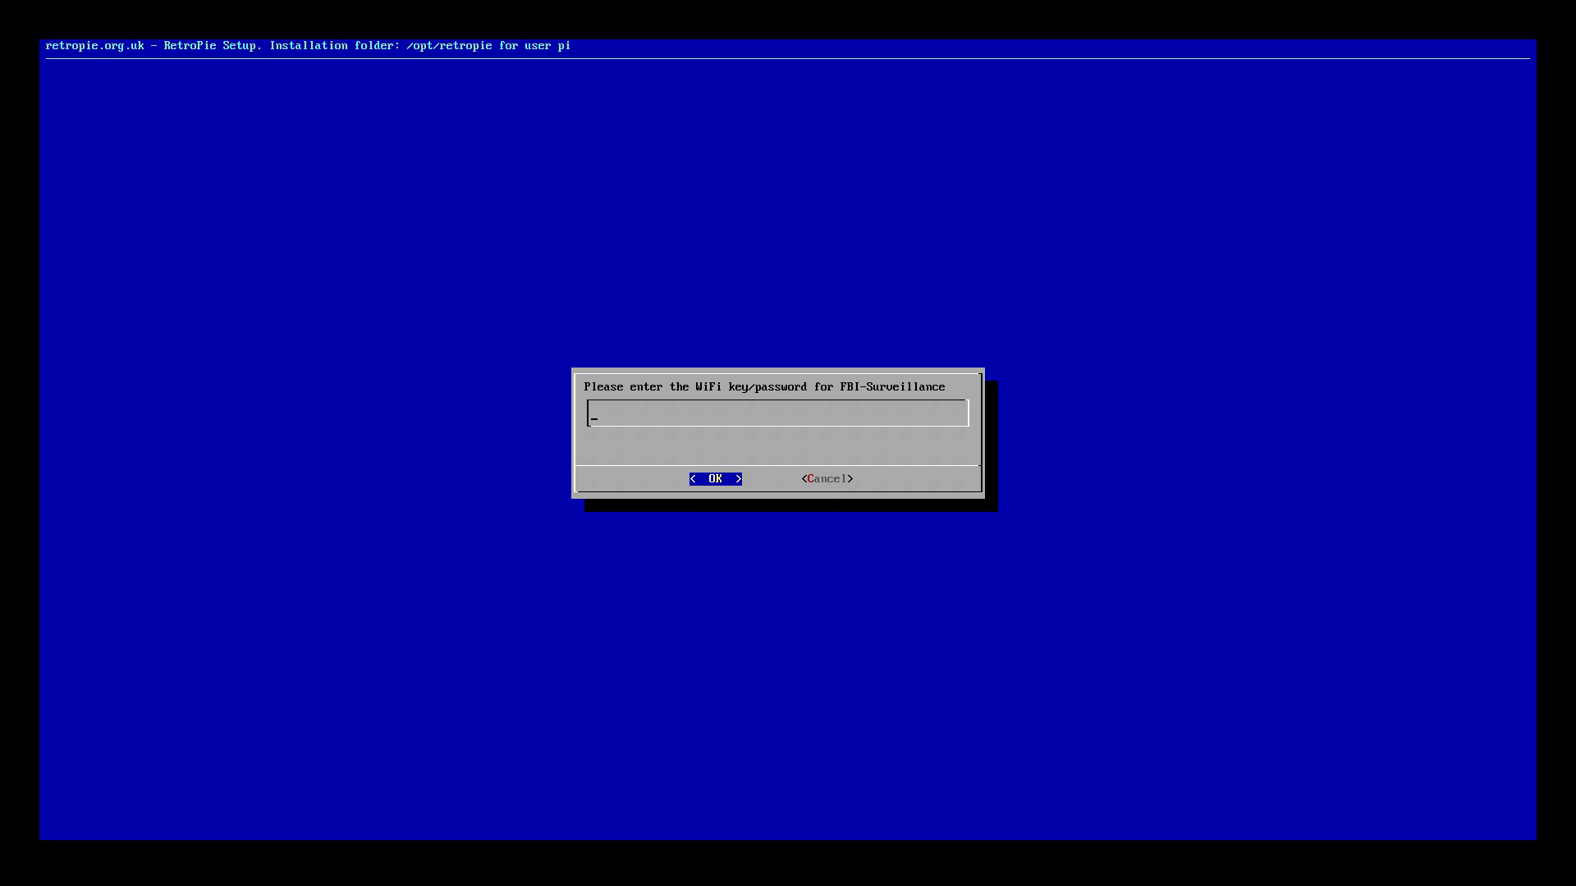
text(*********)
key(Return)
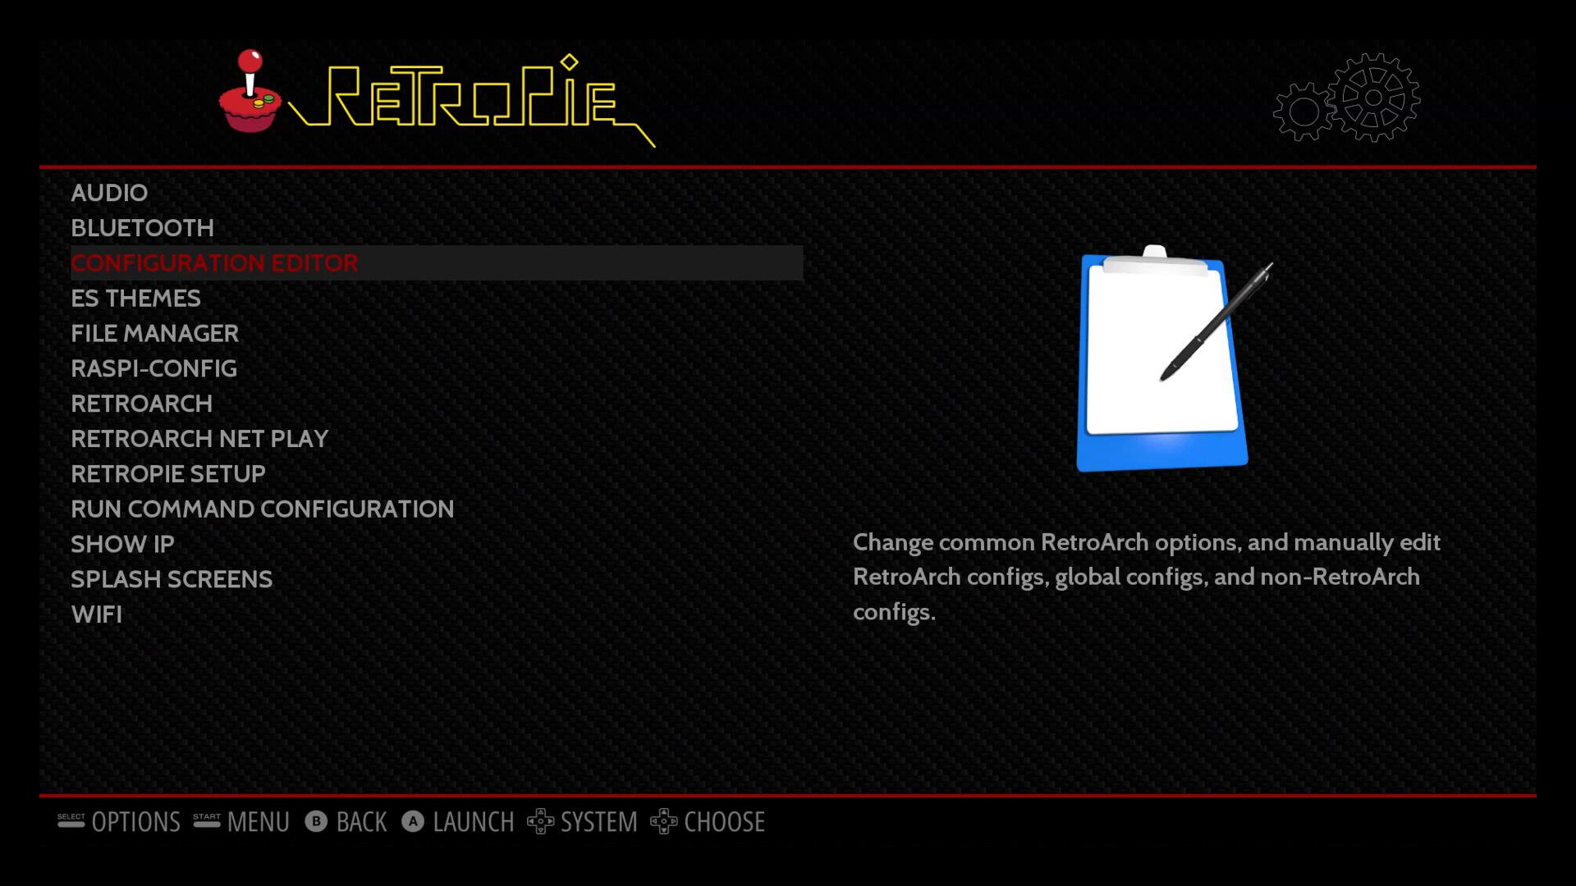
Step: Launch RetroPie Setup from the configuration list and accept the licensing notice
key(Down)
key(Down)
key(Down)
key(Down)
key(Down)
key(Down)
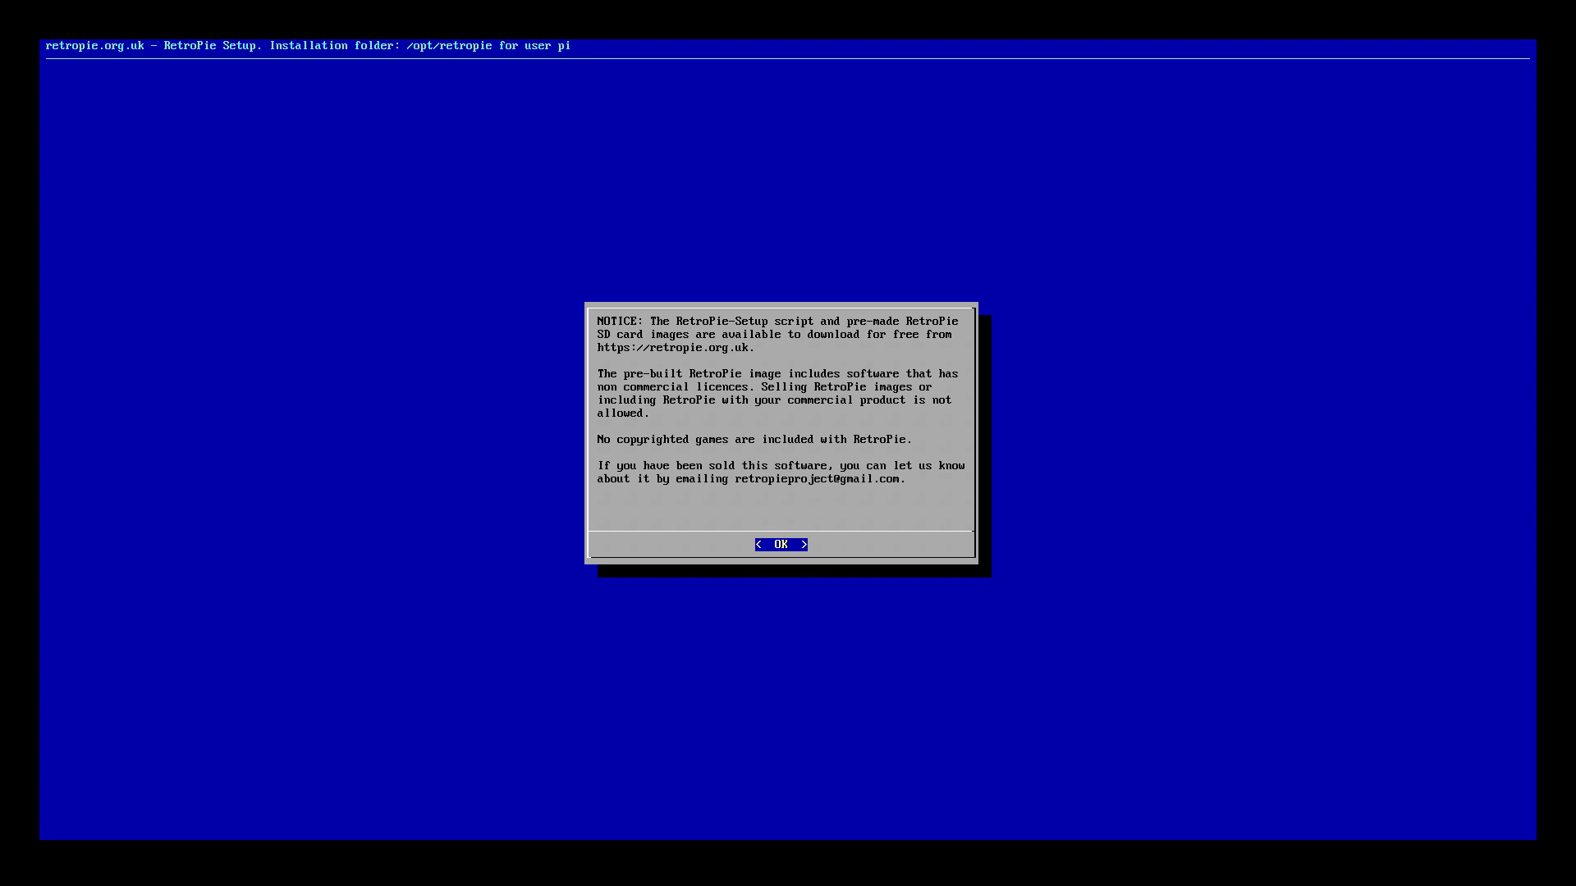
key(Return)
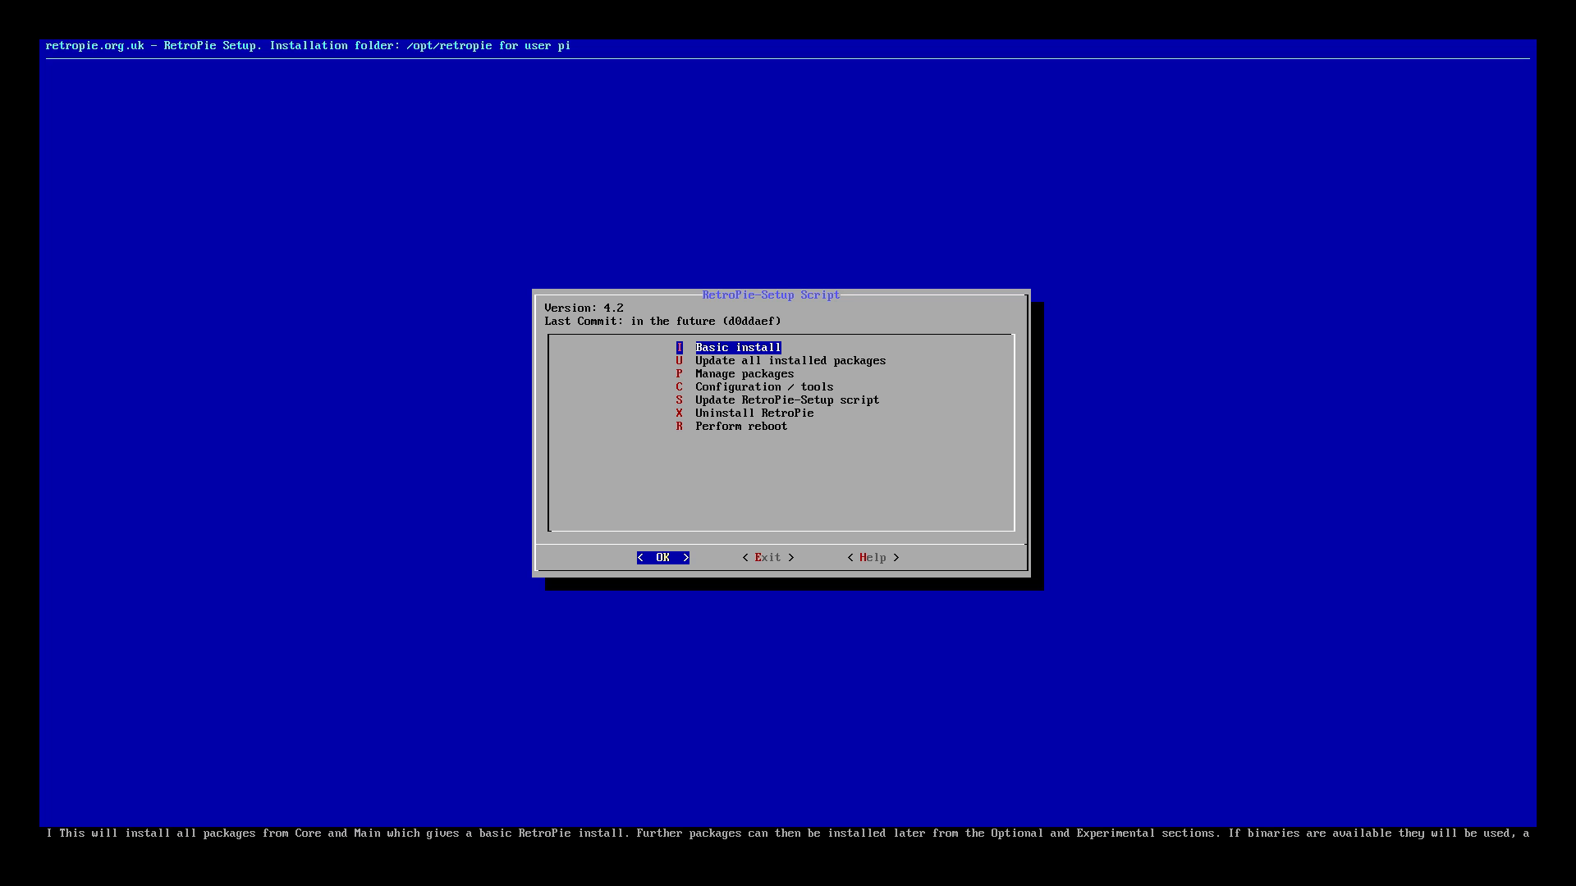
Step: Update all installed packages with the RetroPie-Setup script and acknowledge the completed update
key(Down)
key(Down)
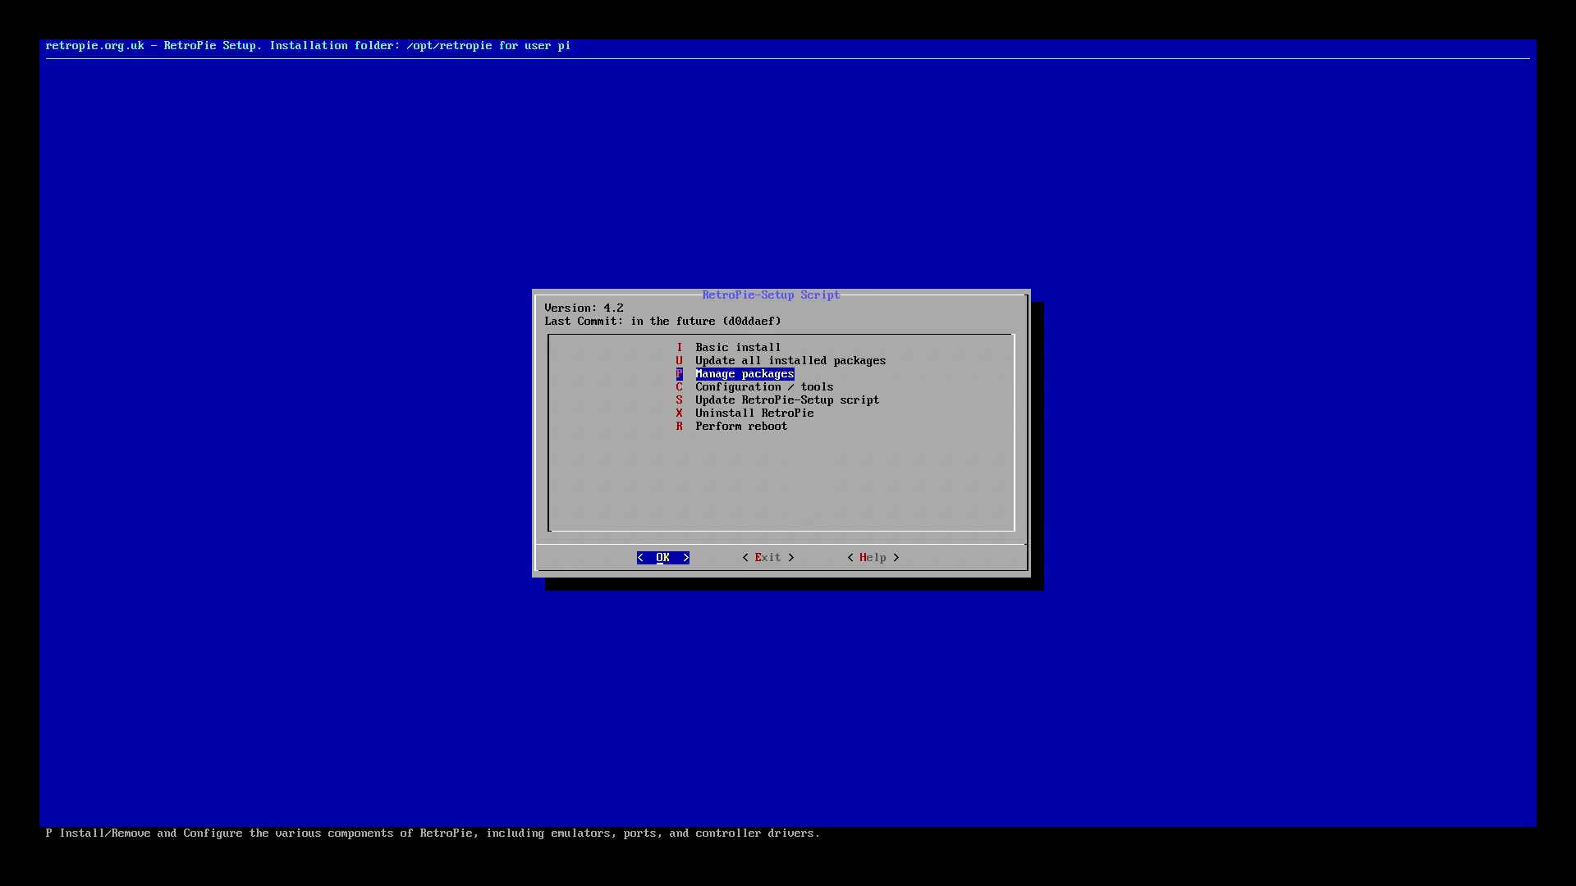
key(Up)
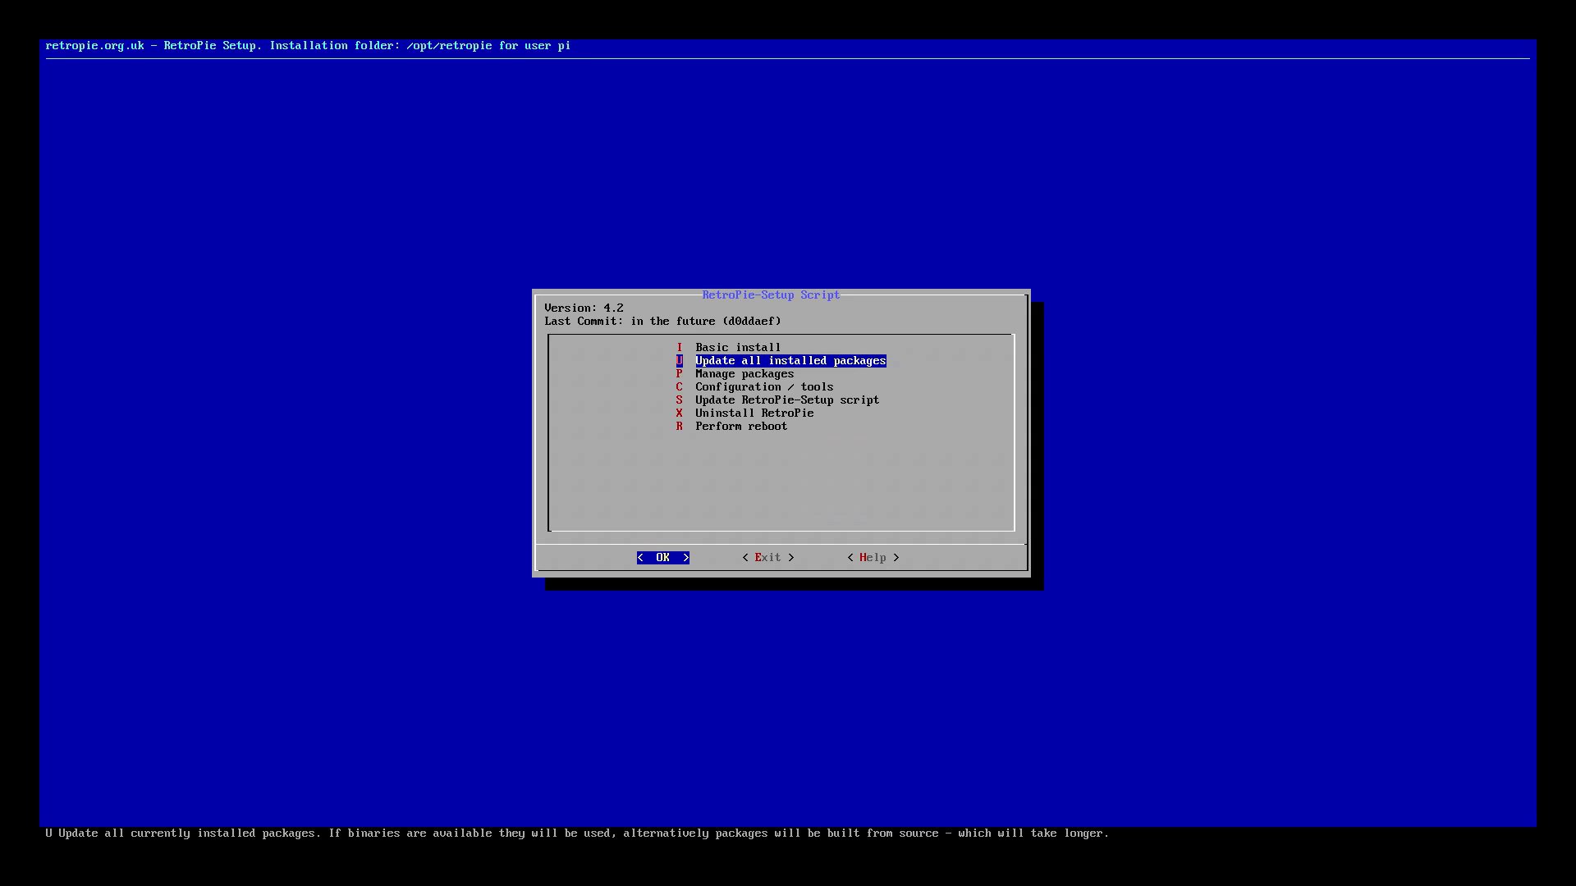
key(Return)
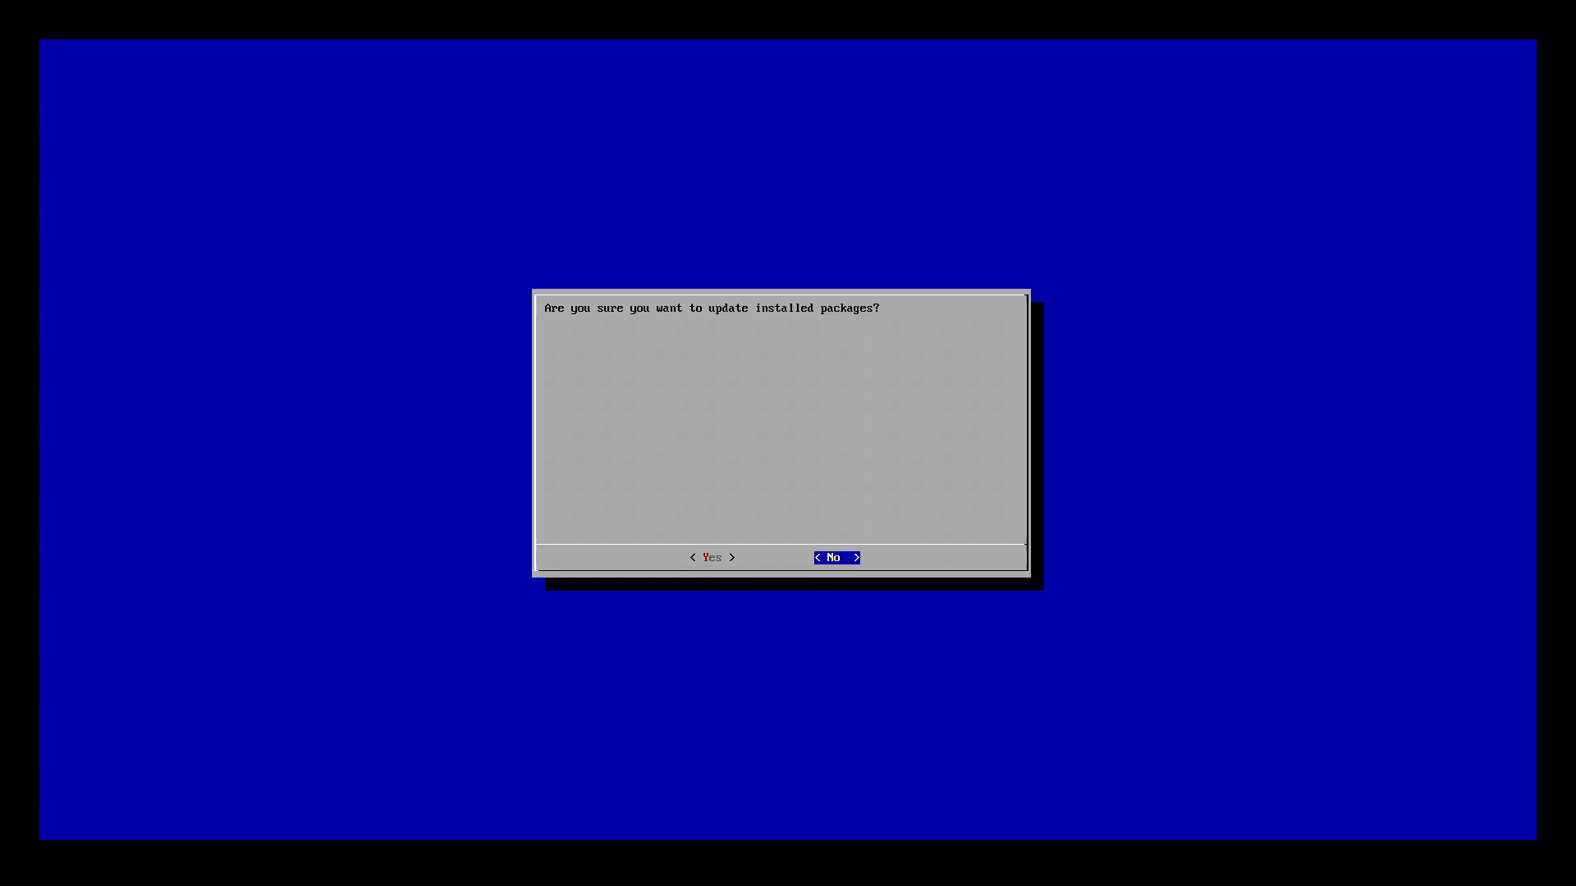
key(Left)
key(Return)
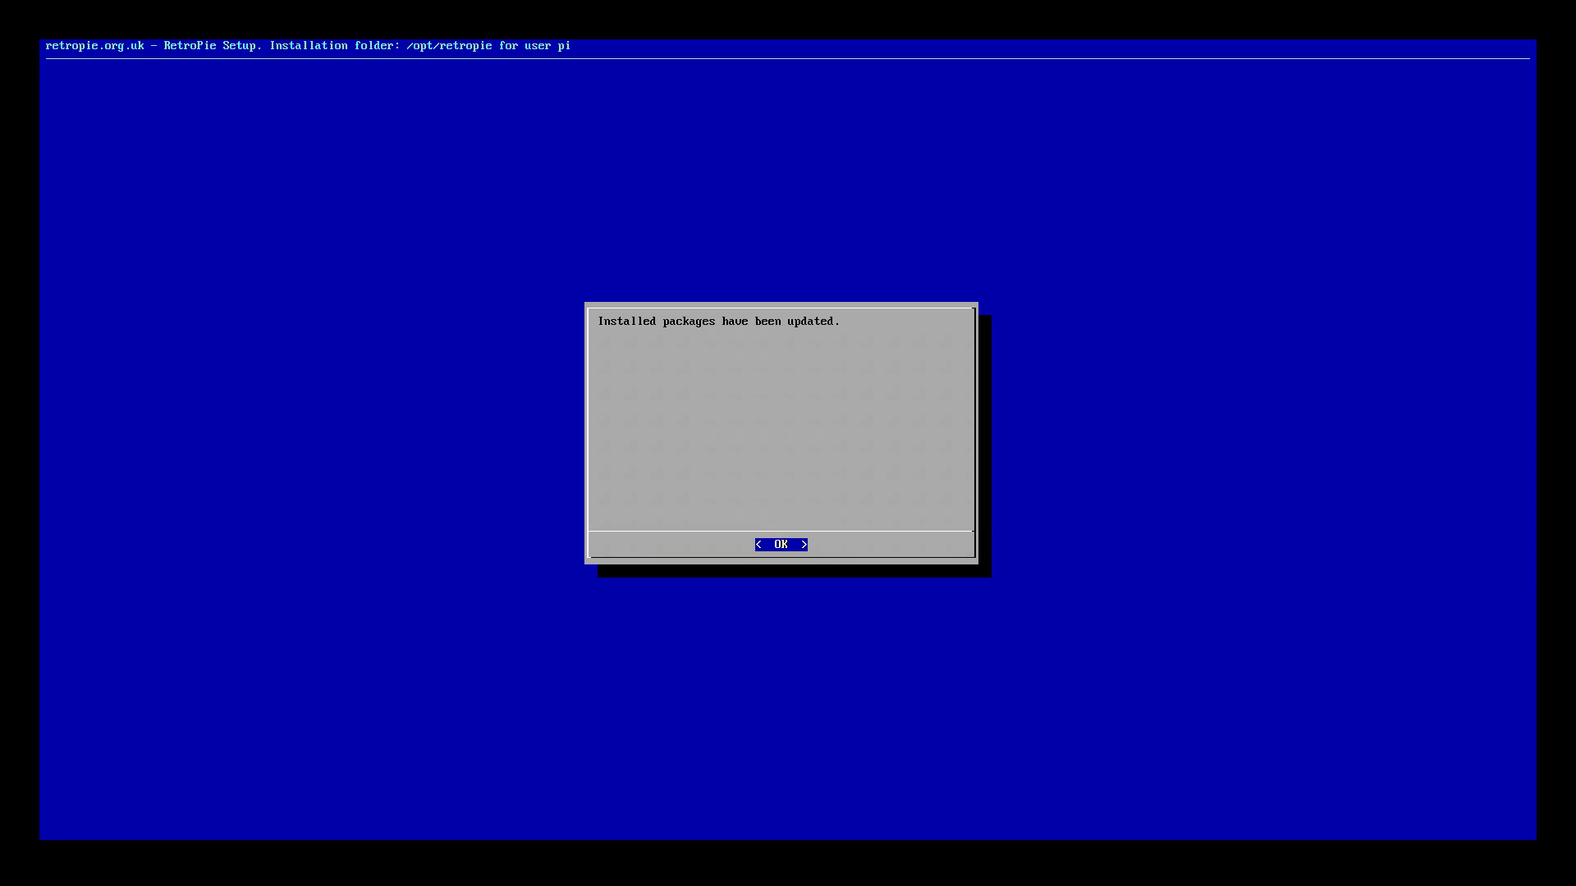
key(Return)
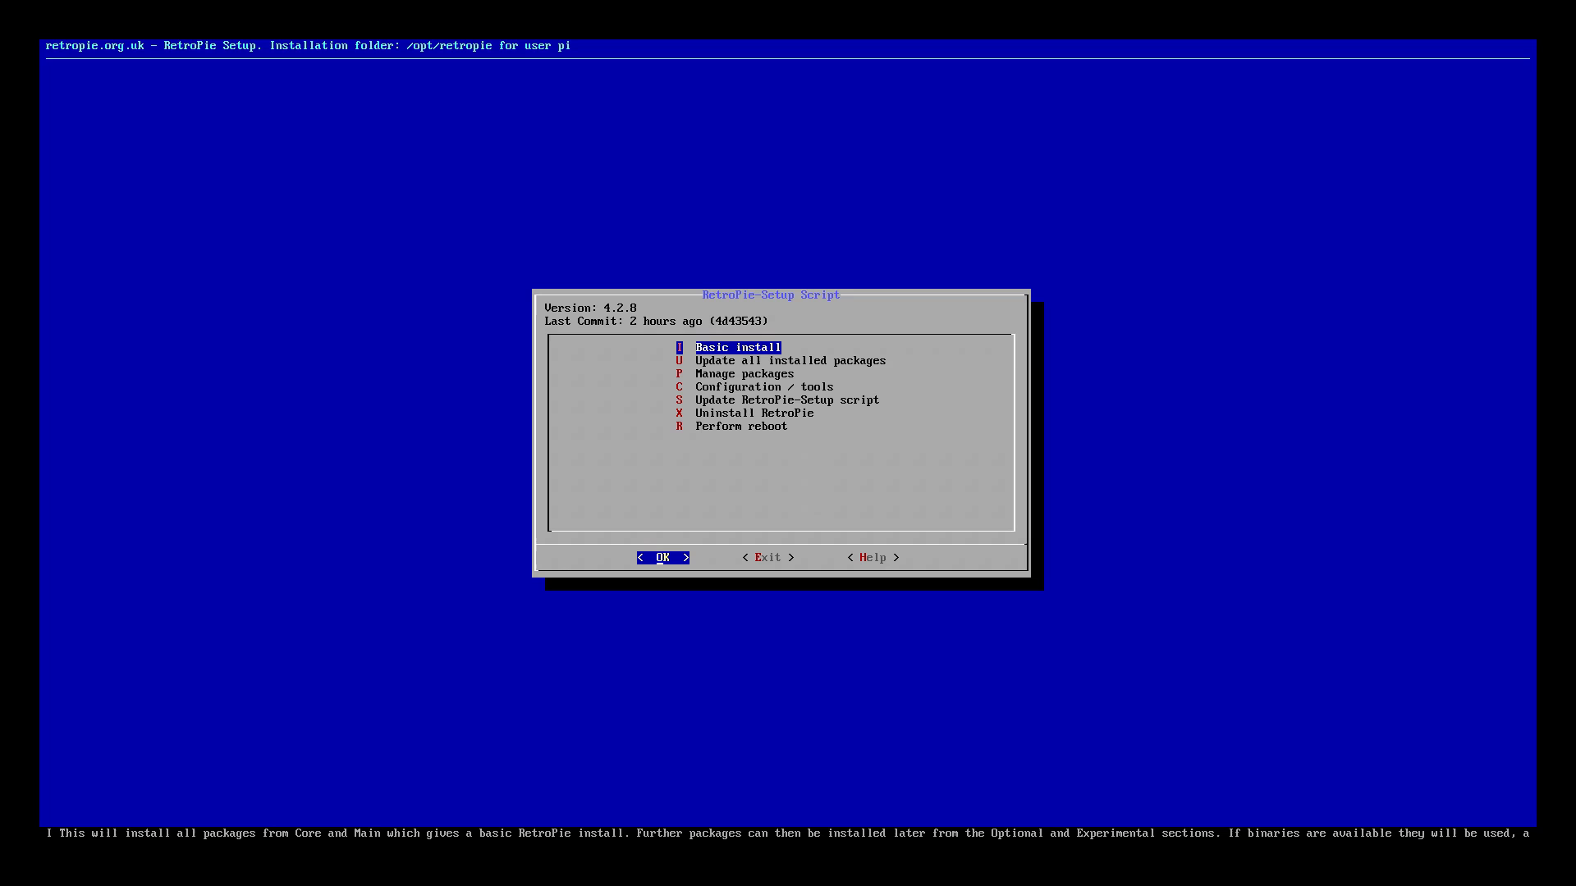
Step: Reboot the Raspberry Pi from the RetroPie-Setup script and confirm the reboot
key(Down)
key(Down)
key(Down)
key(Down)
key(Down)
key(Down)
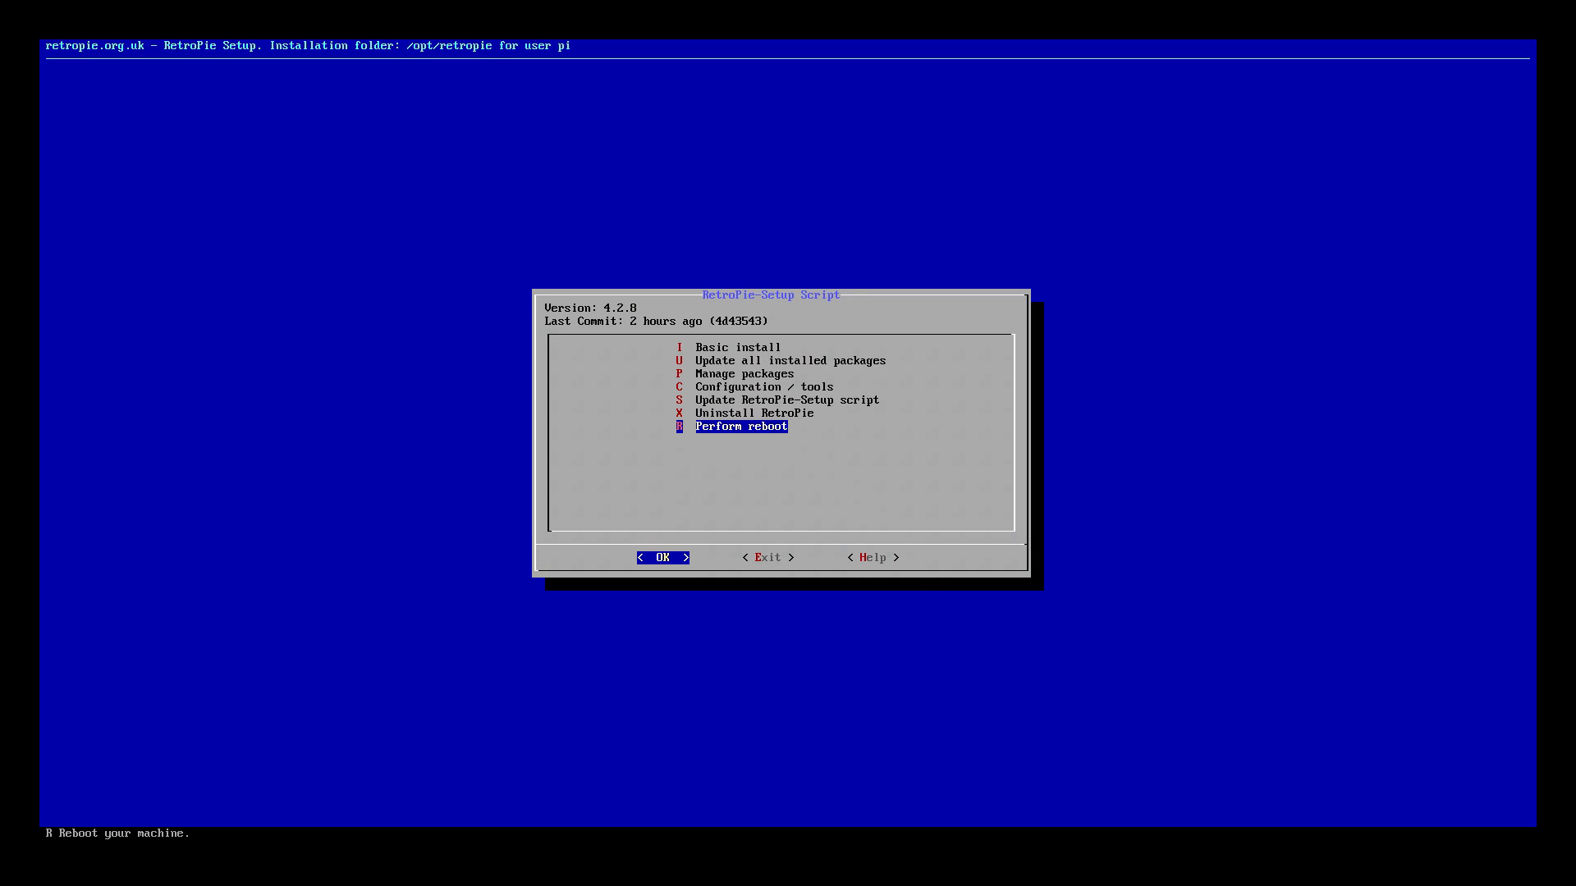
key(Return)
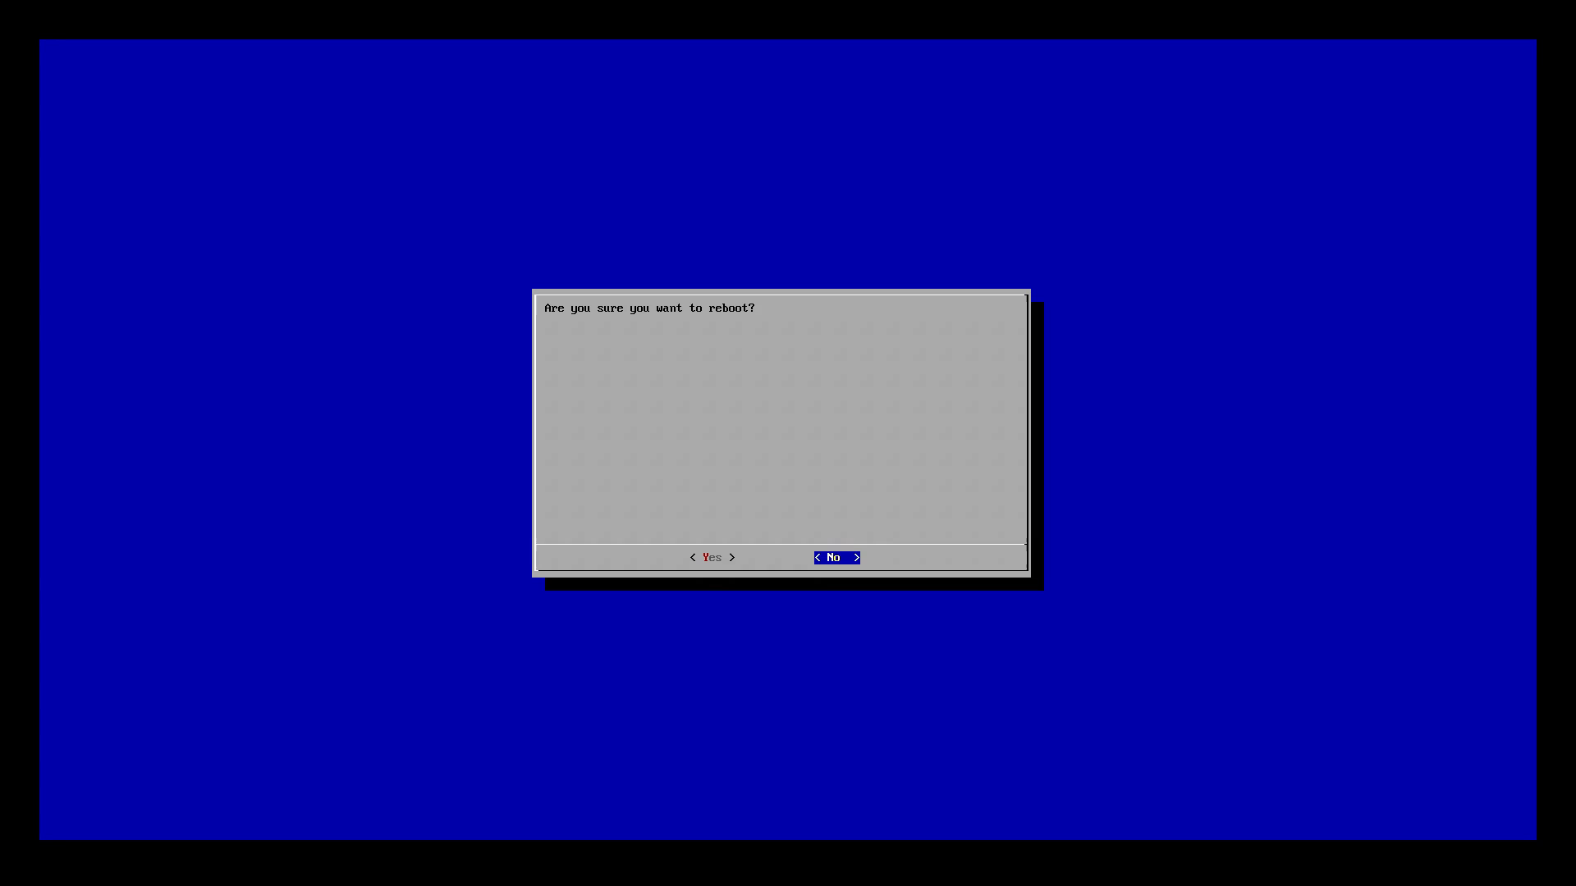
key(Left)
key(Return)
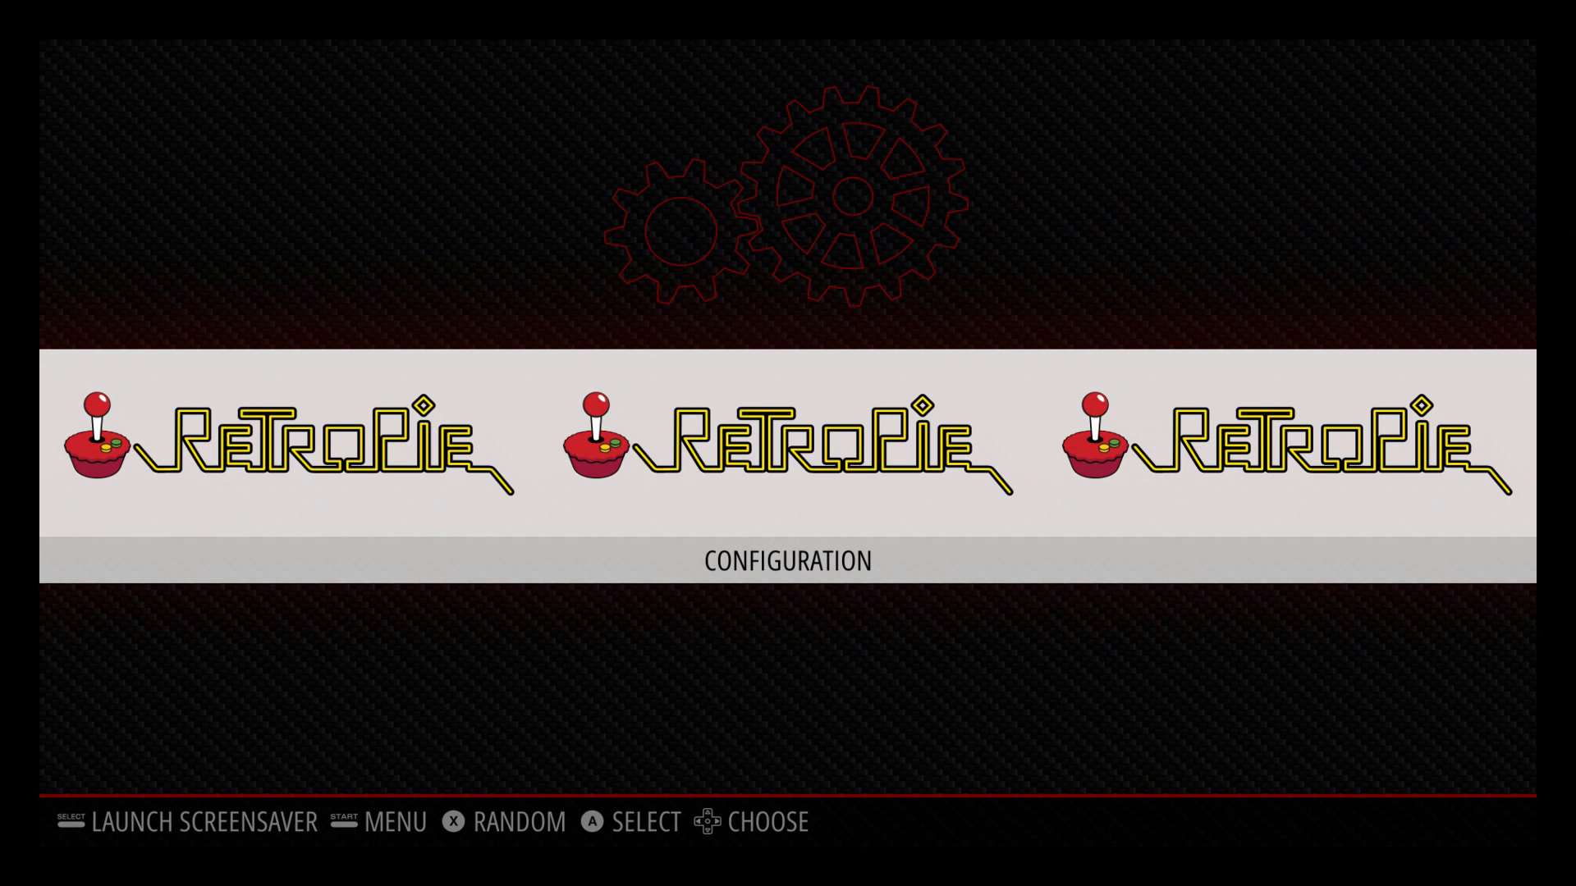
Step: Open the RetroPie configuration list, launch RetroPie Setup and accept the licensing notice
key(Return)
key(Down)
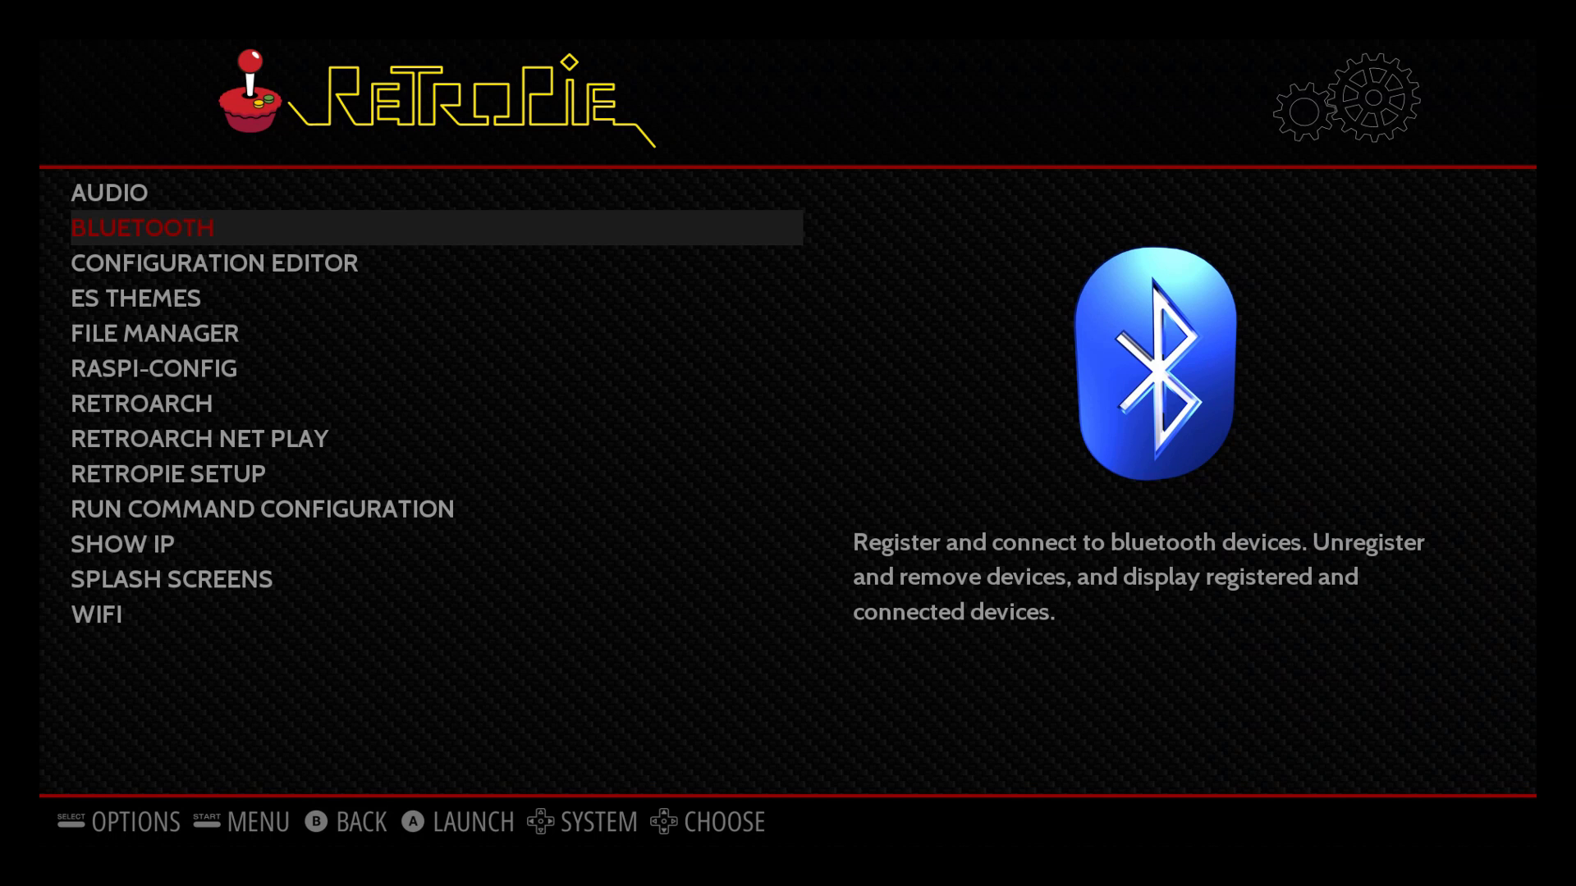
key(Down)
key(Down)
key(Down)
key(Down)
key(Down)
key(Down)
key(Down)
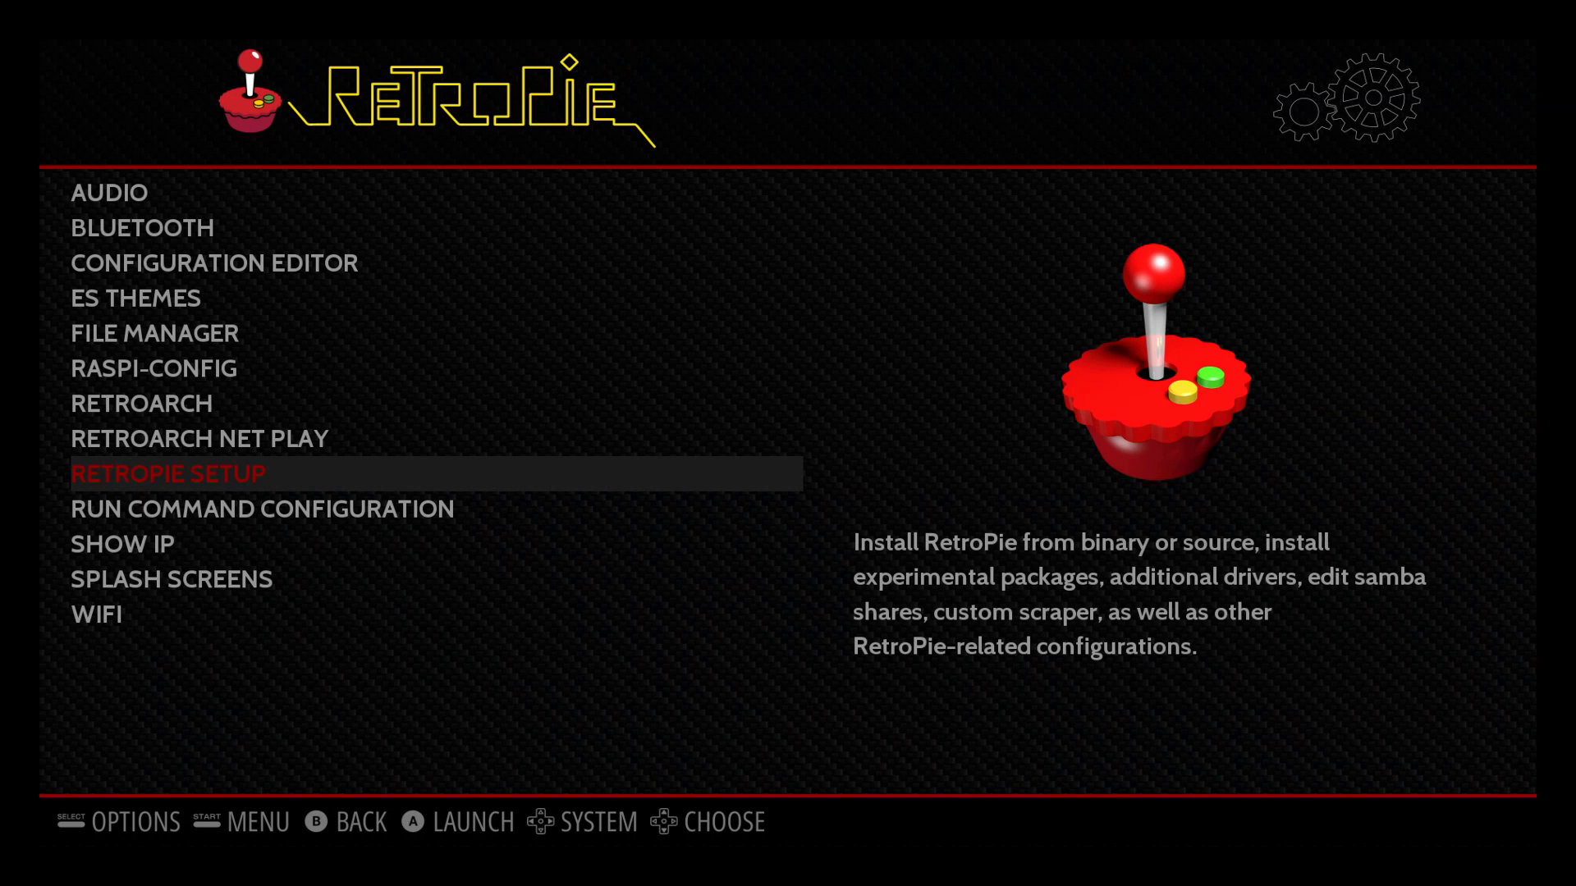
key(Return)
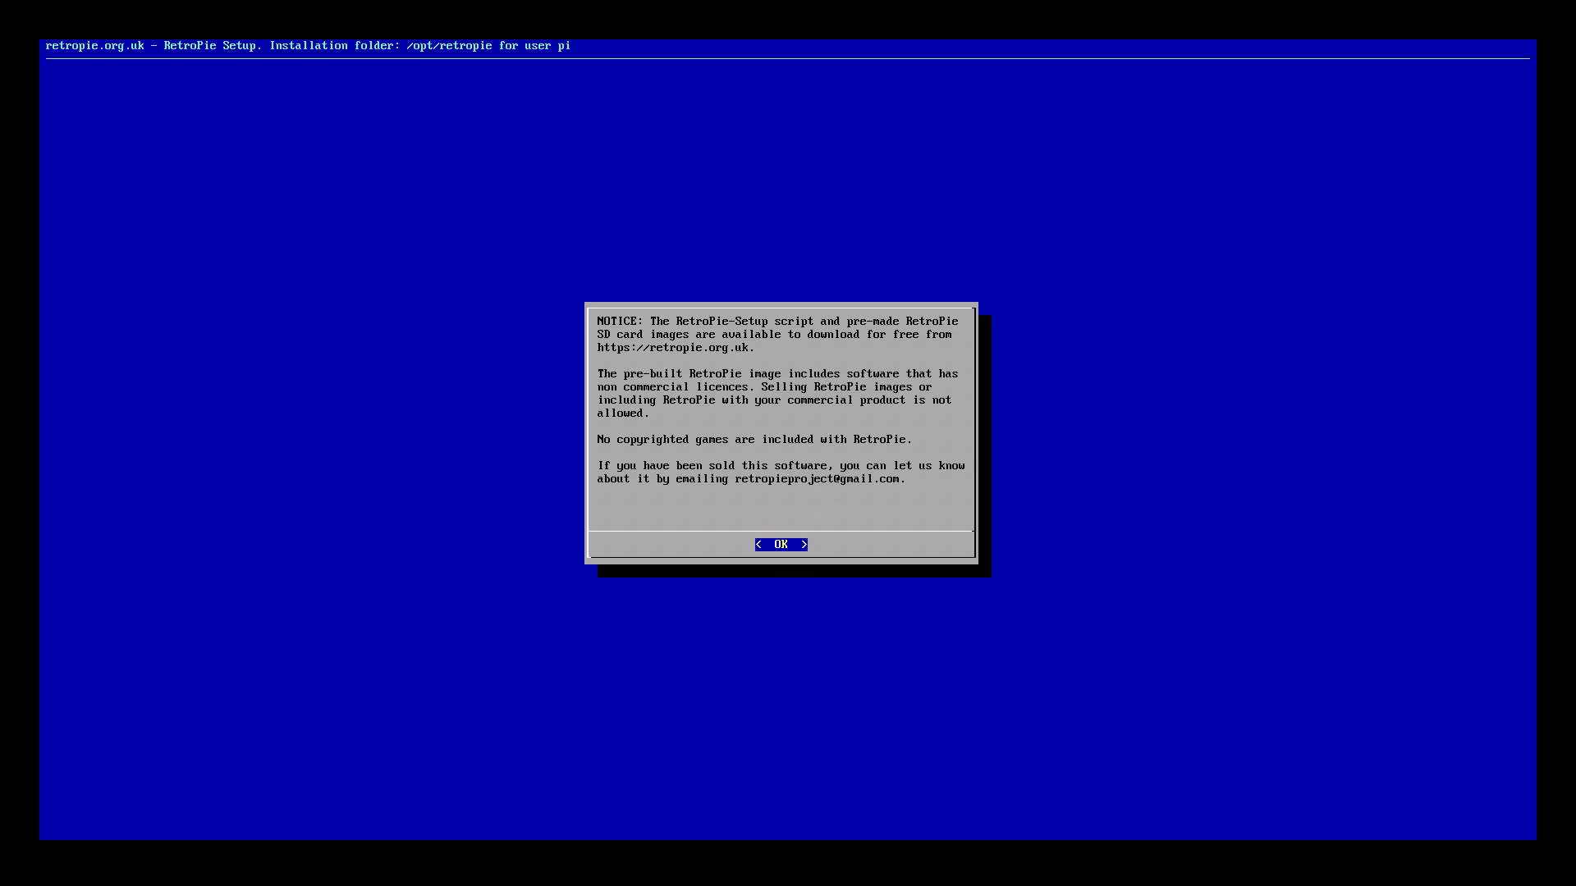
key(Return)
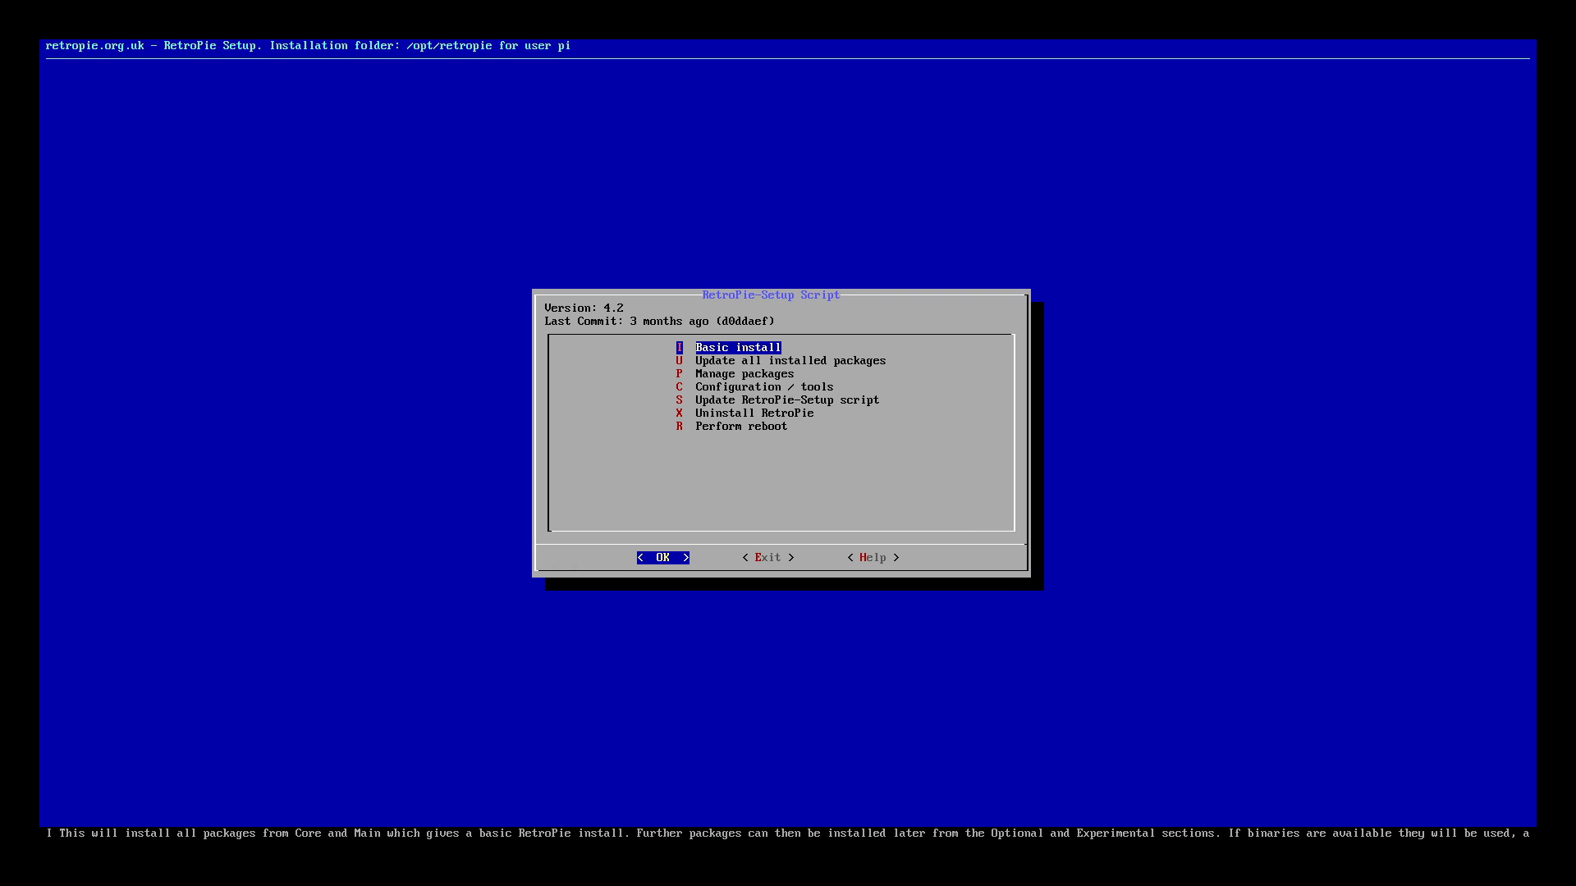
Step: Open the experimental packages list in the package management section of the RetroPie-Setup script
key(Down)
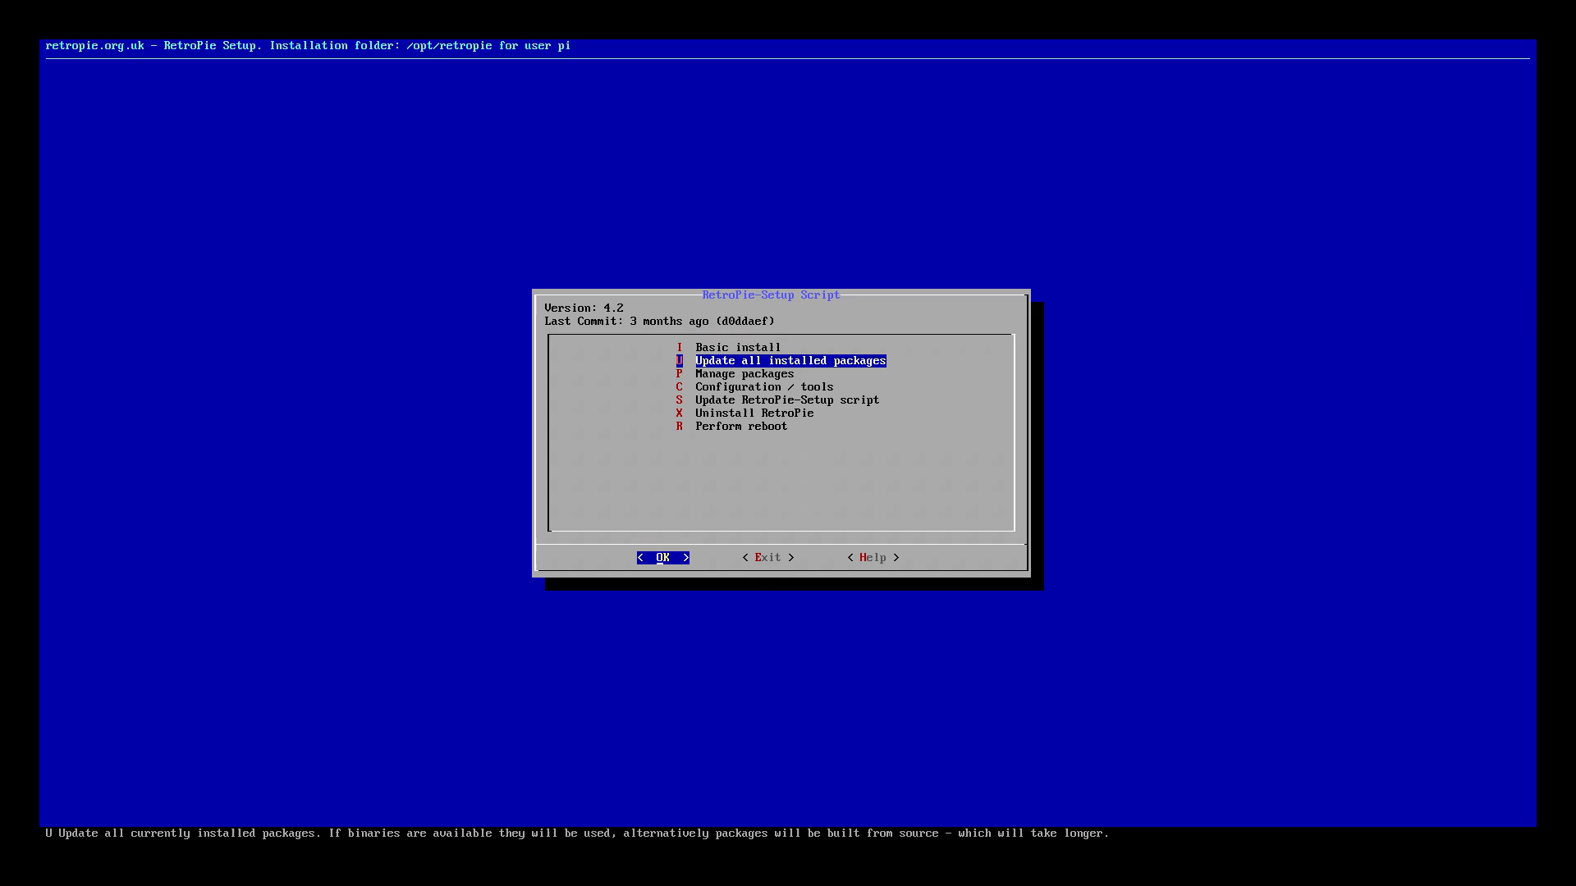
key(Down)
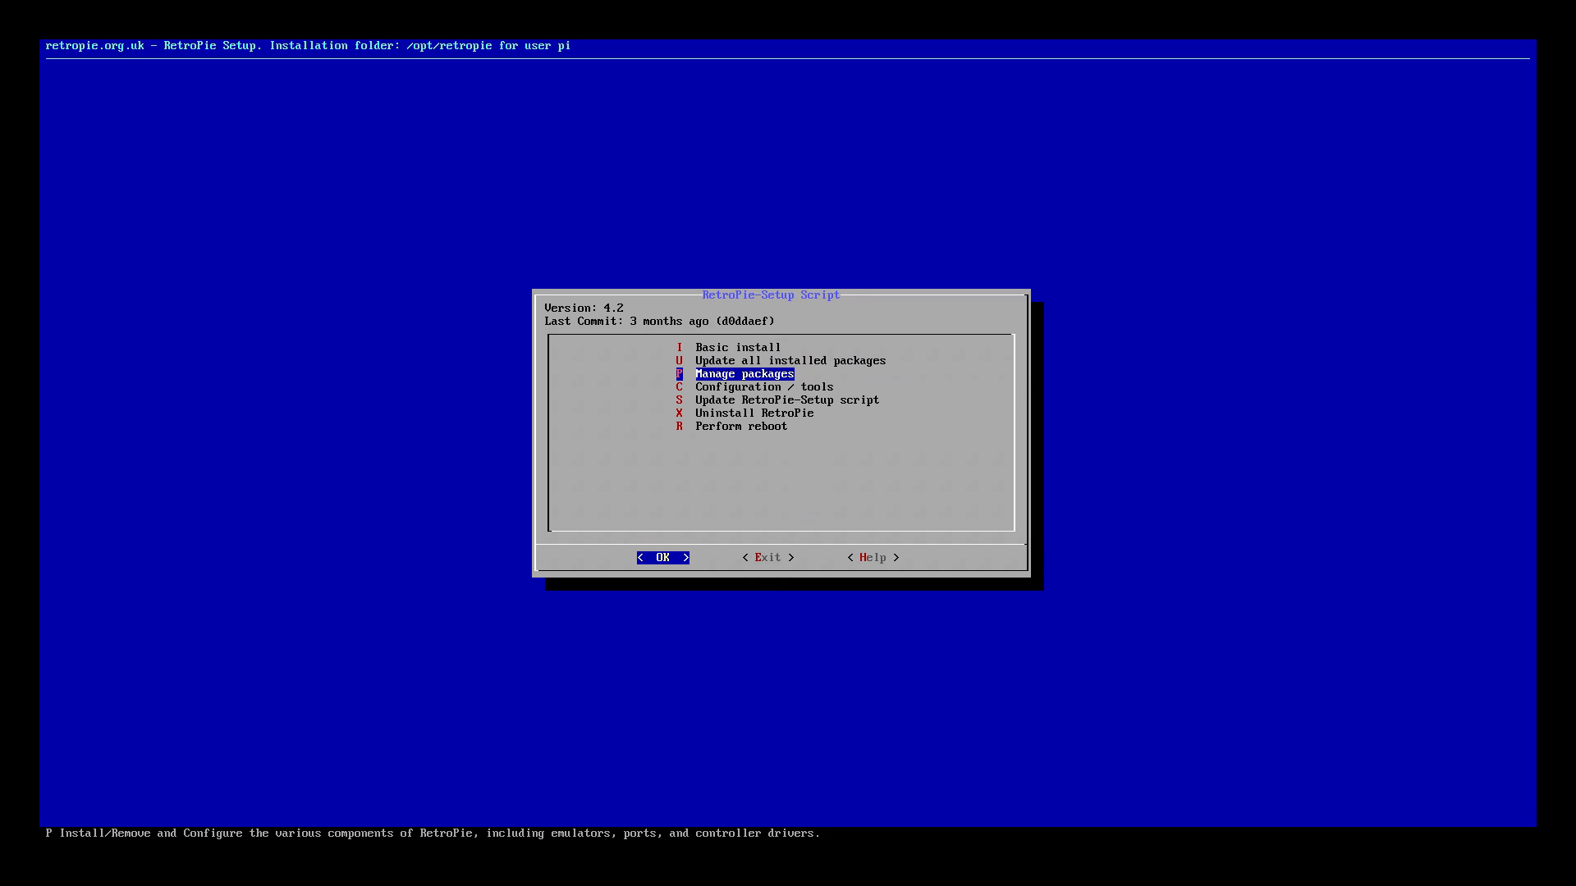
key(Return)
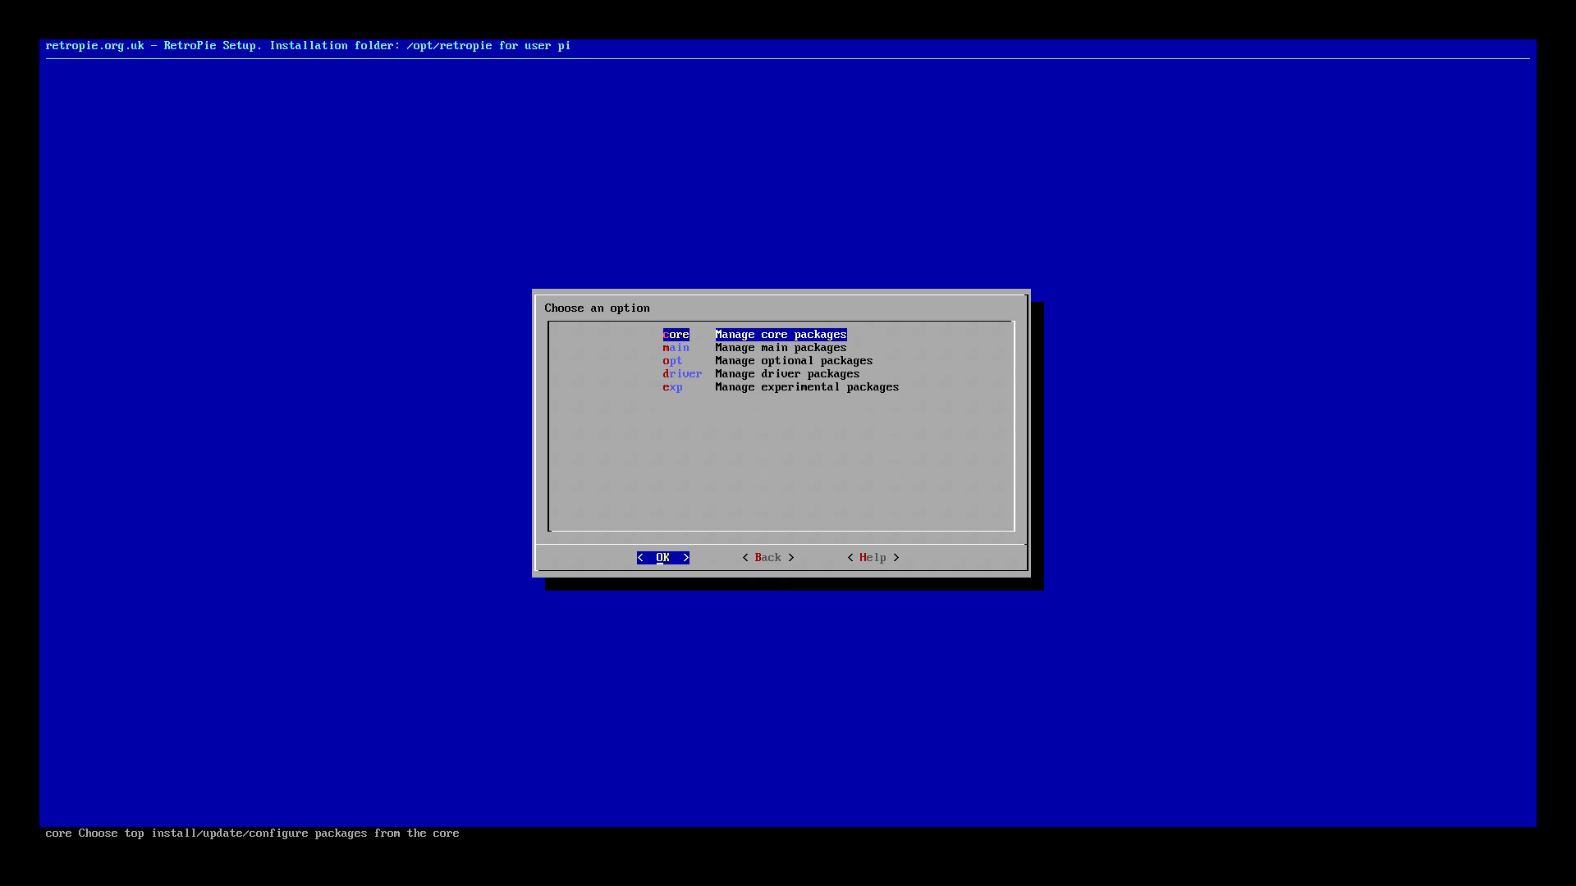
key(Down)
key(Down)
key(Down)
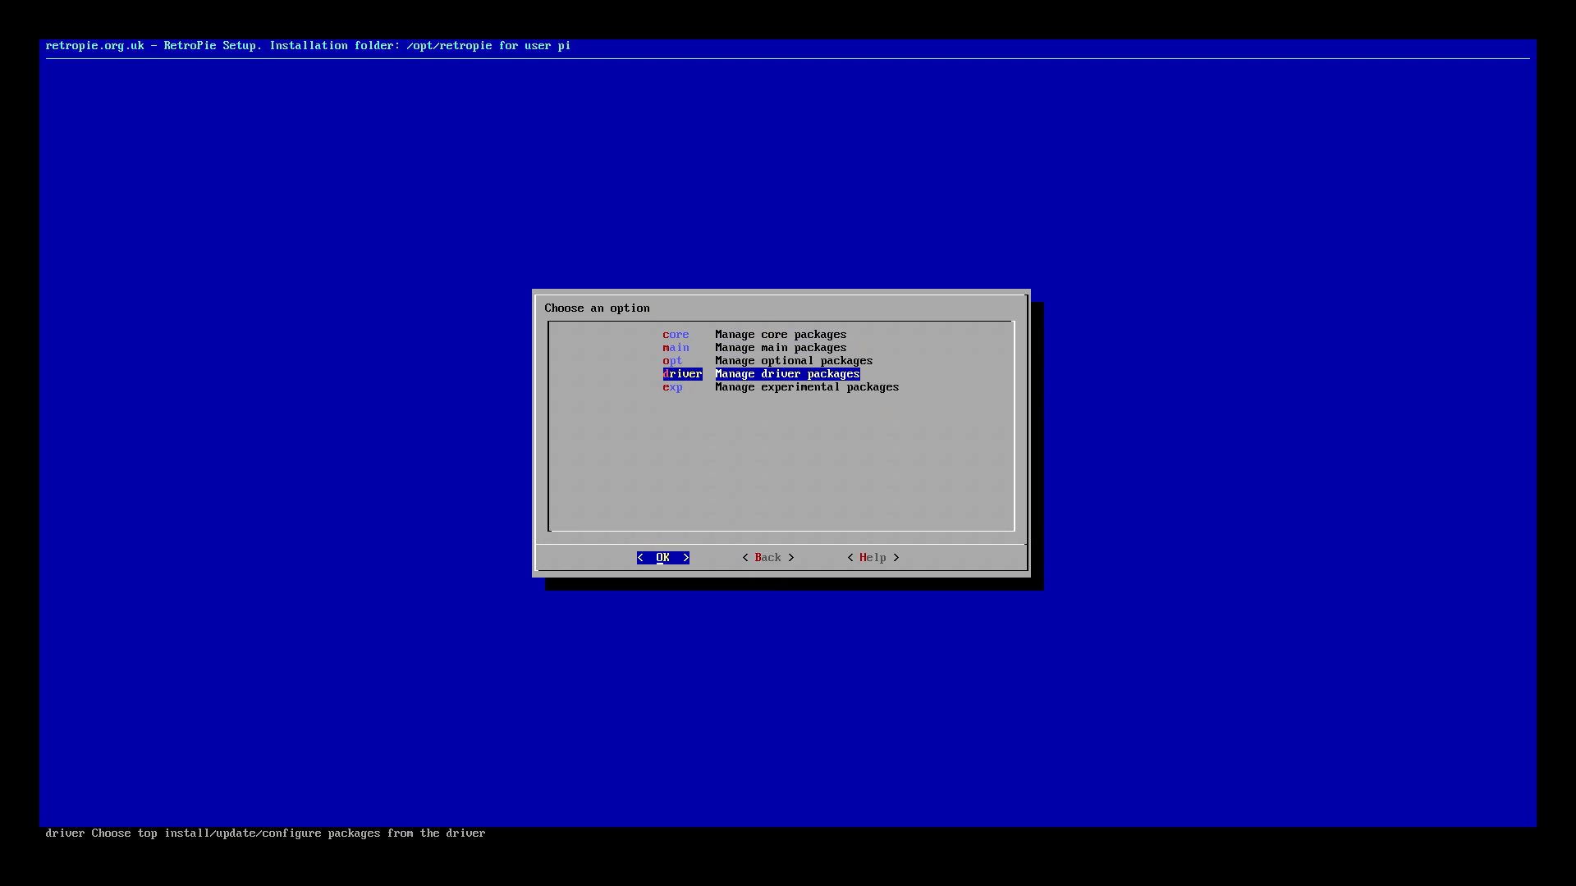
key(Down)
key(Return)
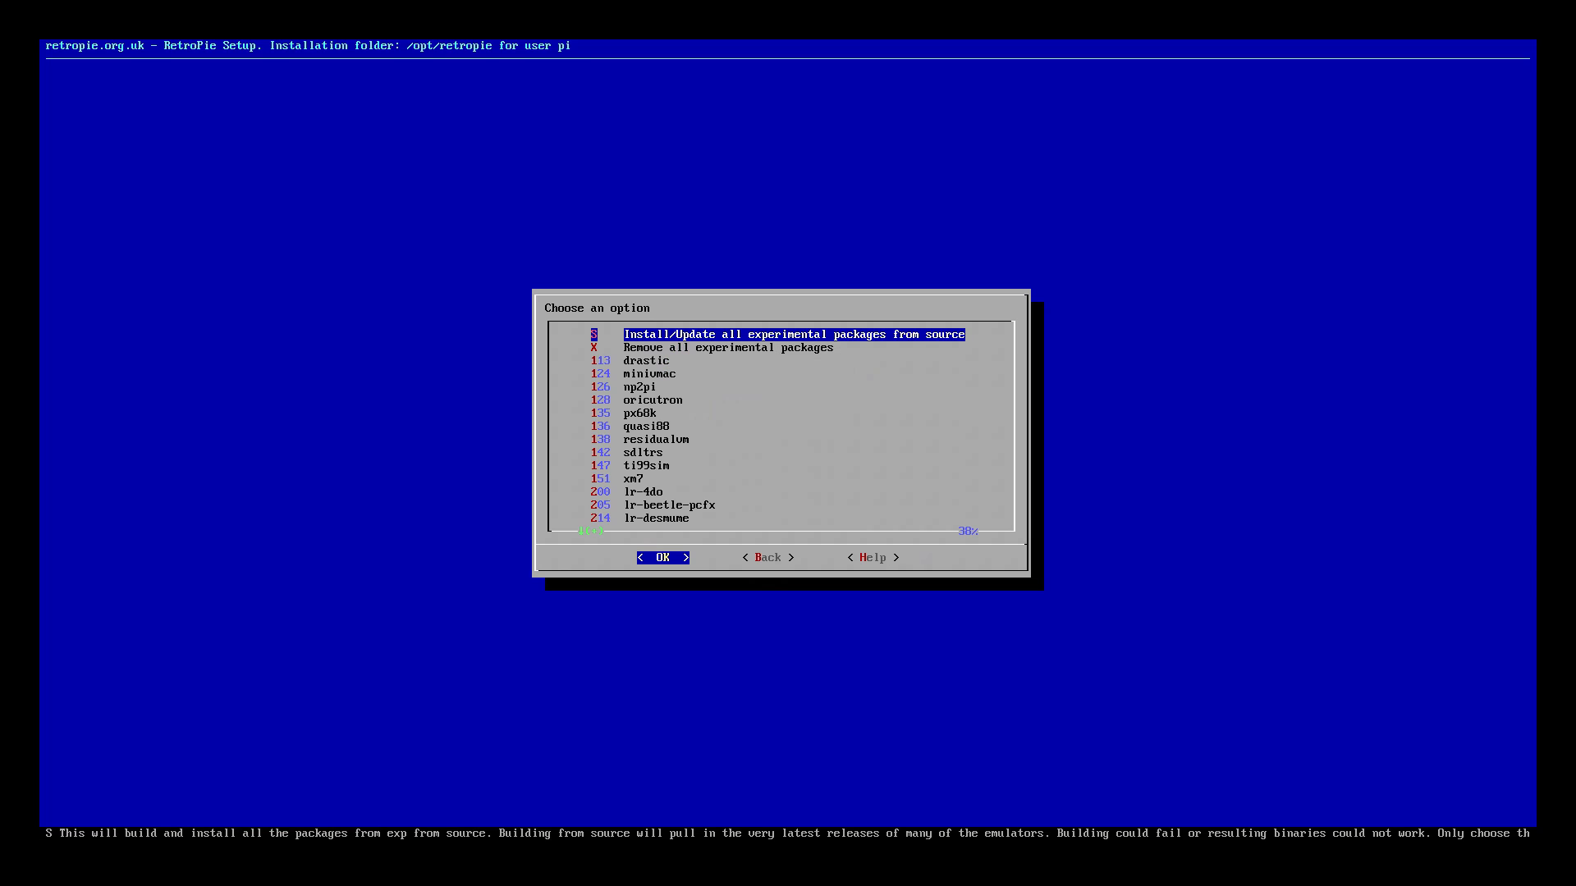
Step: Find the retropie-manager package in the experimental packages list and install it
key(Down)
key(Down)
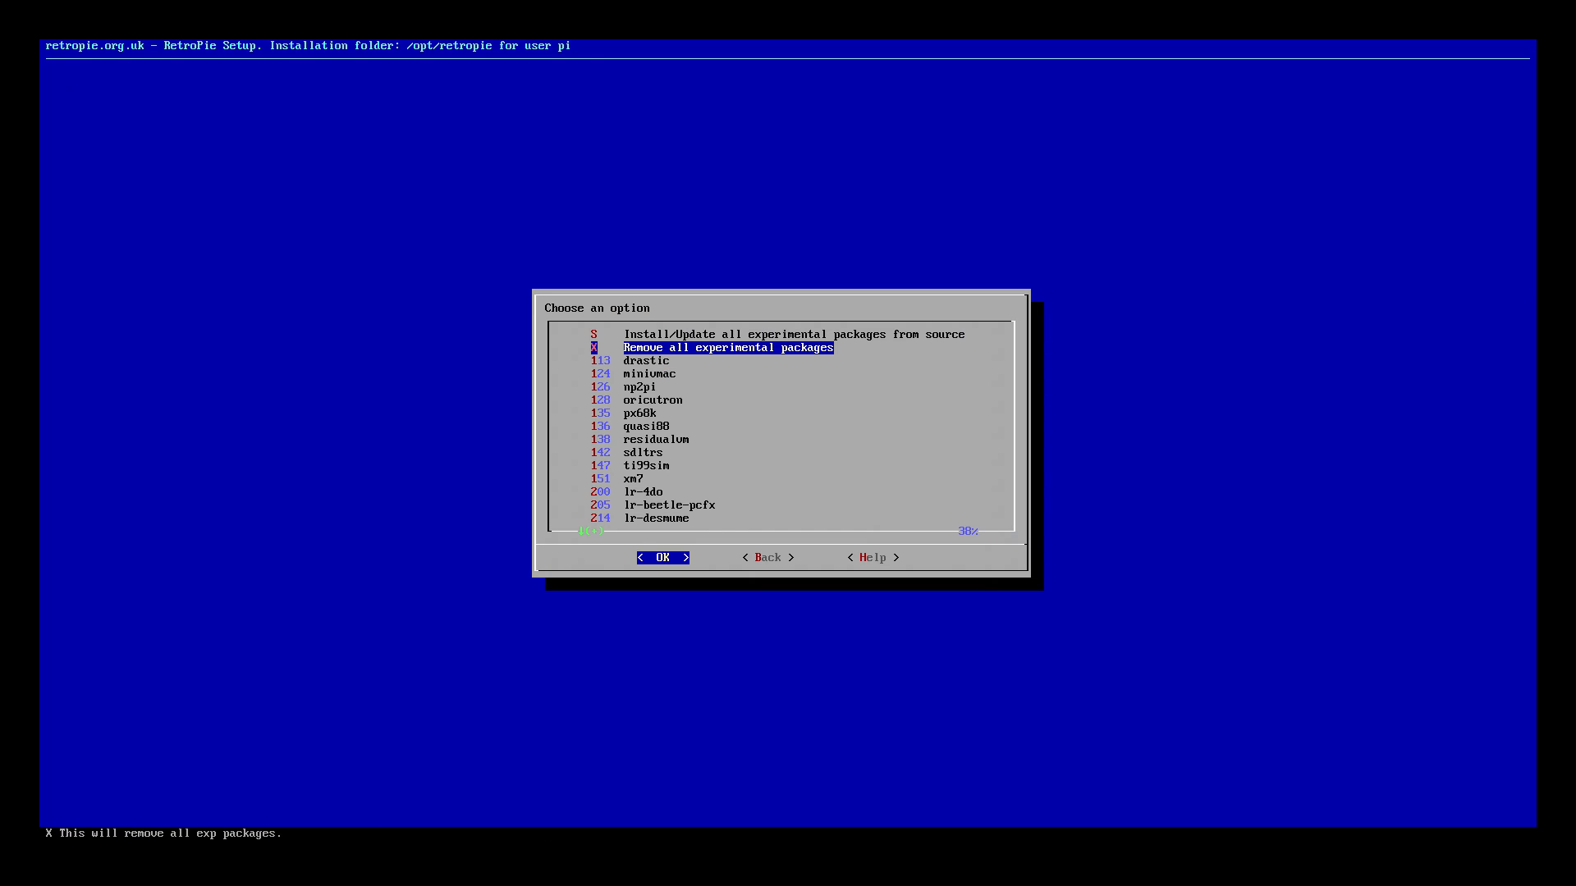
key(Down)
key(Down)
key(Down)
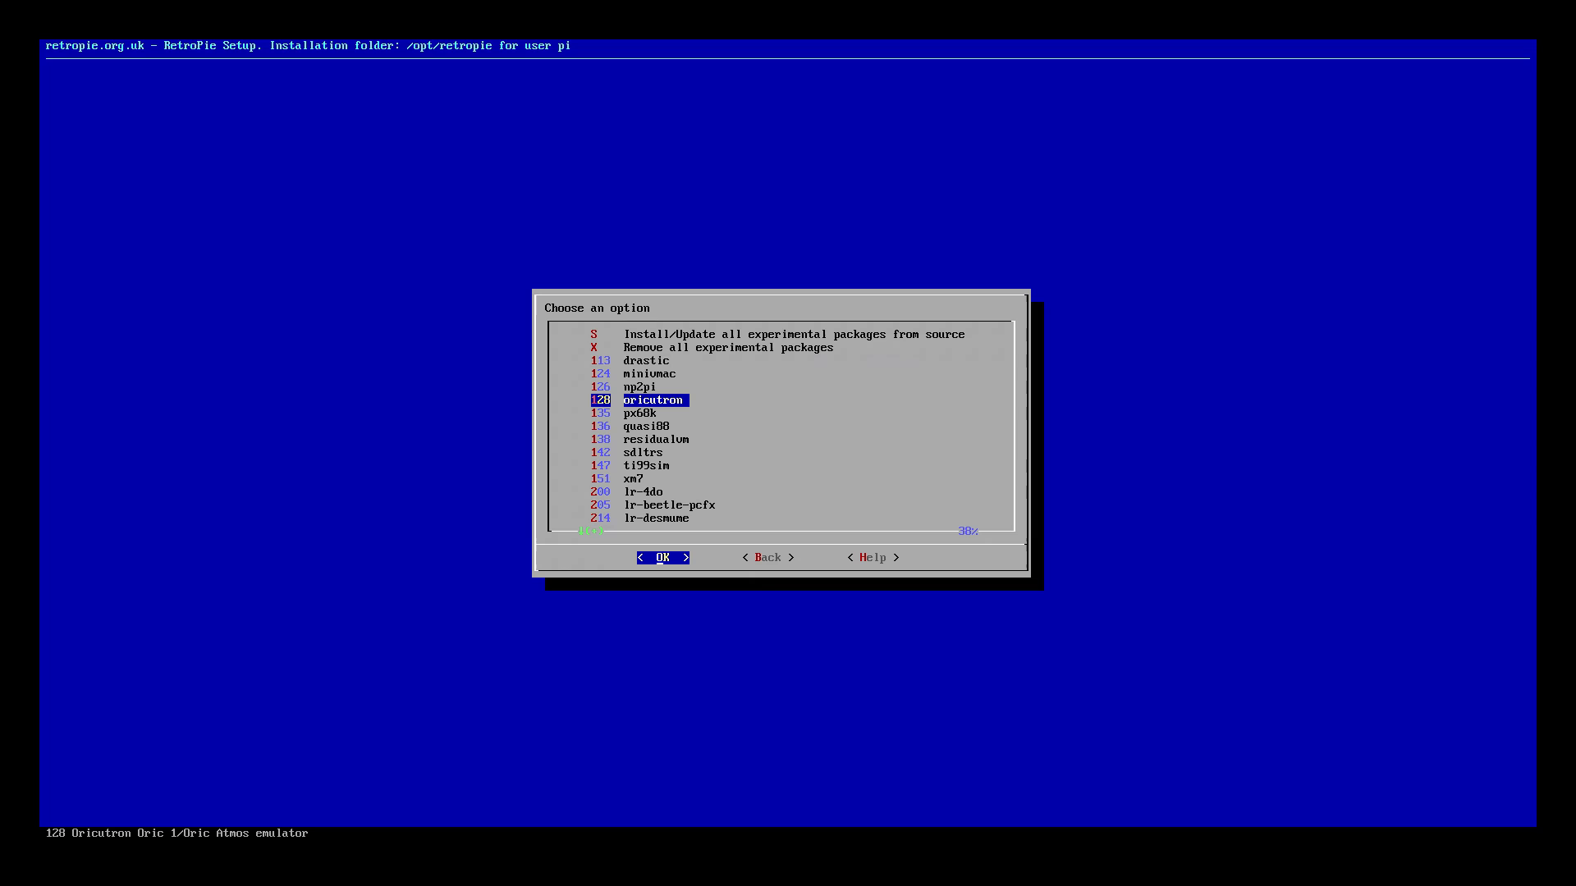
key(Down)
key(Down)
key(Down)
key(Down)
key(Down)
key(Down)
key(Down)
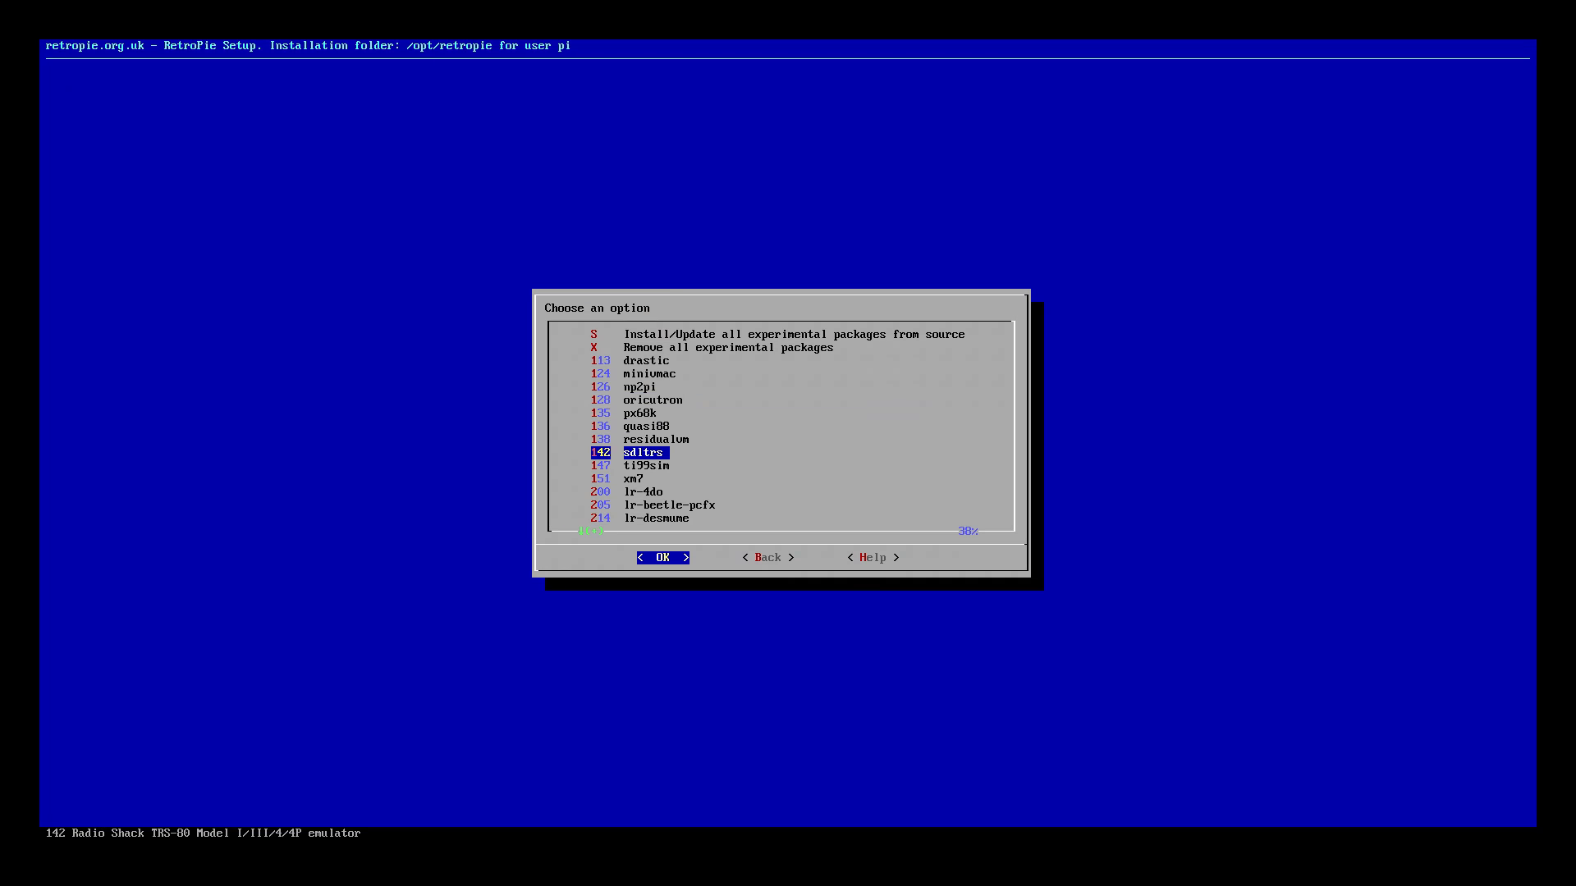
key(Down)
key(Down)
key(Down)
key(Down)
key(Down)
key(Down)
key(Down)
key(Down)
key(Down)
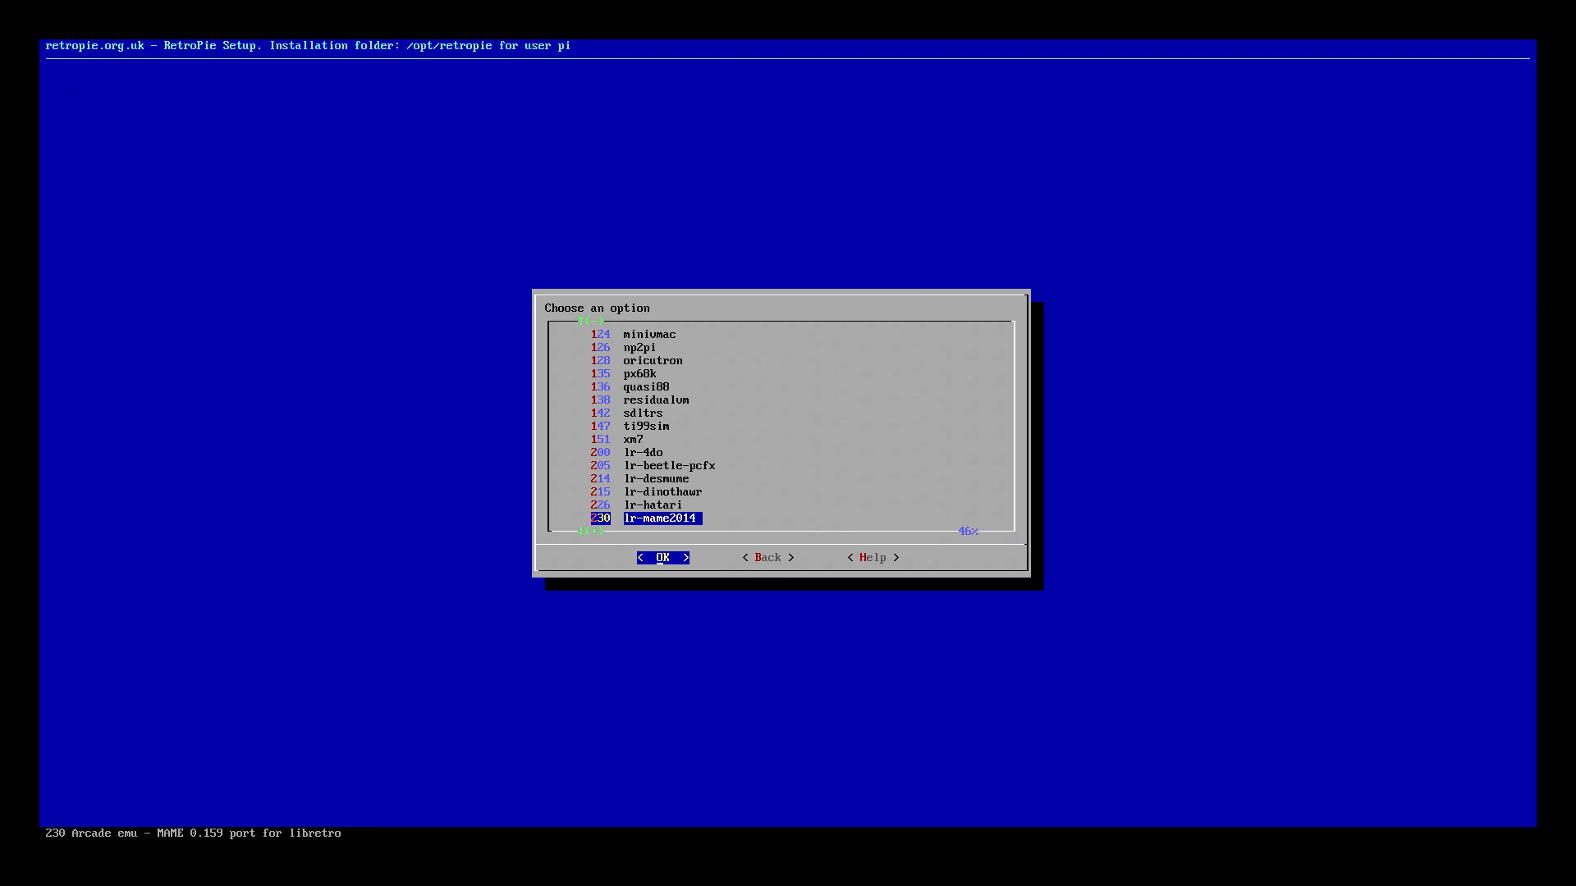
key(Down)
key(Down)
key(Down)
key(Down)
key(Down)
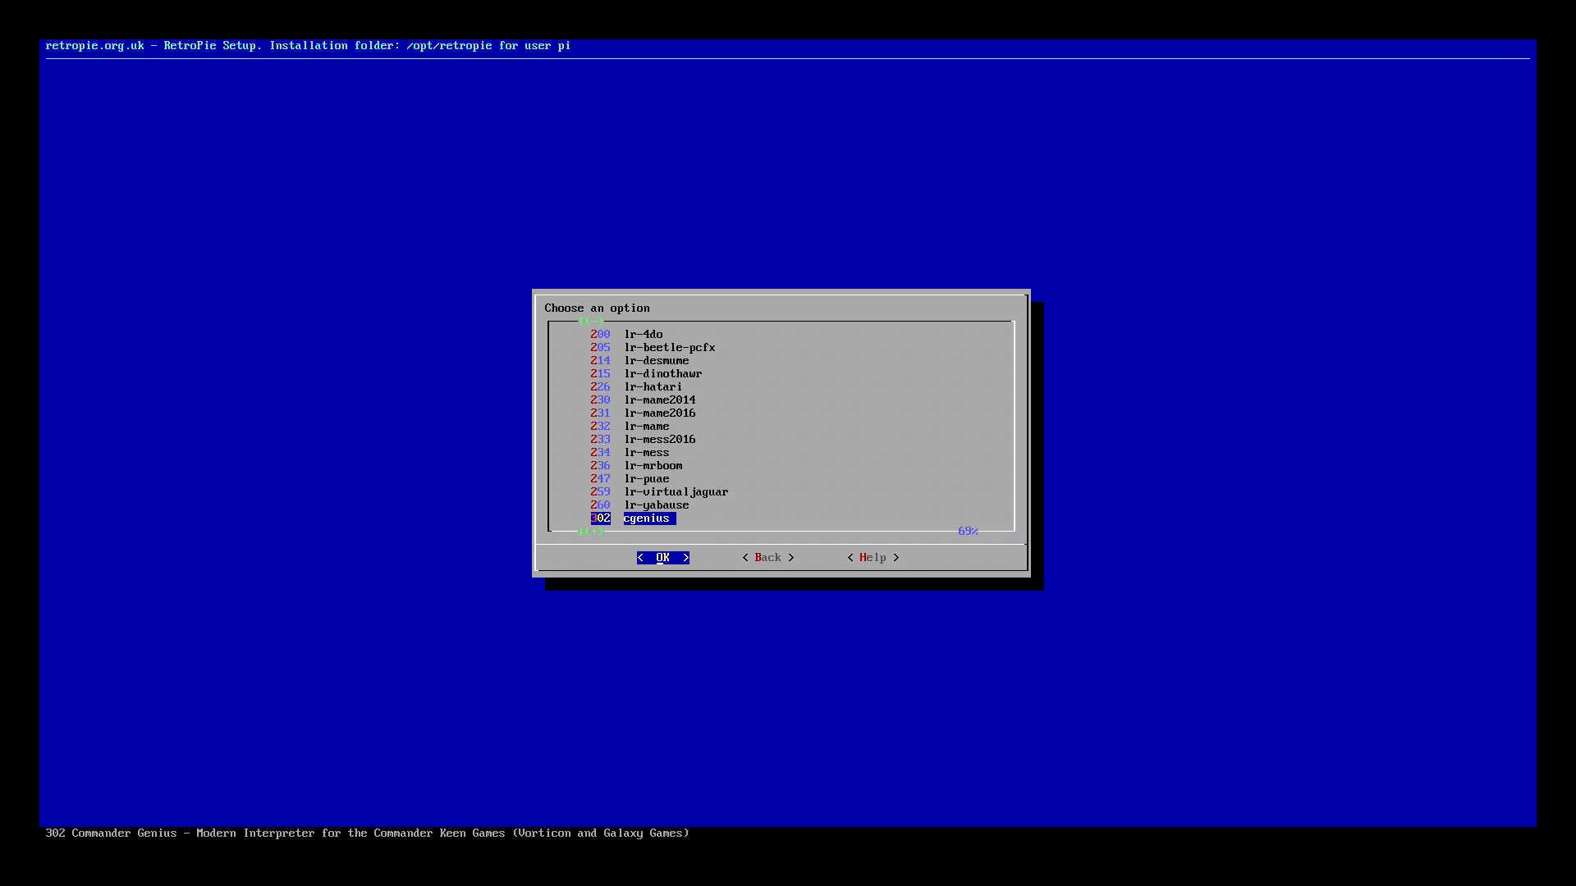
key(Down)
key(Down)
key(Down)
key(Down)
key(Down)
key(Down)
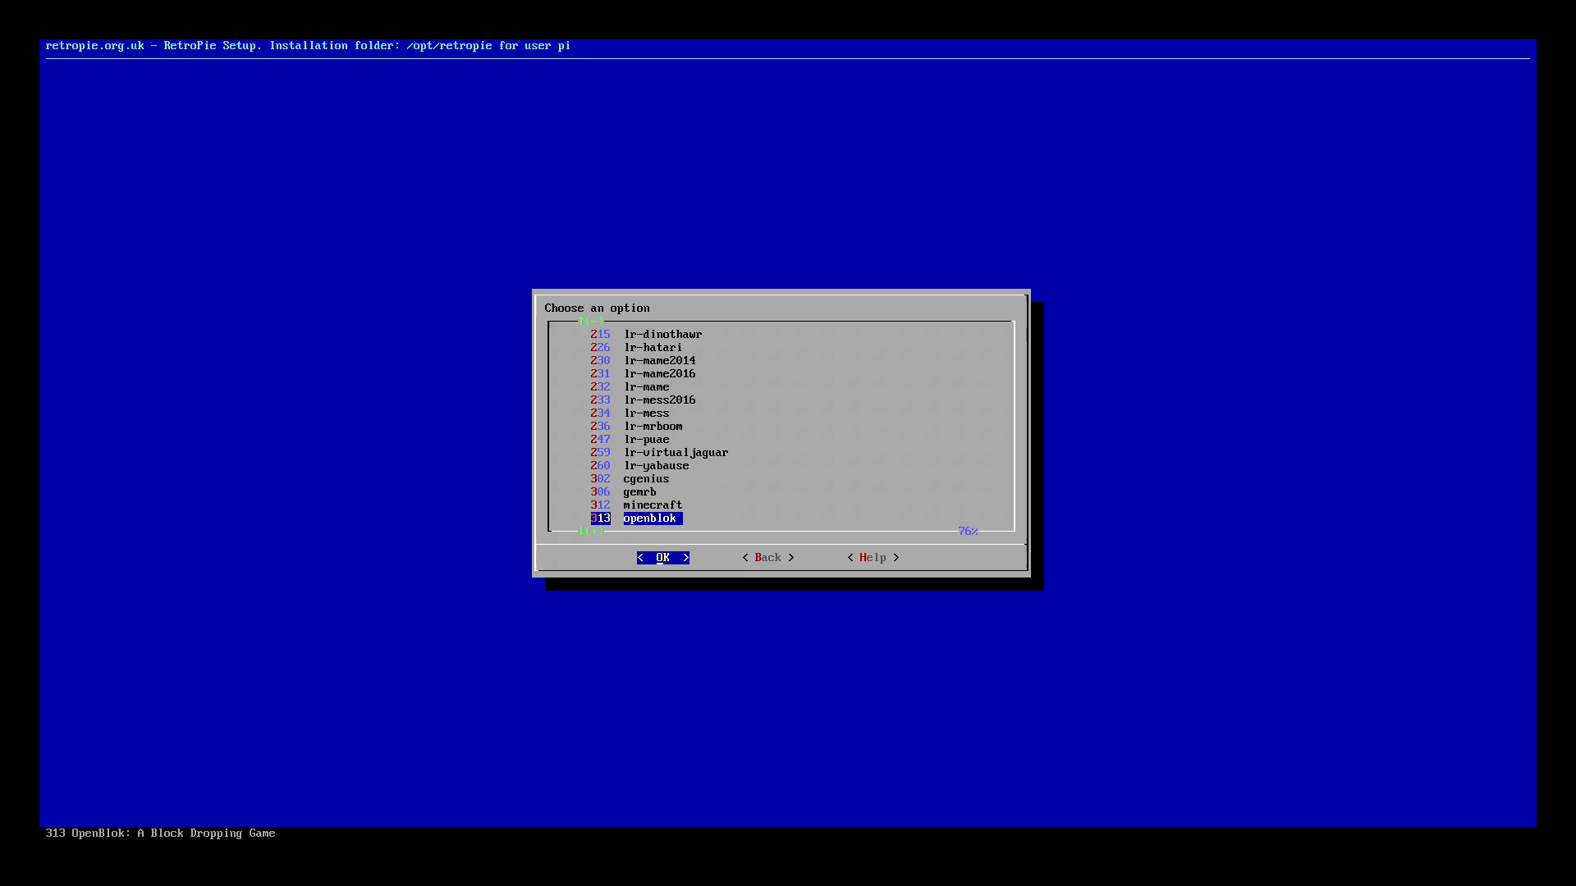
key(Down)
key(Down)
key(Down)
key(Down)
key(Down)
key(Down)
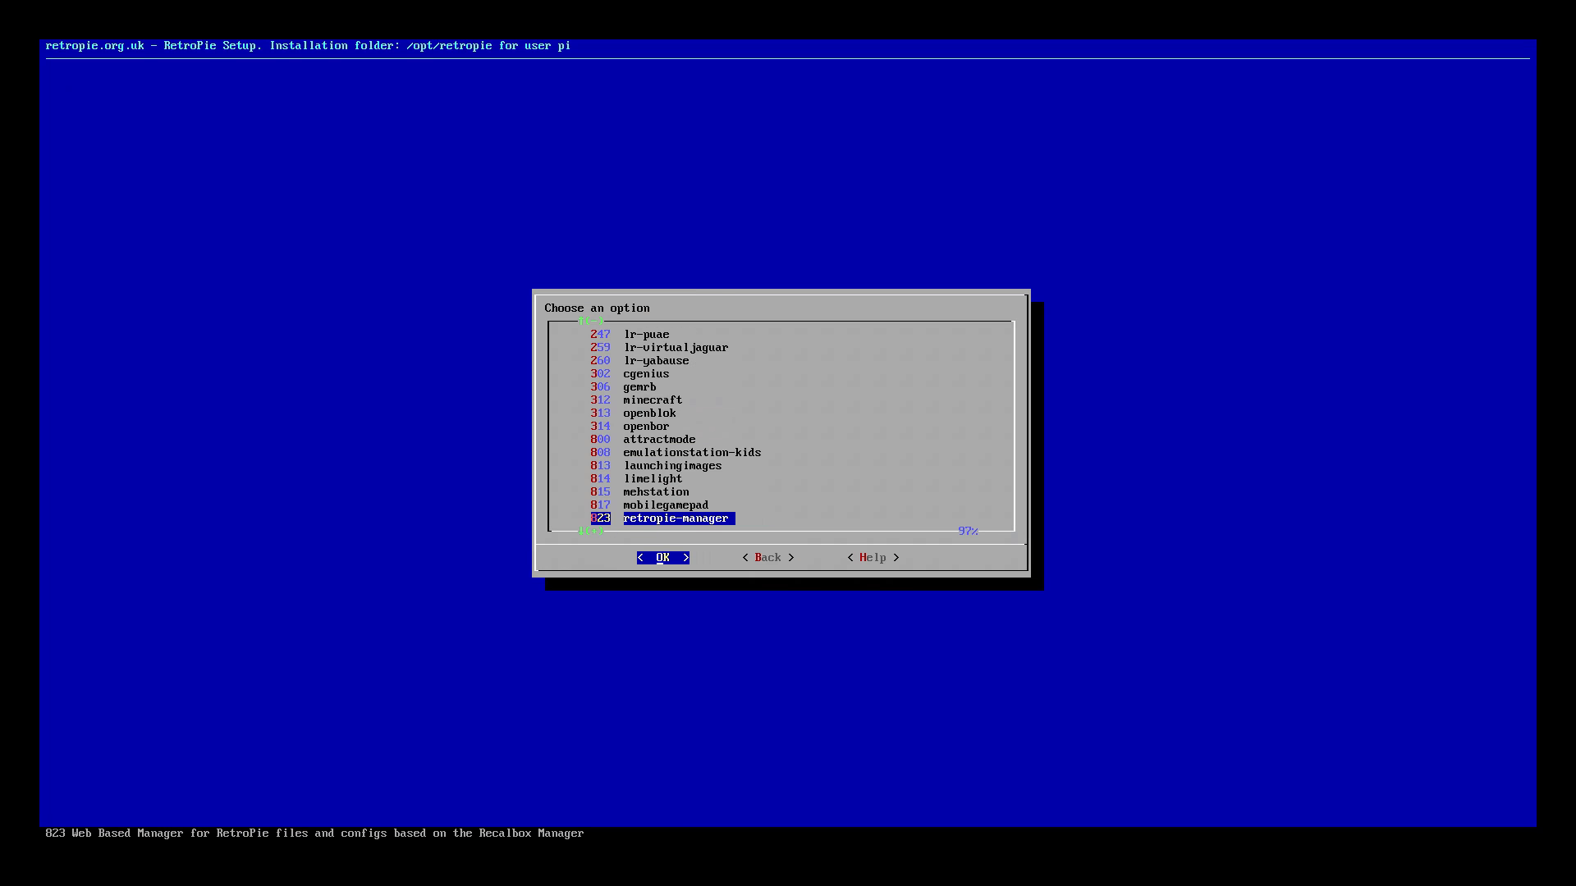
key(Up)
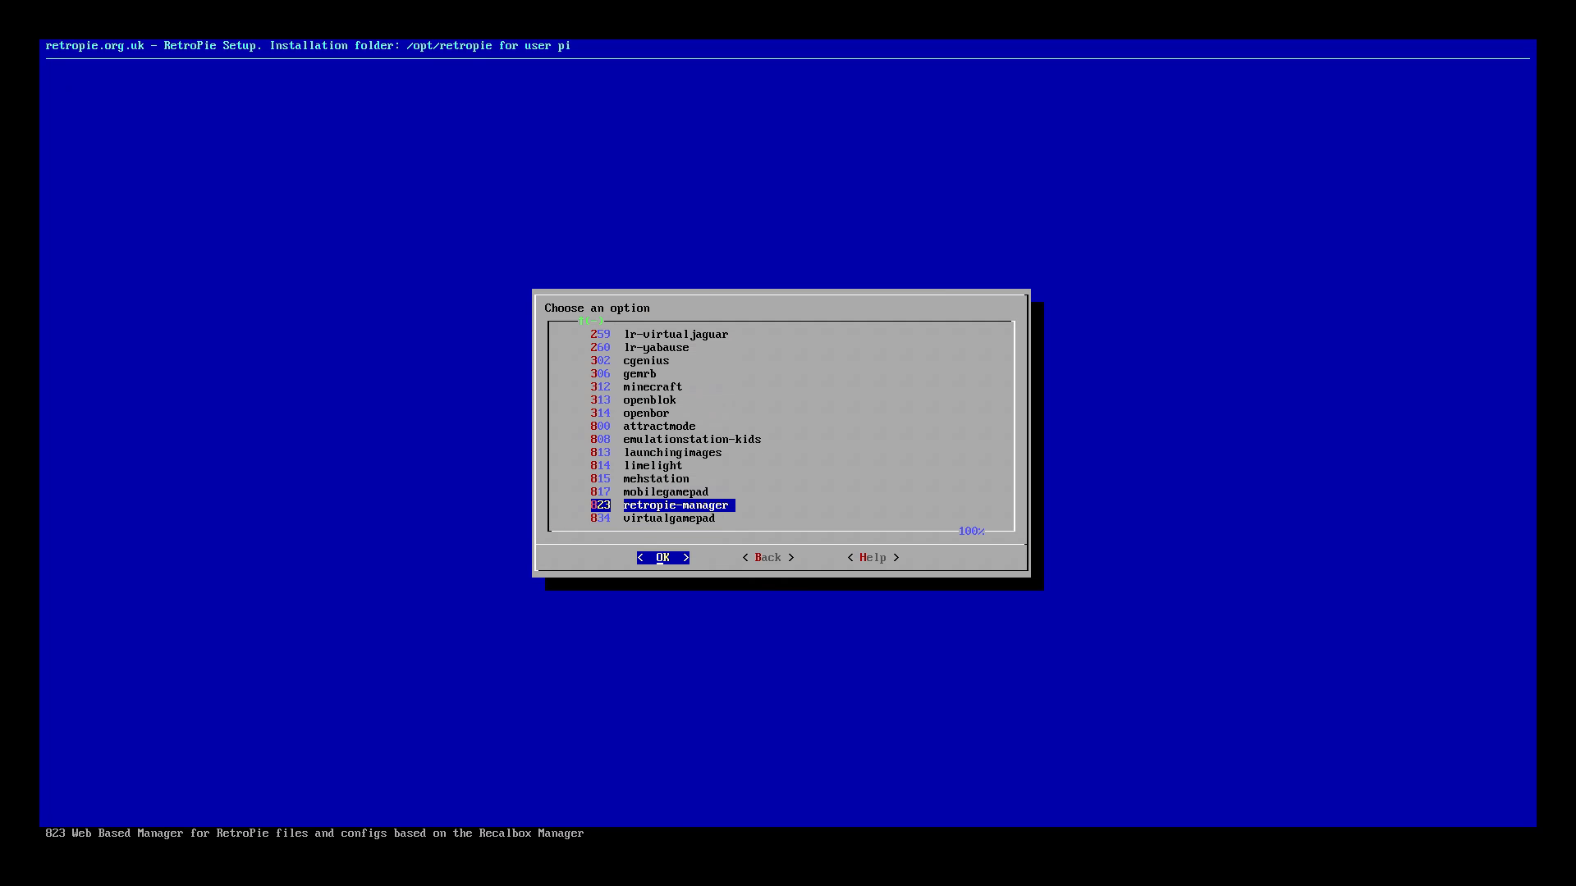
key(Return)
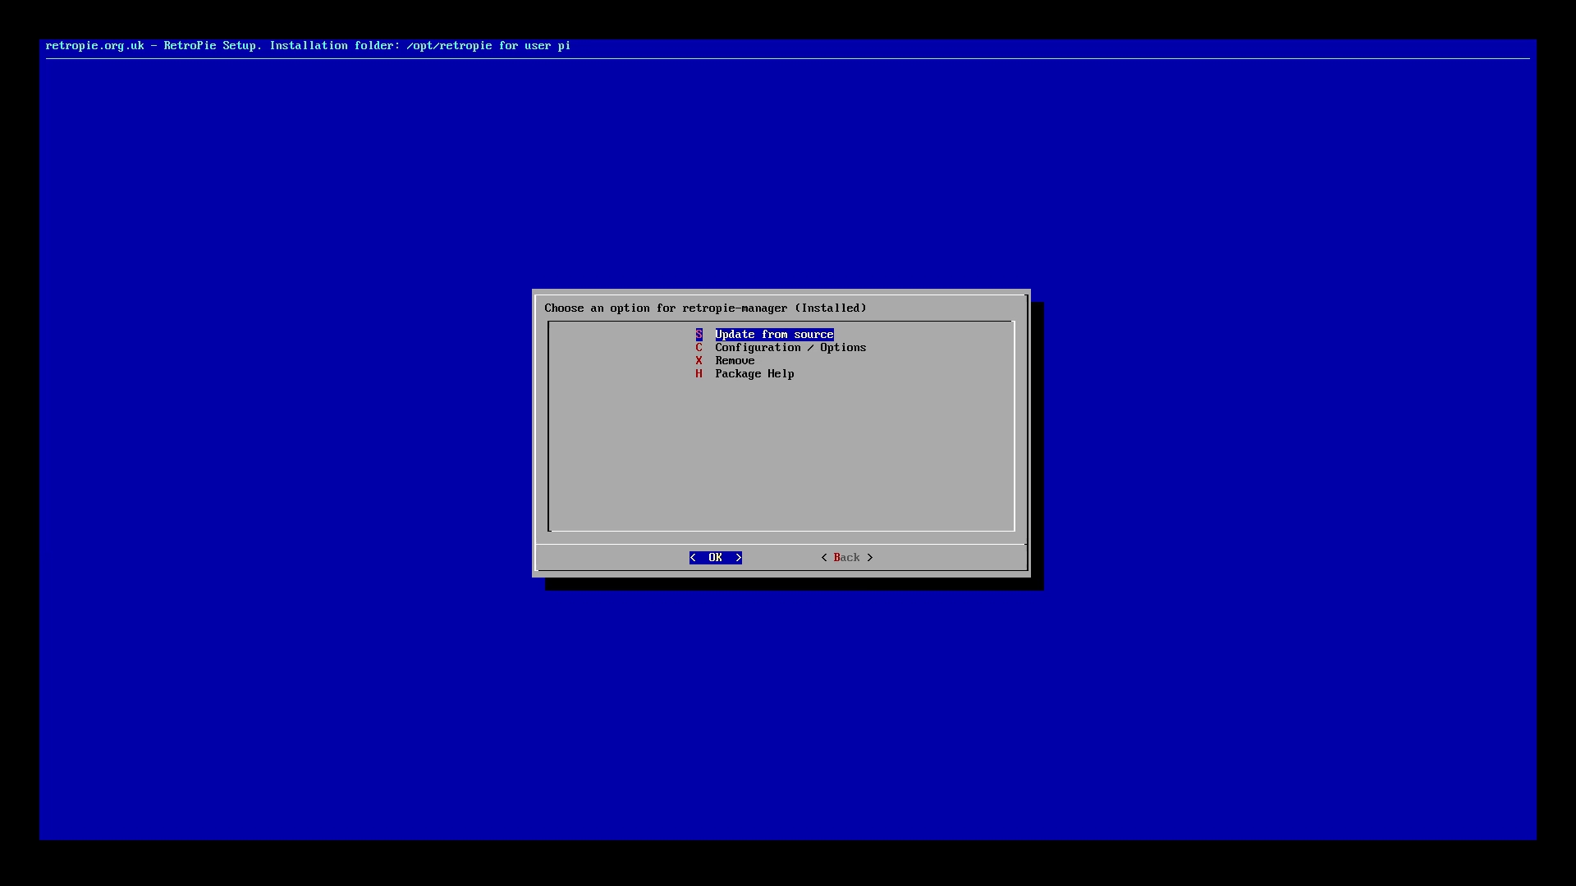
Step: Enable RetroPie-Manager on boot in the package's configuration options and acknowledge the message
key(Down)
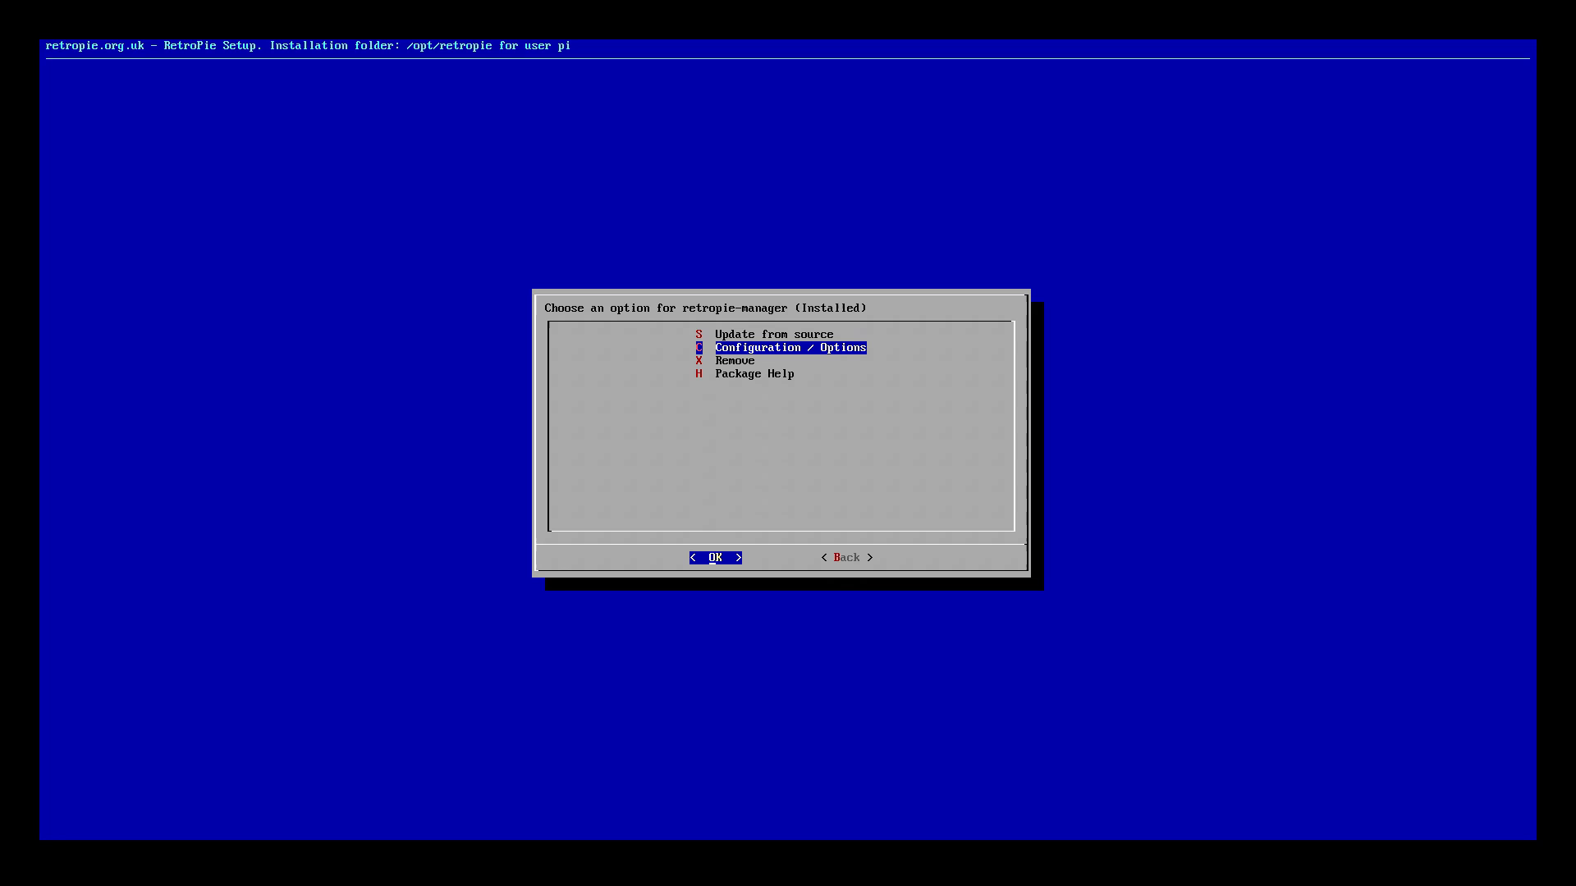
key(Return)
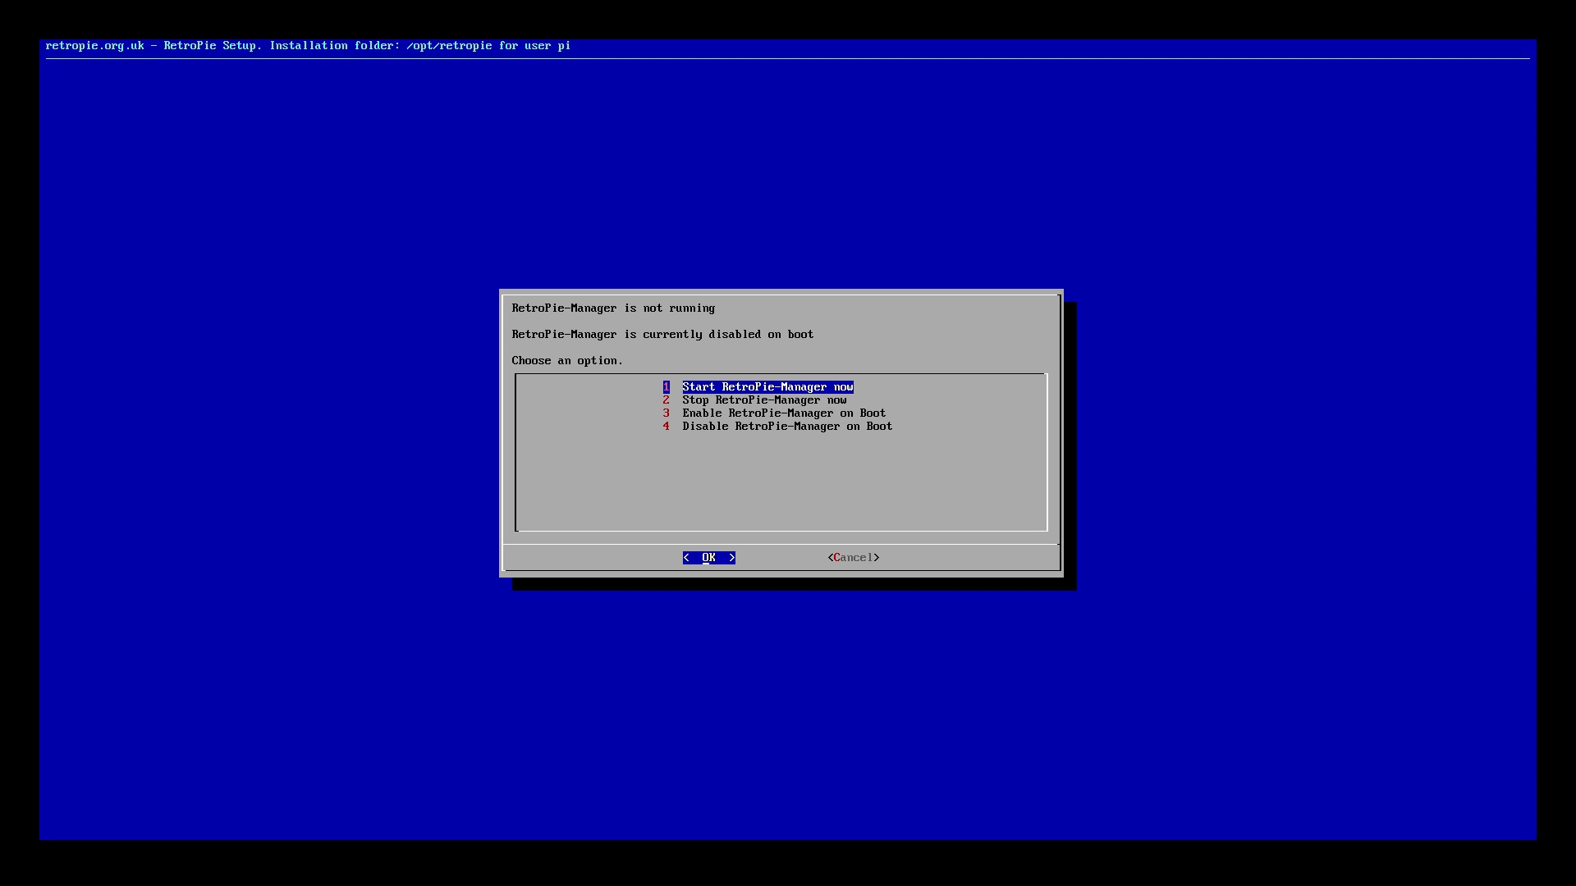
key(Down)
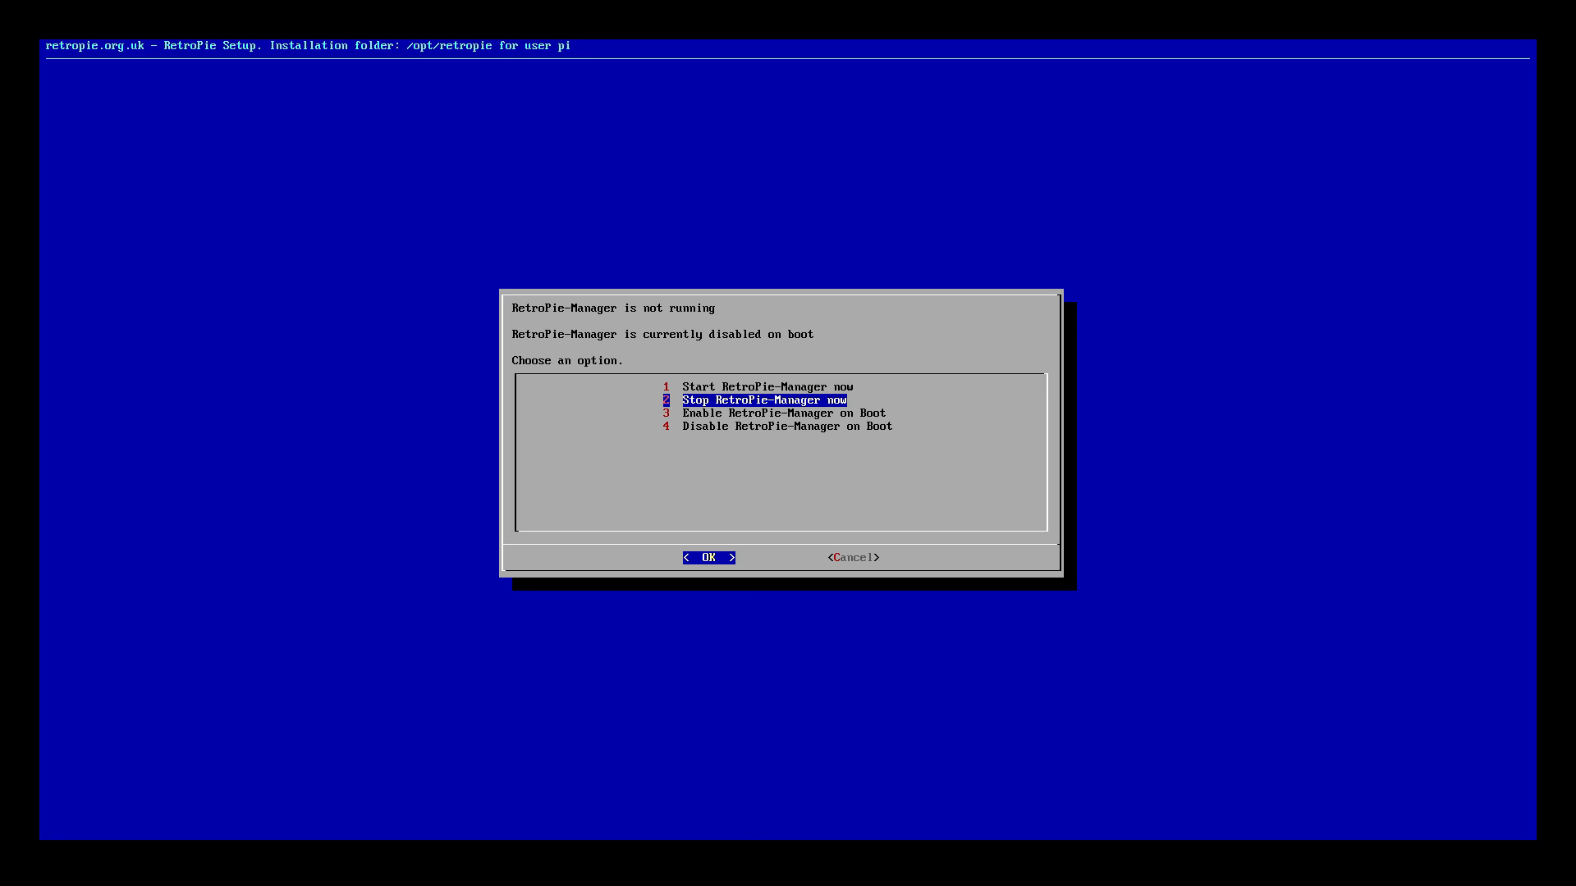
key(Down)
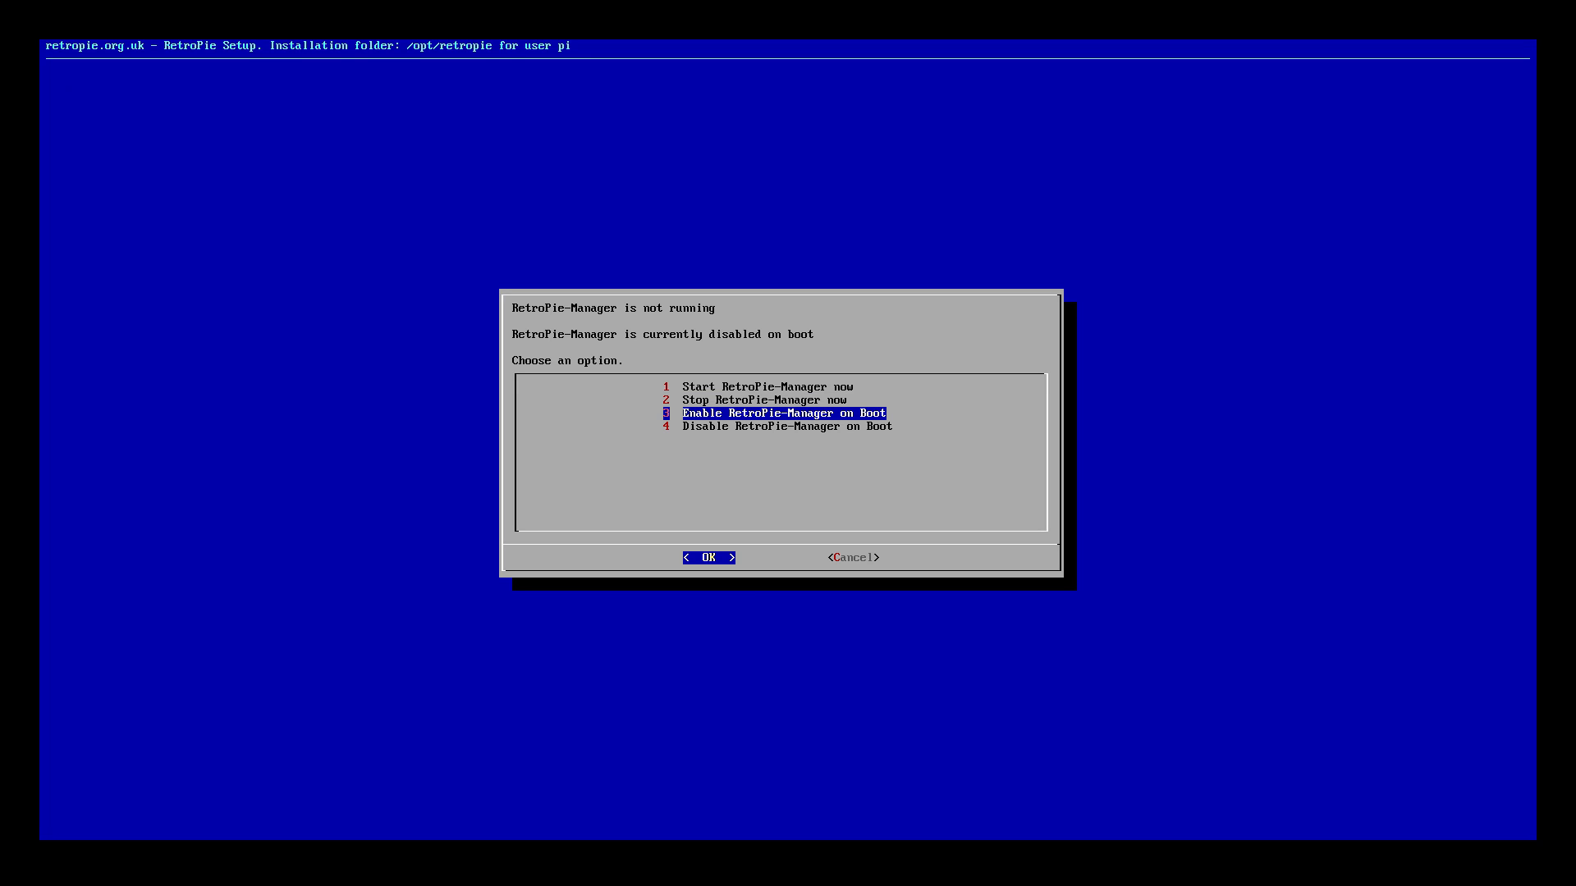
key(Return)
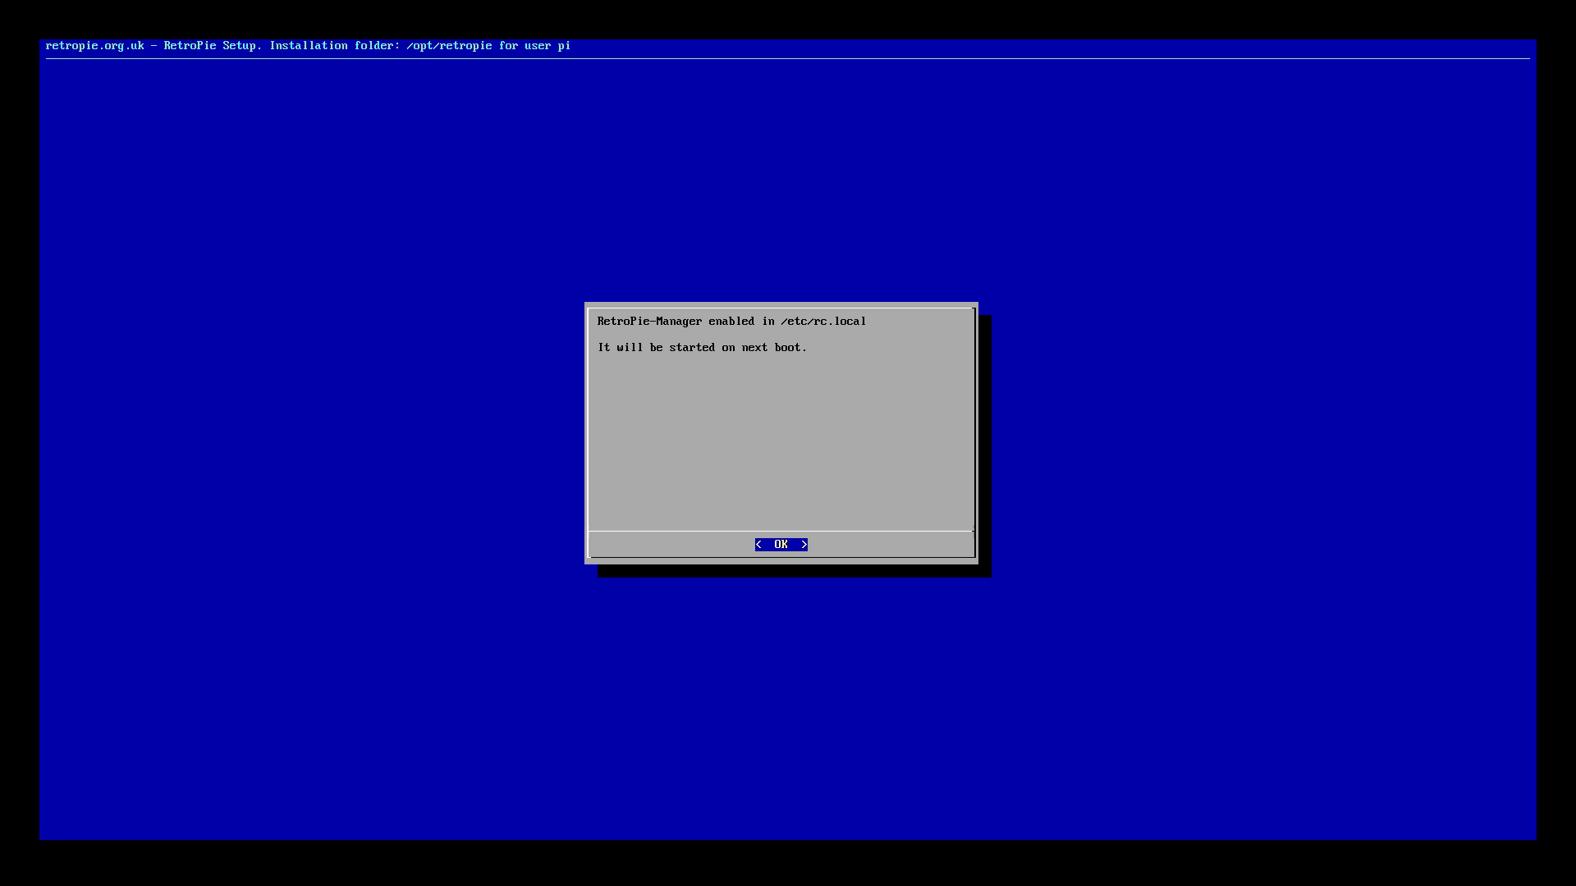
key(Return)
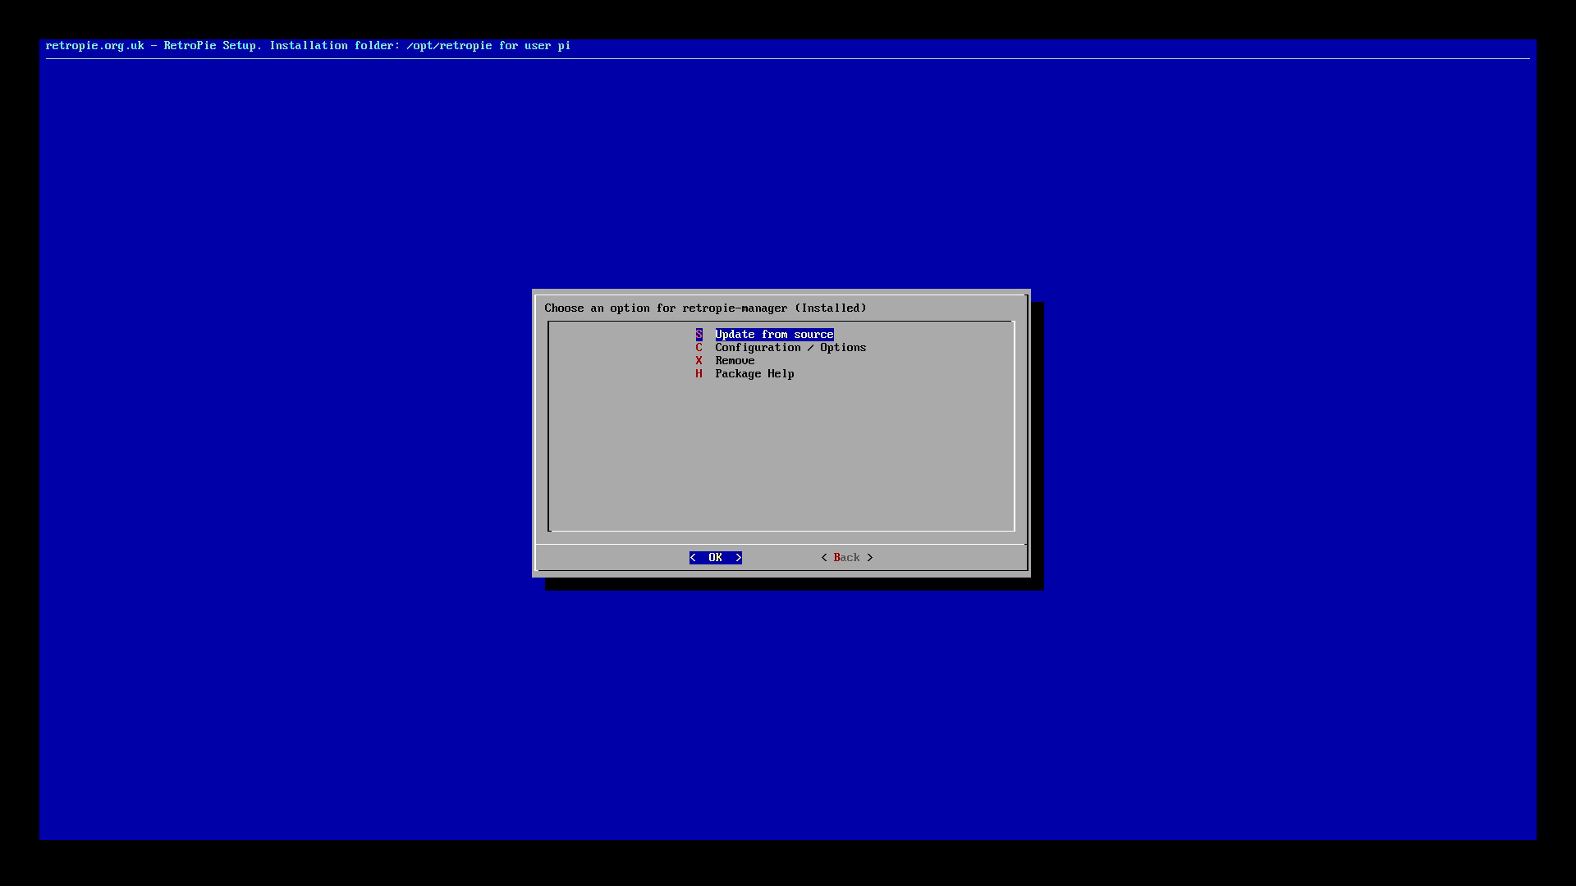
Step: Back out of the retropie-manager, experimental and package management menus to the main RetroPie-Setup menu
key(Right)
key(Return)
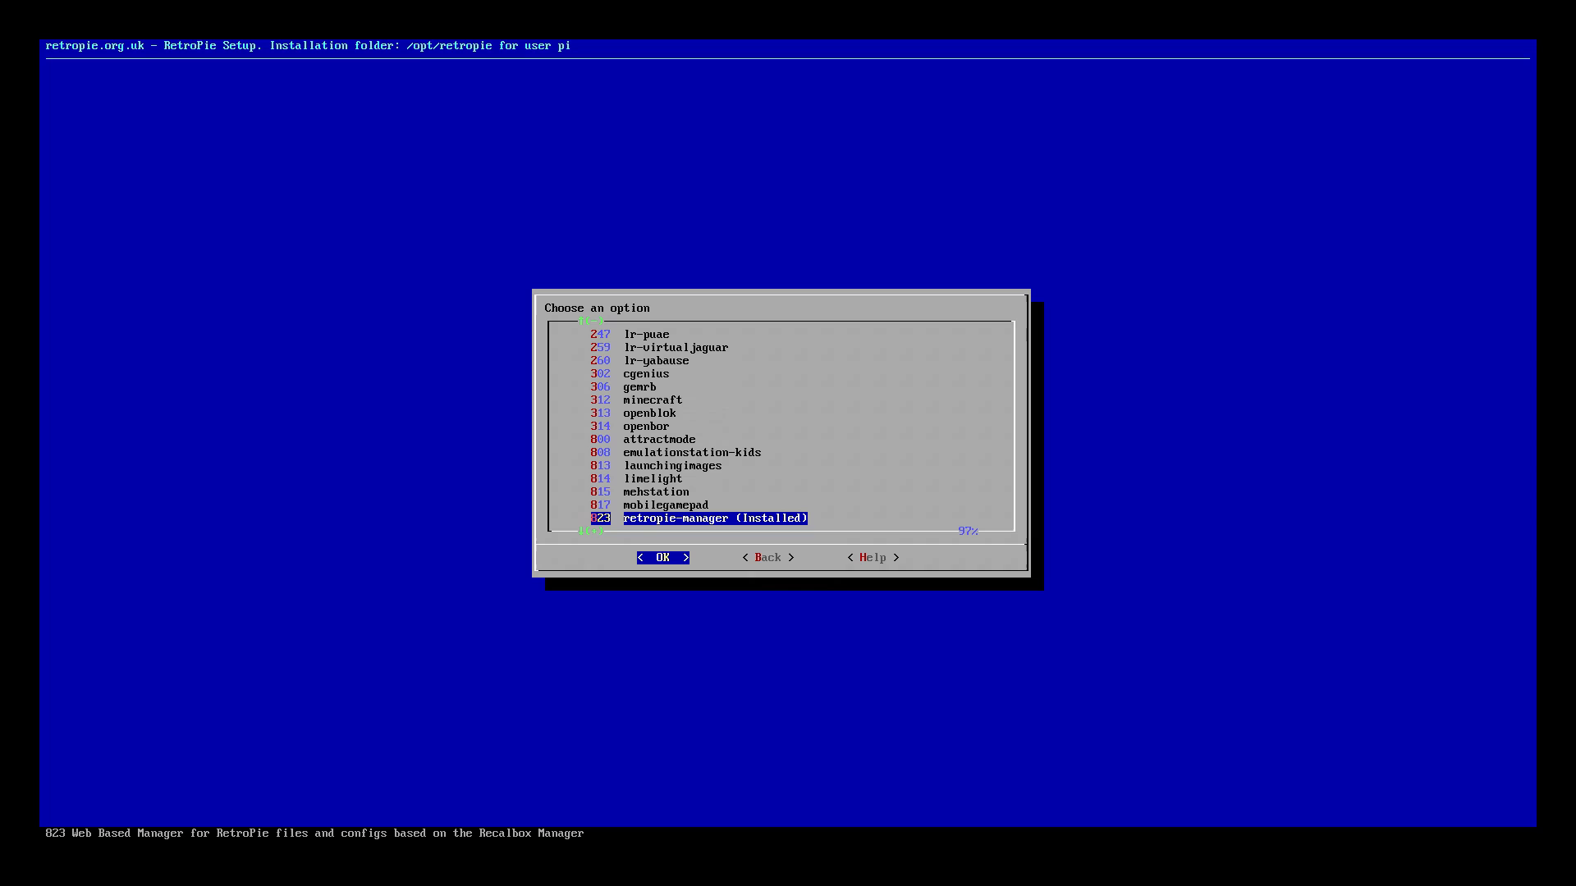
key(Right)
key(Return)
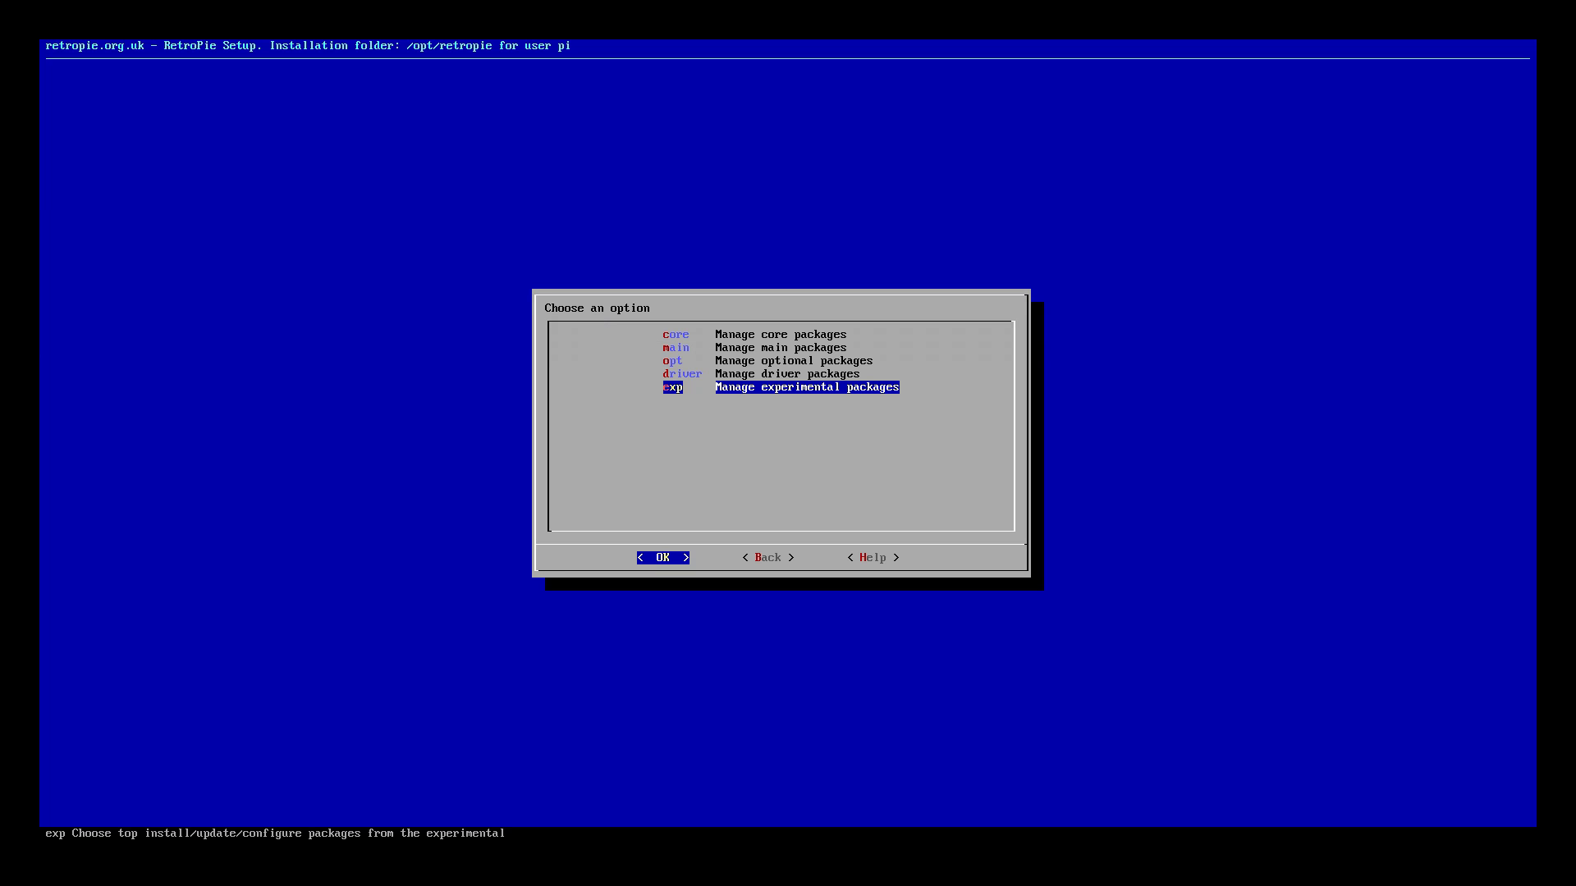
key(Right)
key(Return)
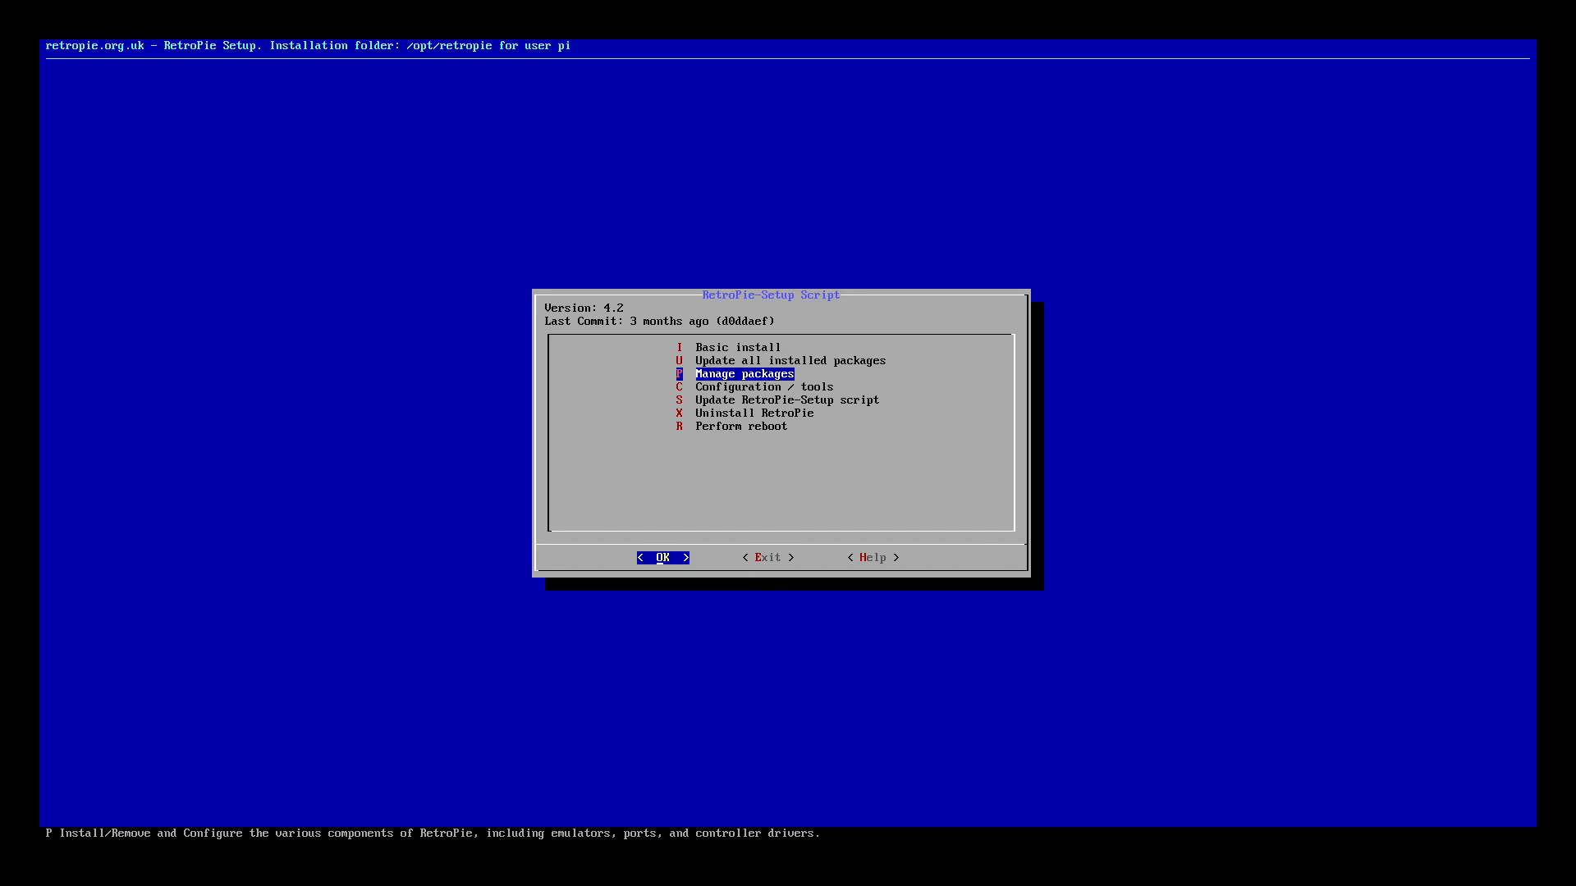
key(Right)
key(Down)
key(Down)
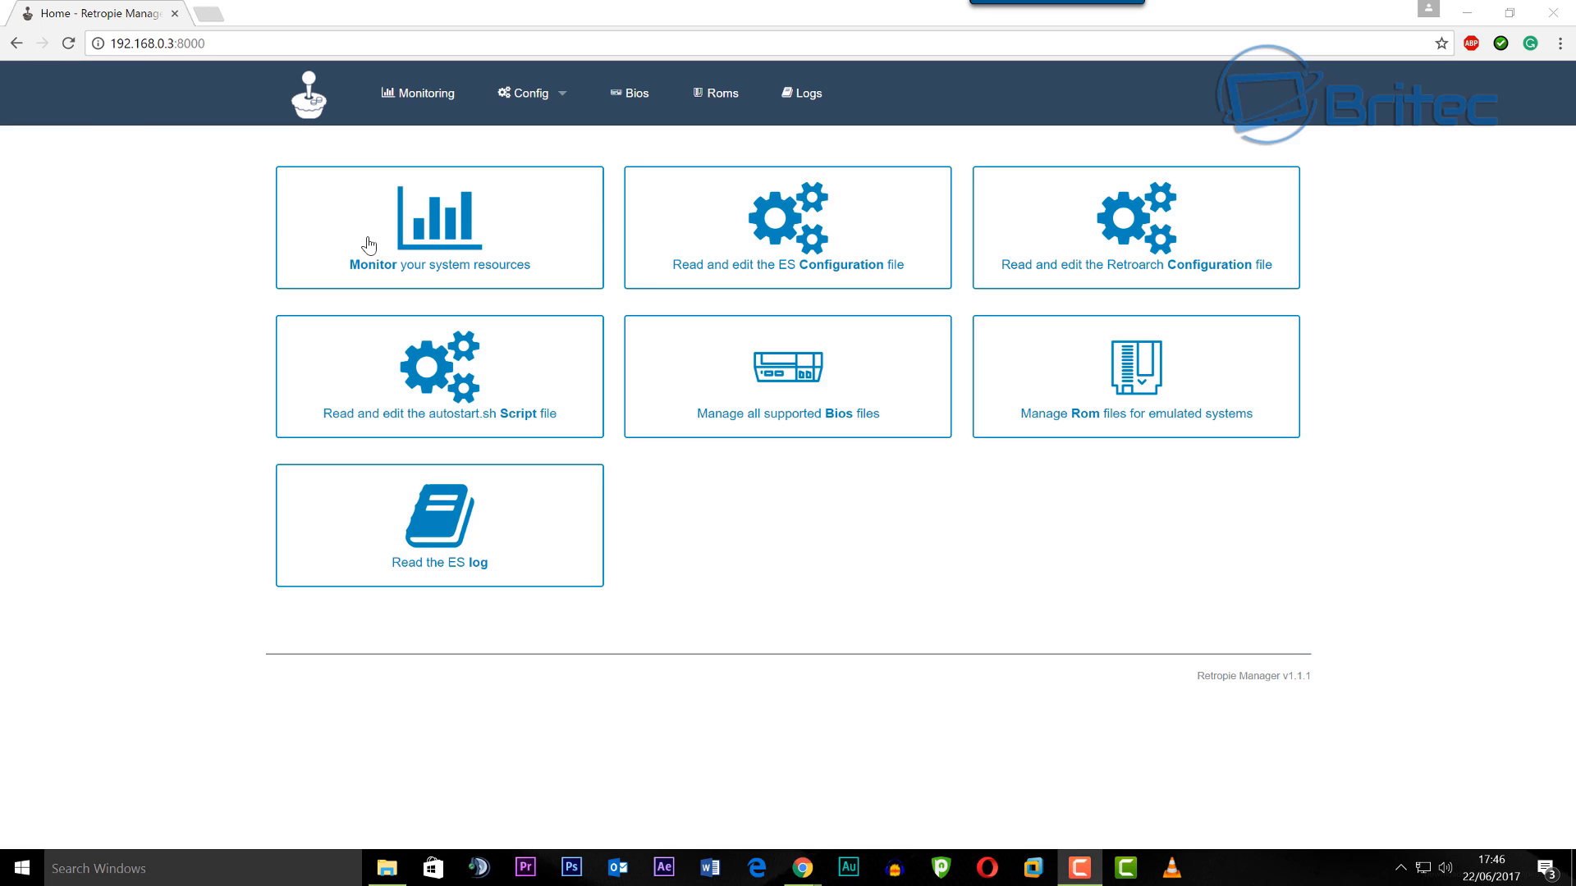
Step: Switch to Retropie Manager in the browser, view the system resource monitoring, and browse the ROM folders by system
click(459, 247)
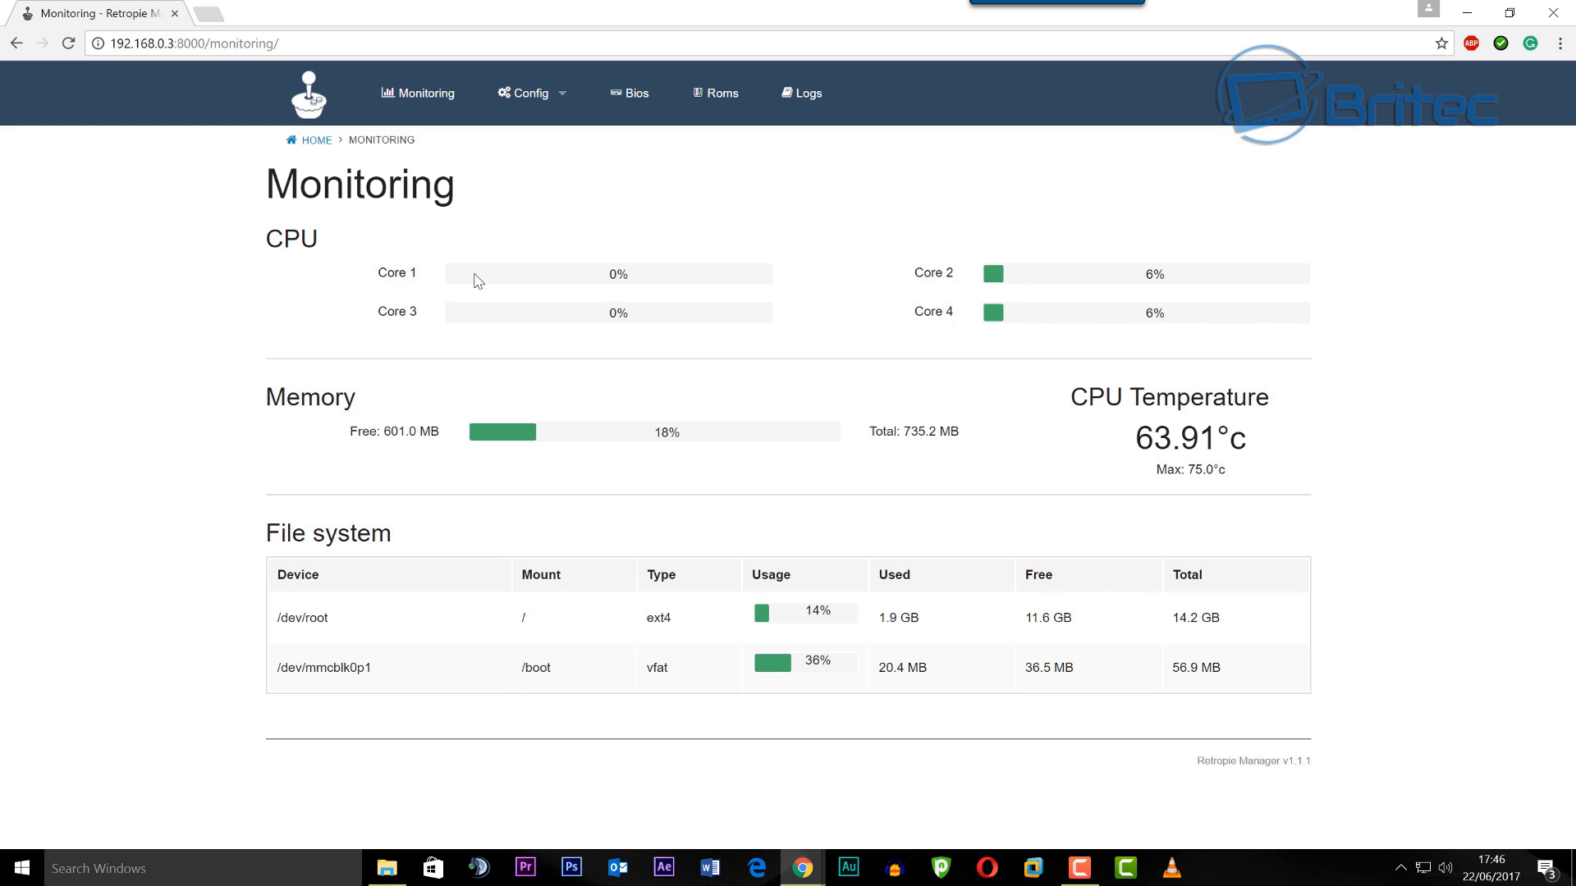
click(711, 96)
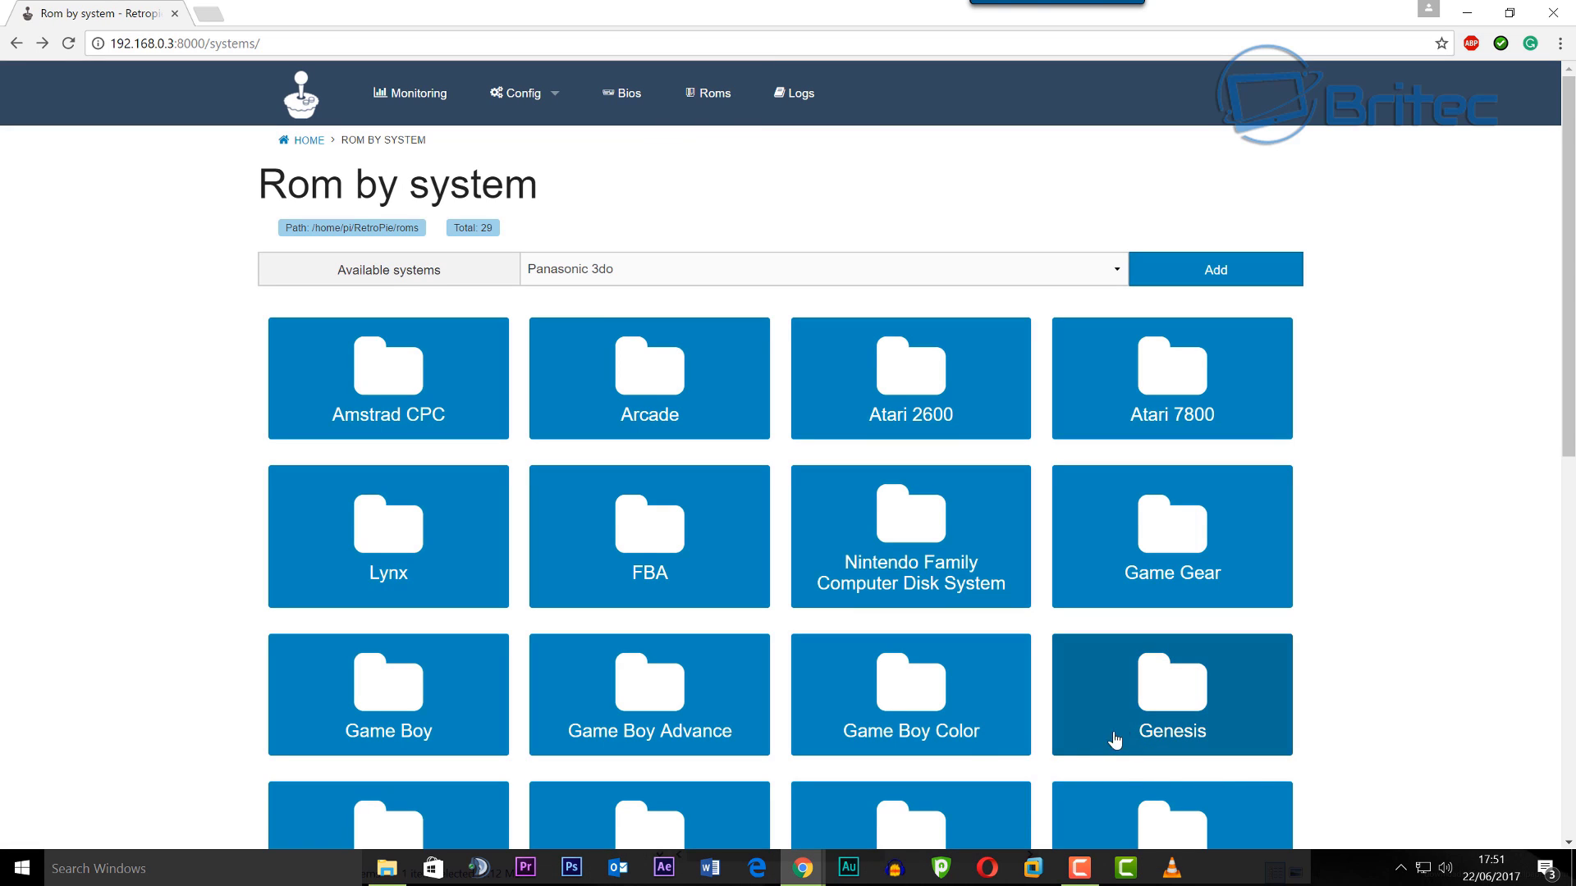
scroll(907, 704, down, 5)
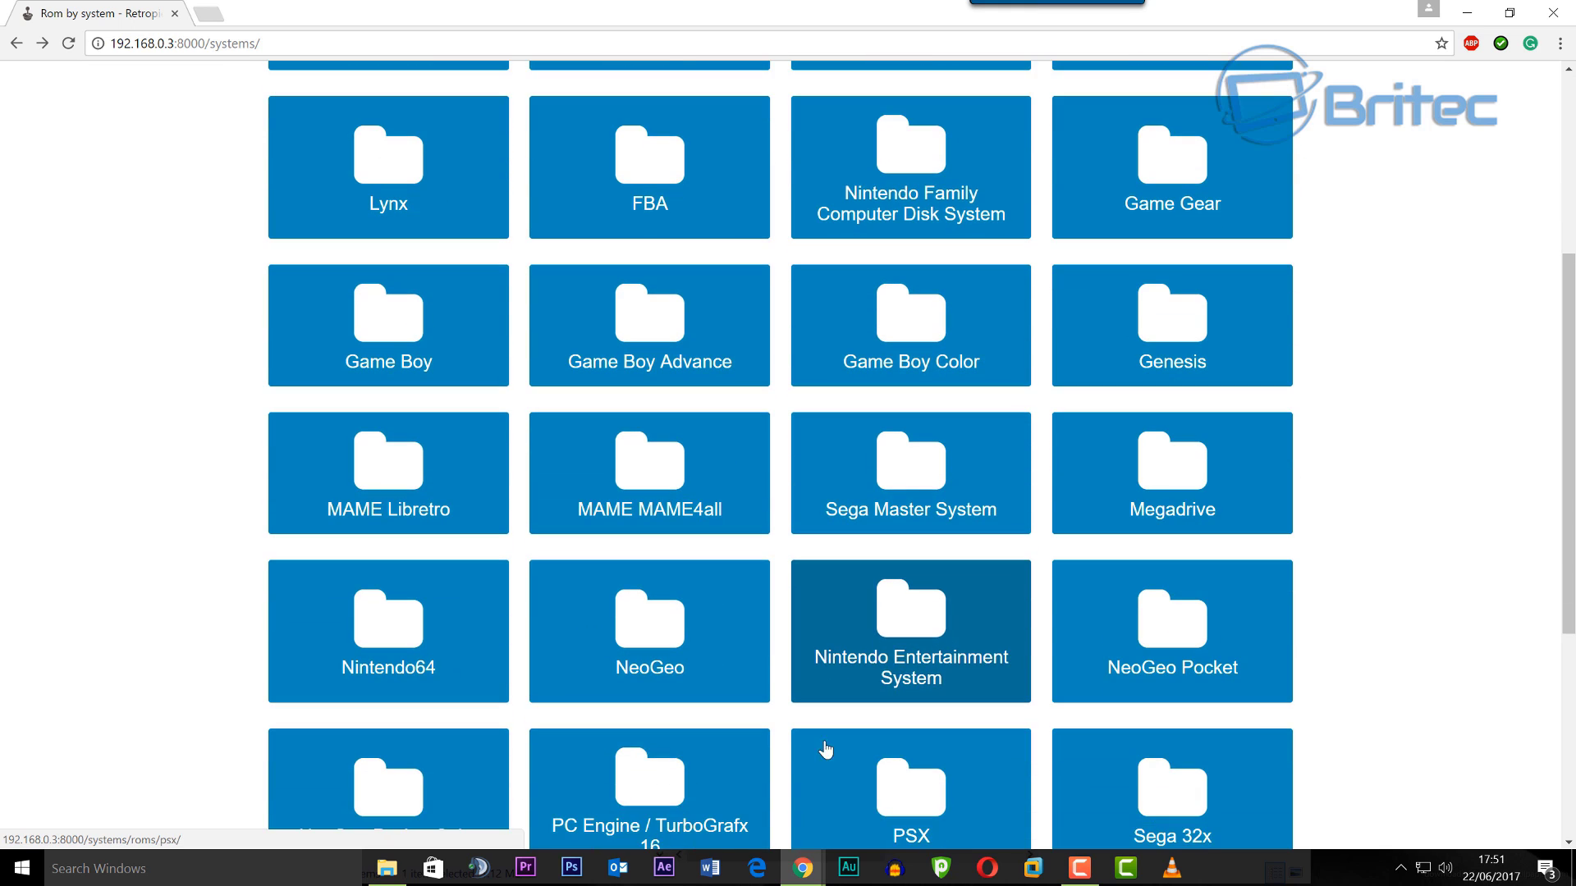
scroll(727, 773, down, 3)
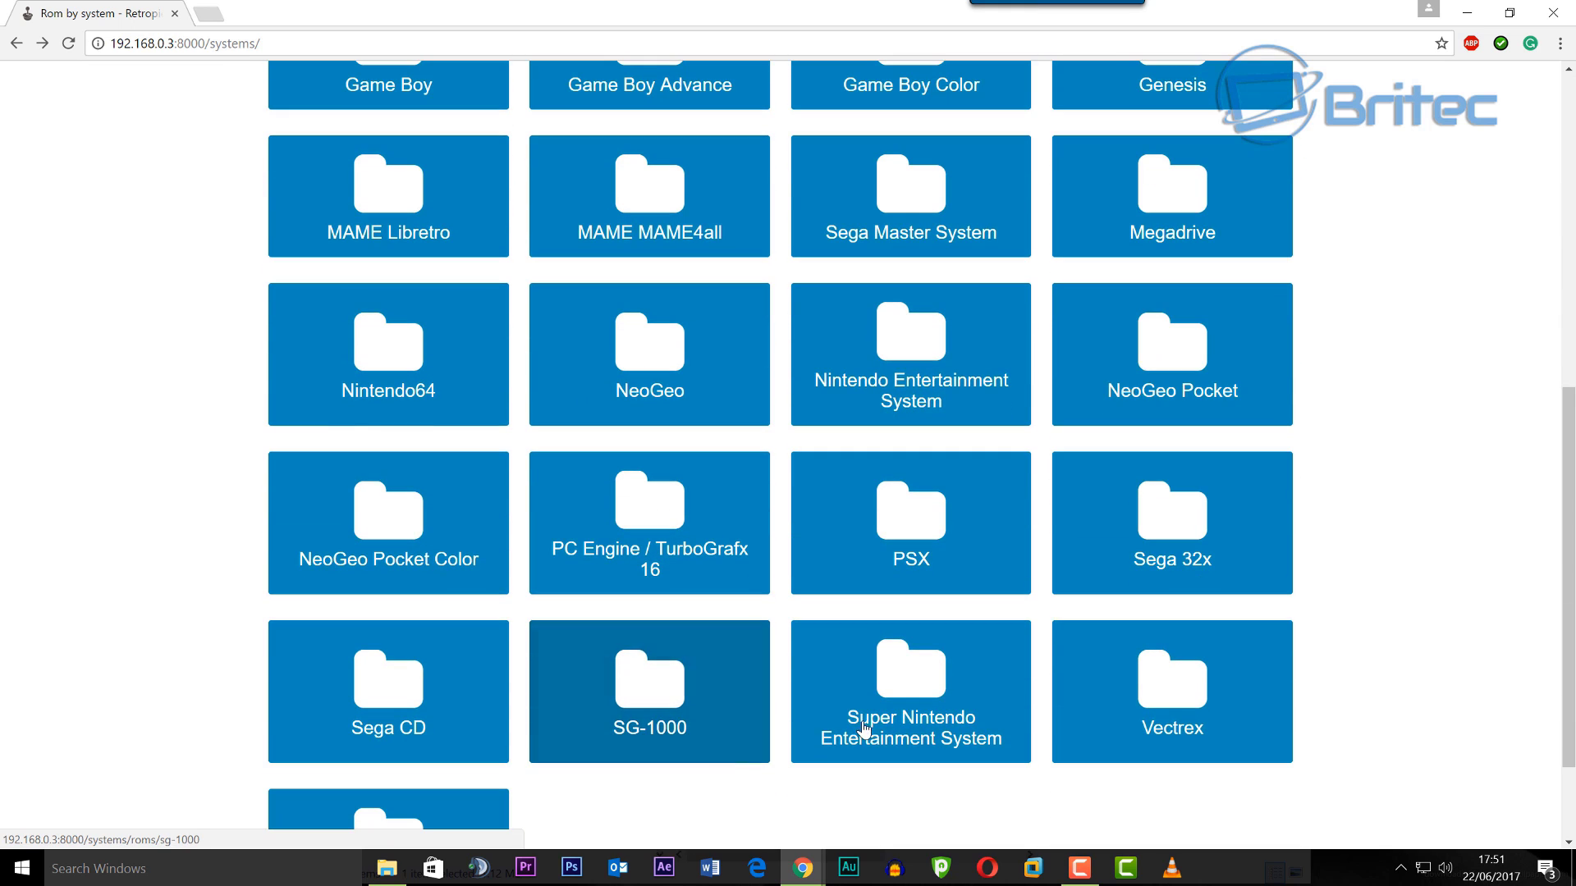
Step: Open the Super Nintendo Entertainment System ROM page and upload Super Bomberman 5 Gold Cartridge (J) [!].zip from the local Action folder
click(884, 716)
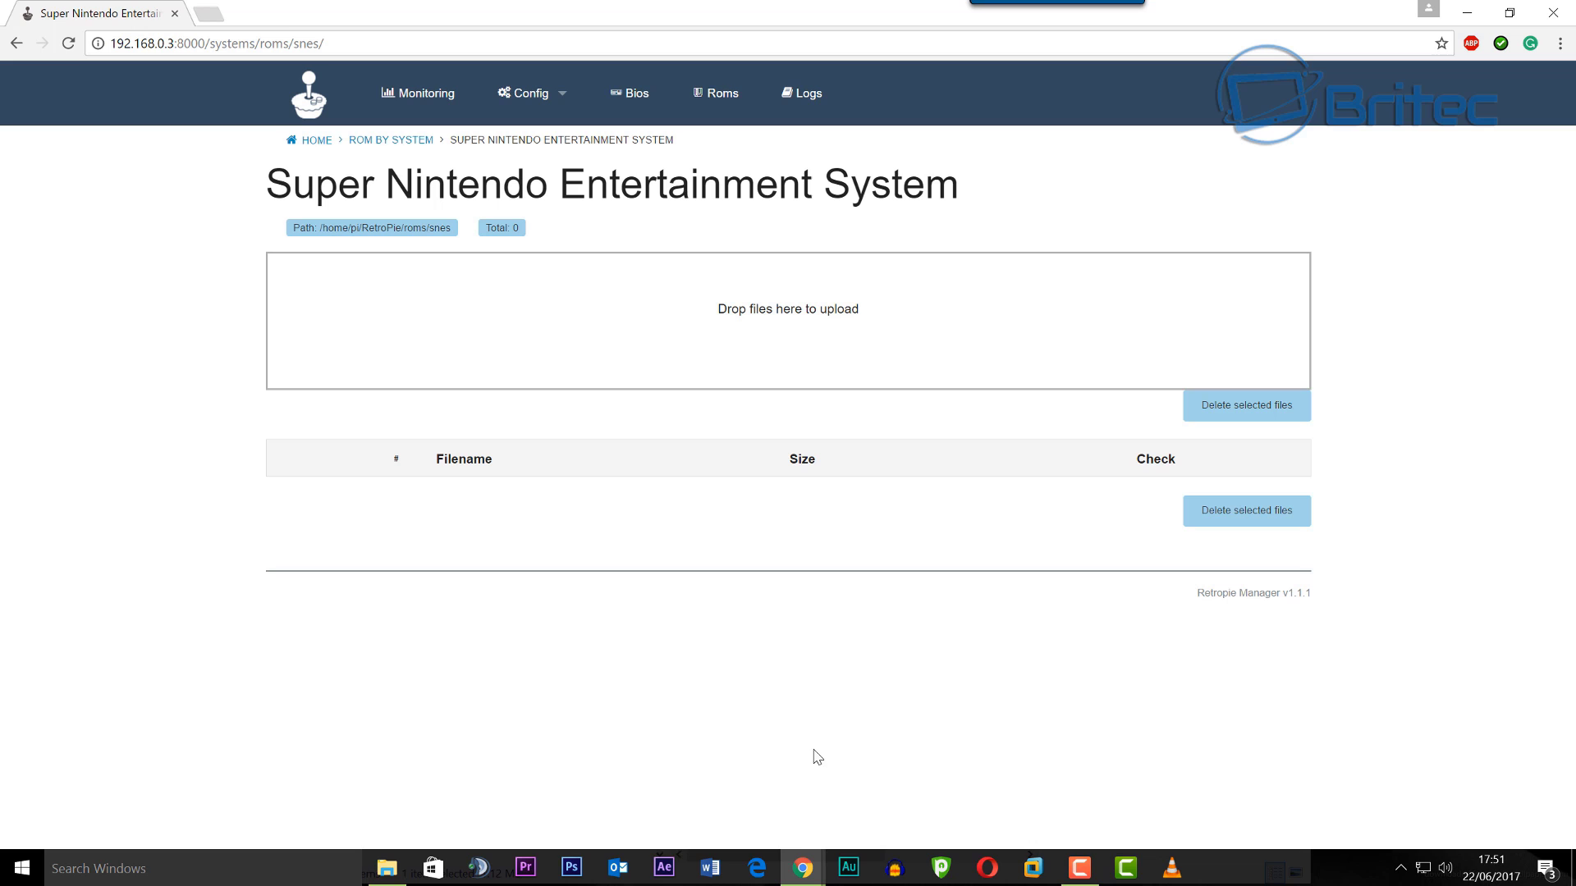
click(386, 867)
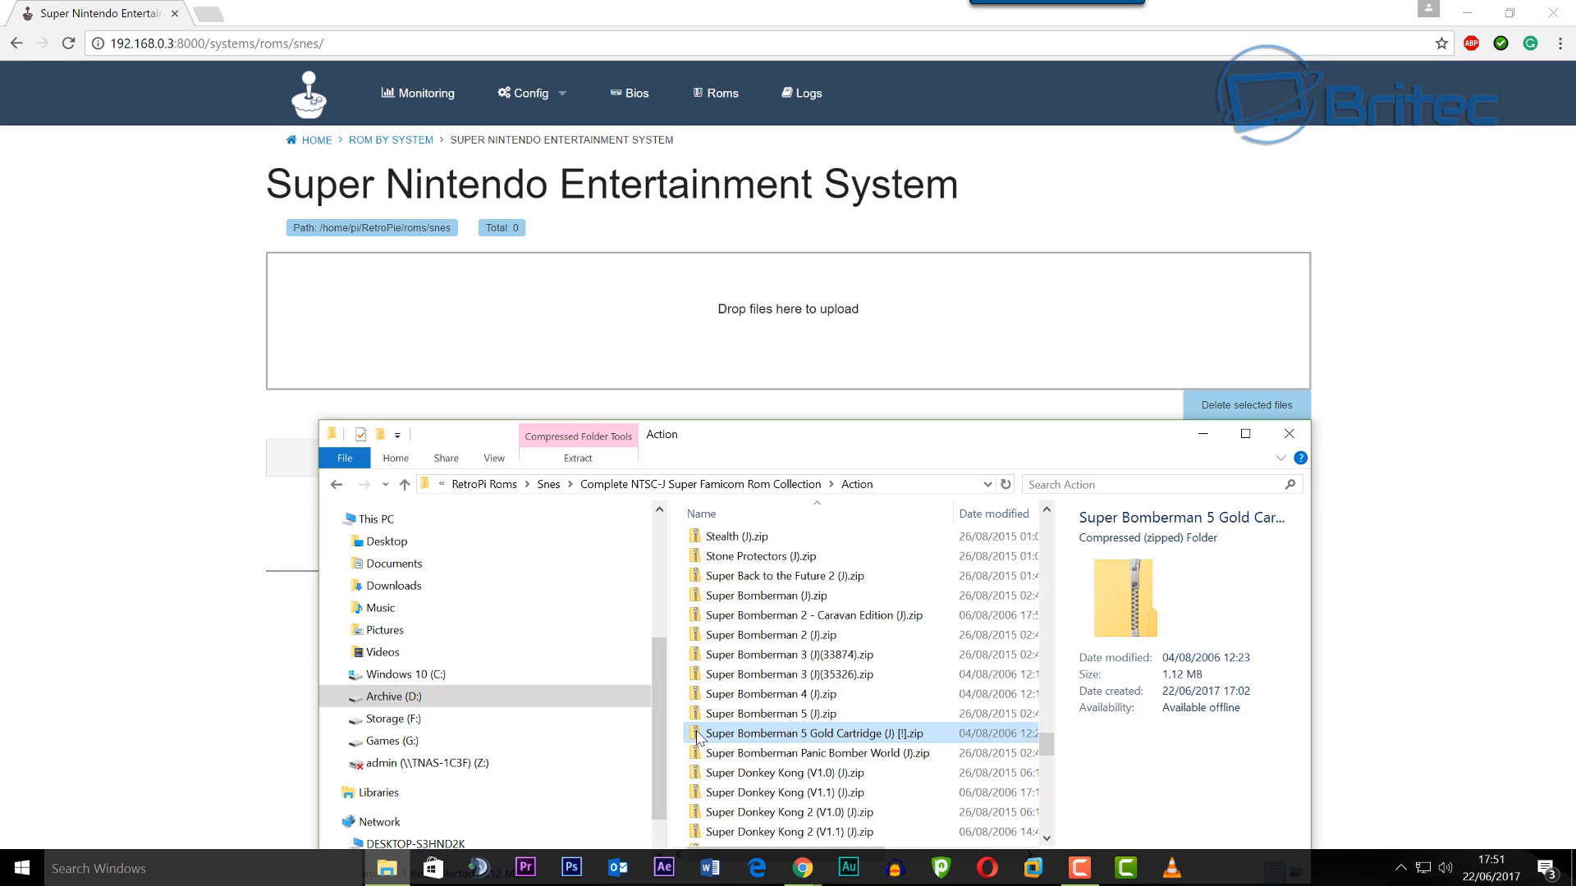
drag(713, 734, 700, 363)
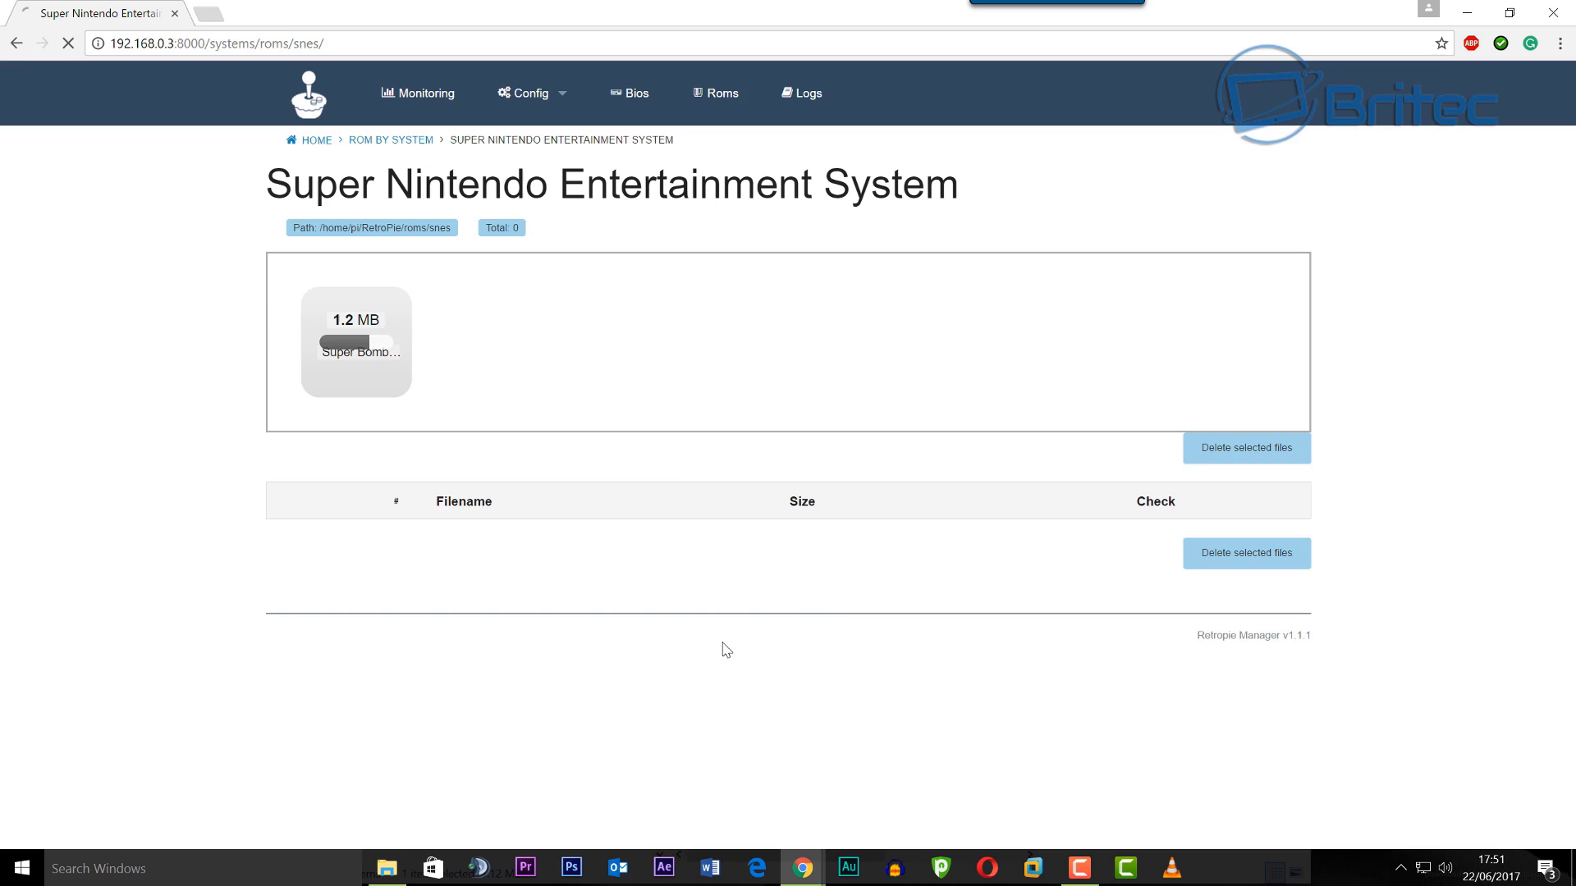
Step: Upload Super Donkey Kong 3 (V1.1) (J).zip from the Action folder to the Super Nintendo ROM page
click(405, 867)
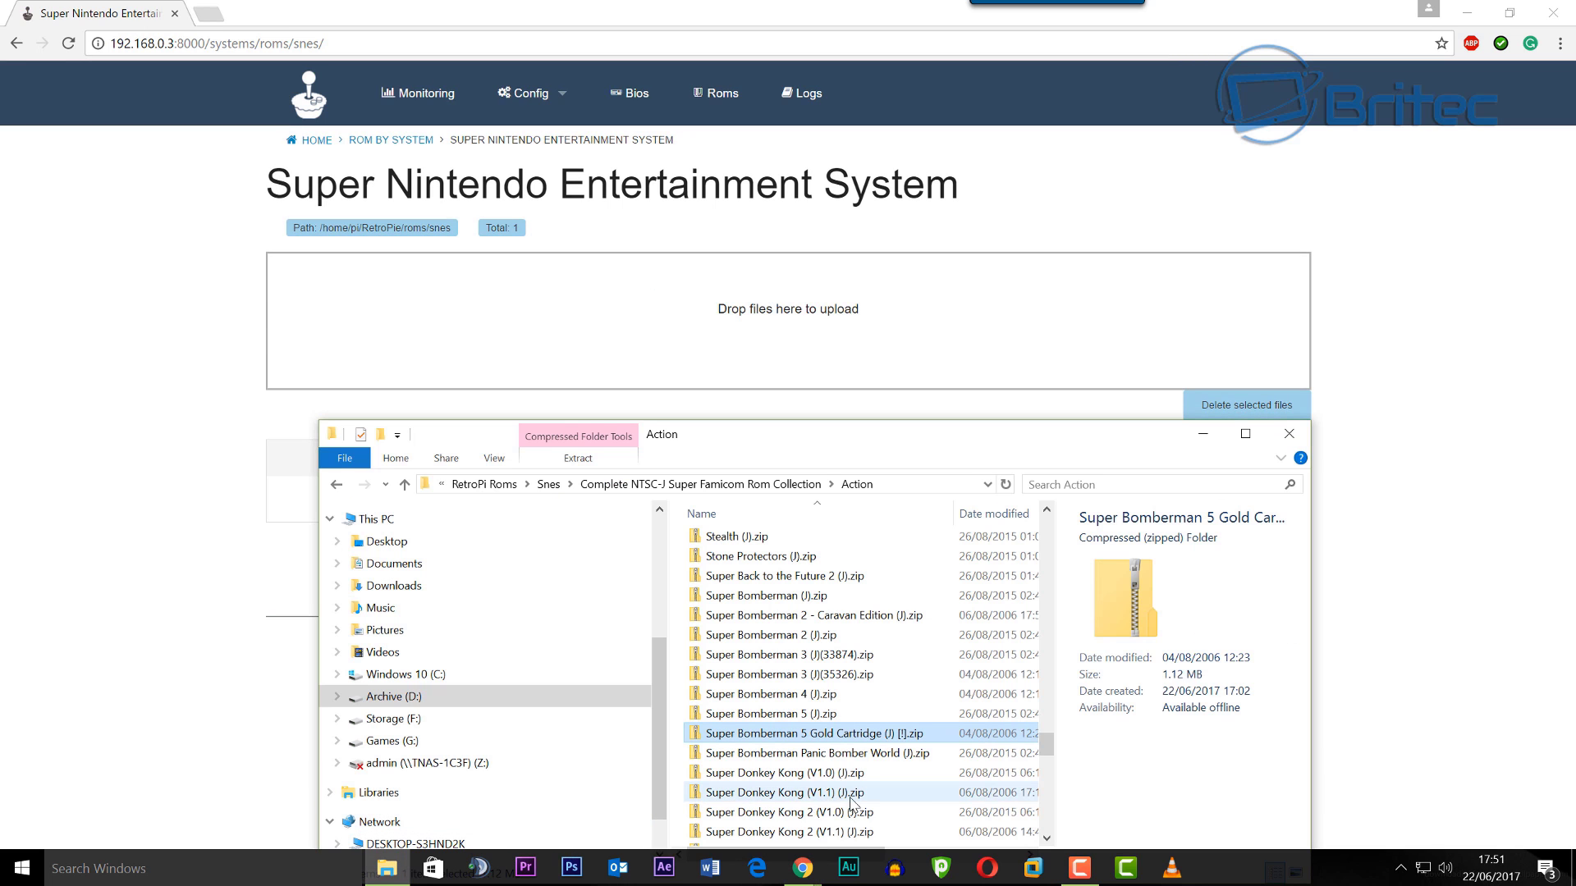
scroll(895, 829, down, 1)
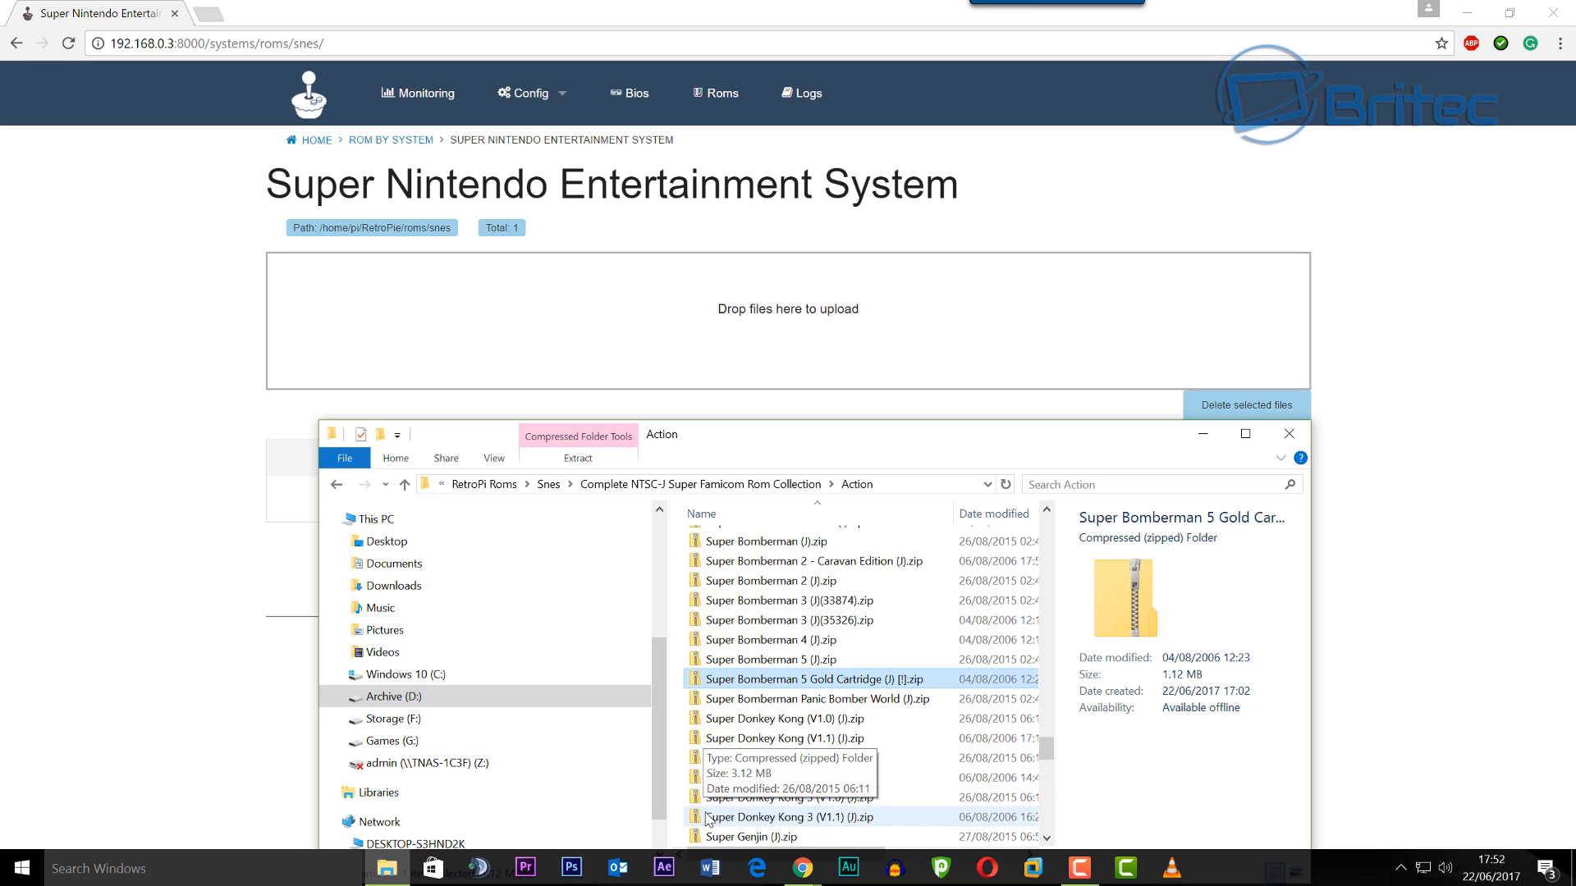
drag(707, 818, 667, 349)
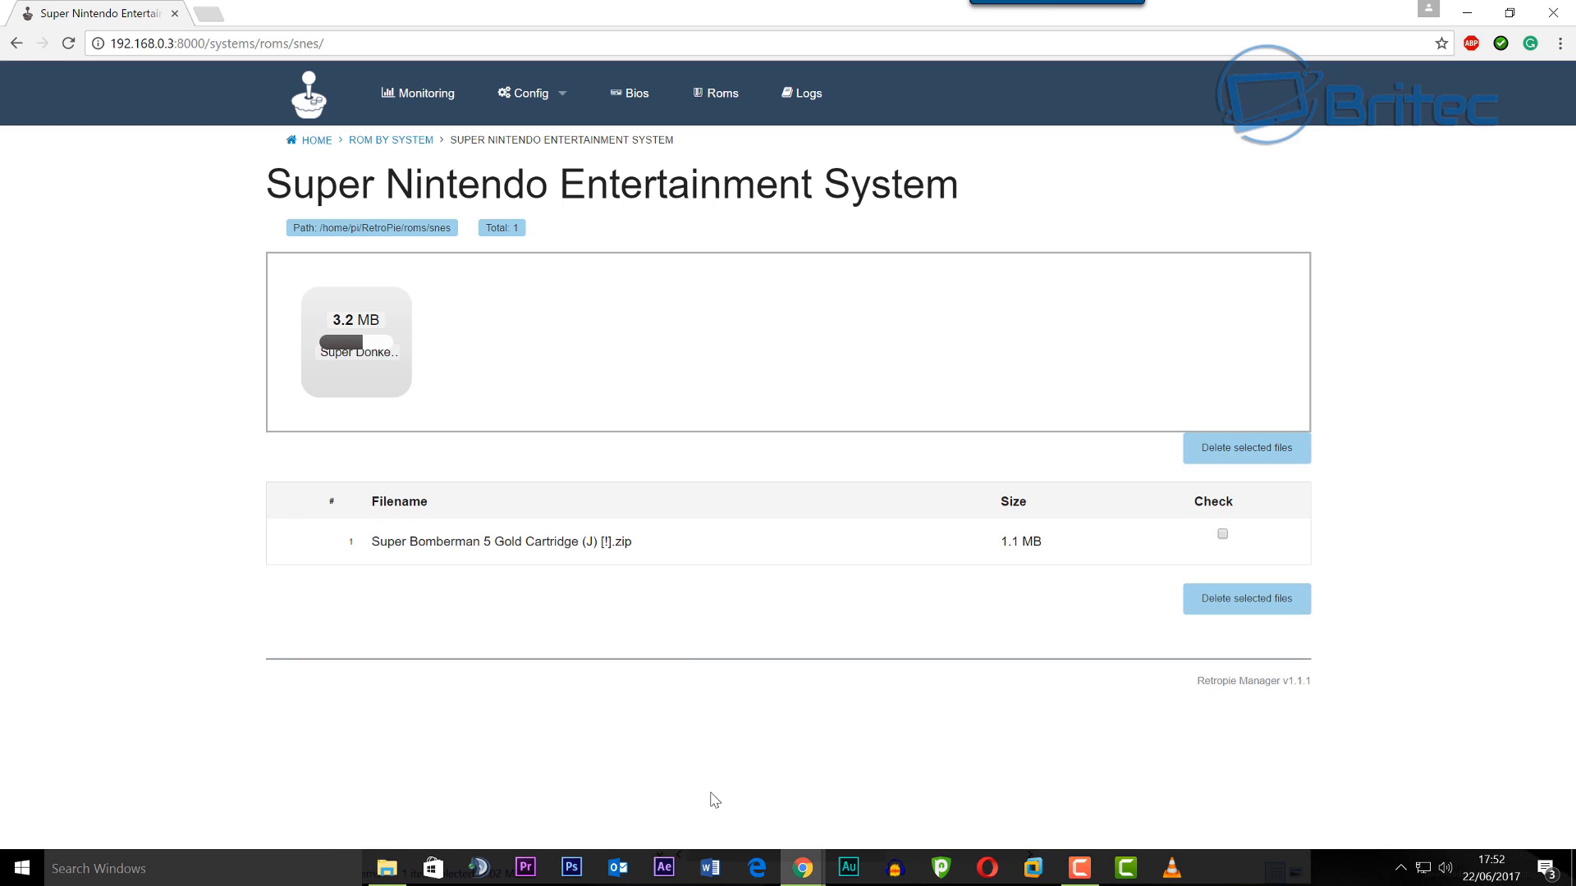
Step: Find Super Mario Collection (V1.1) (J).zip in the Action folder and upload it to the Super Nintendo ROM page
click(387, 869)
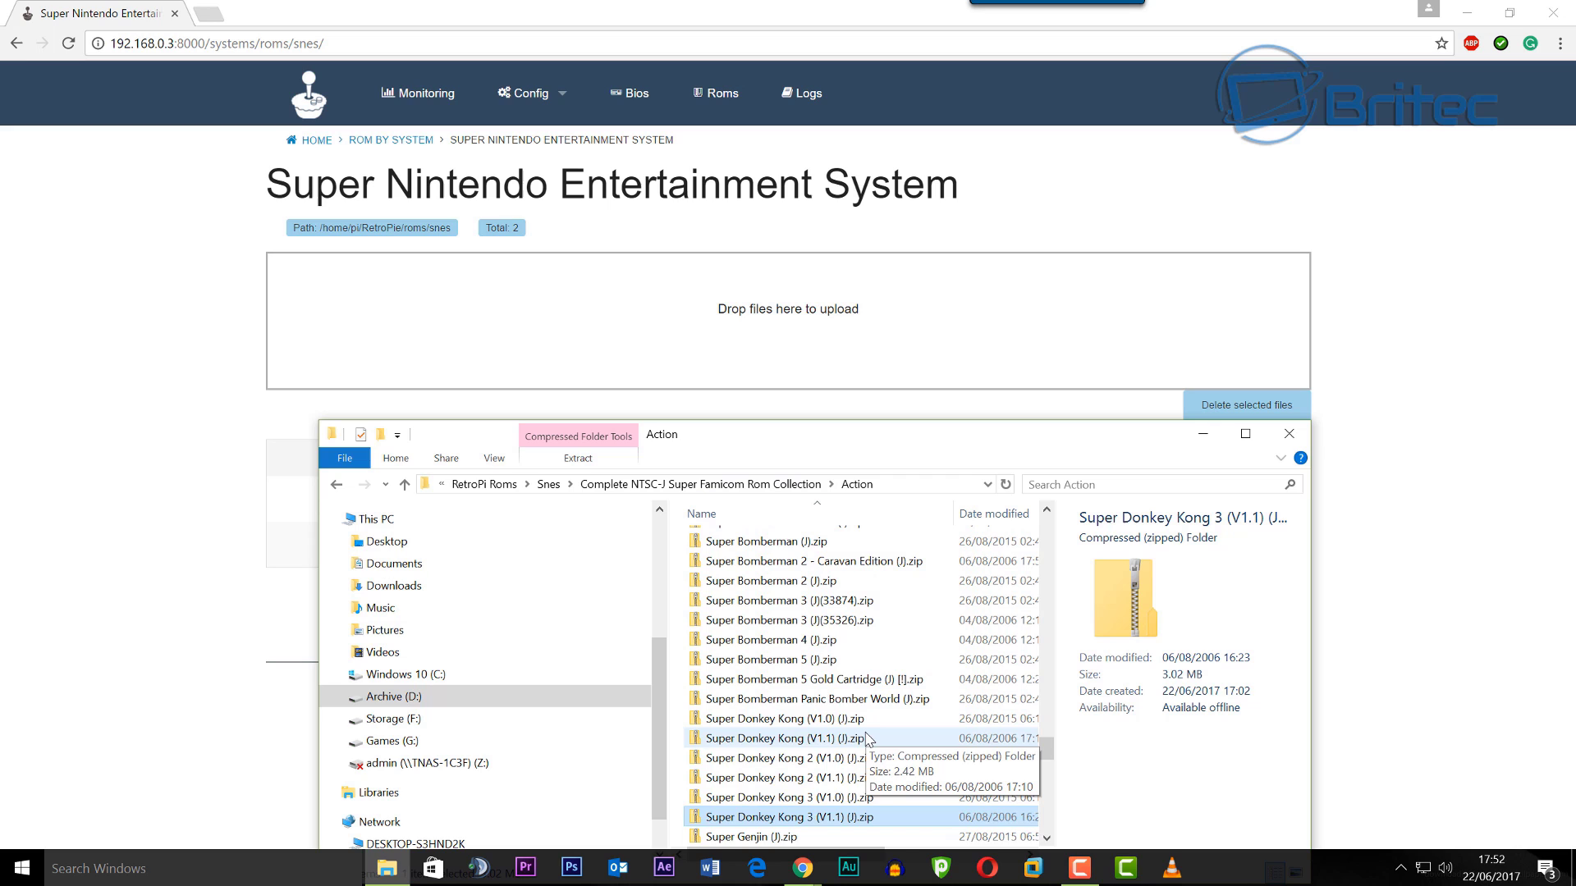
scroll(865, 738, down, 1)
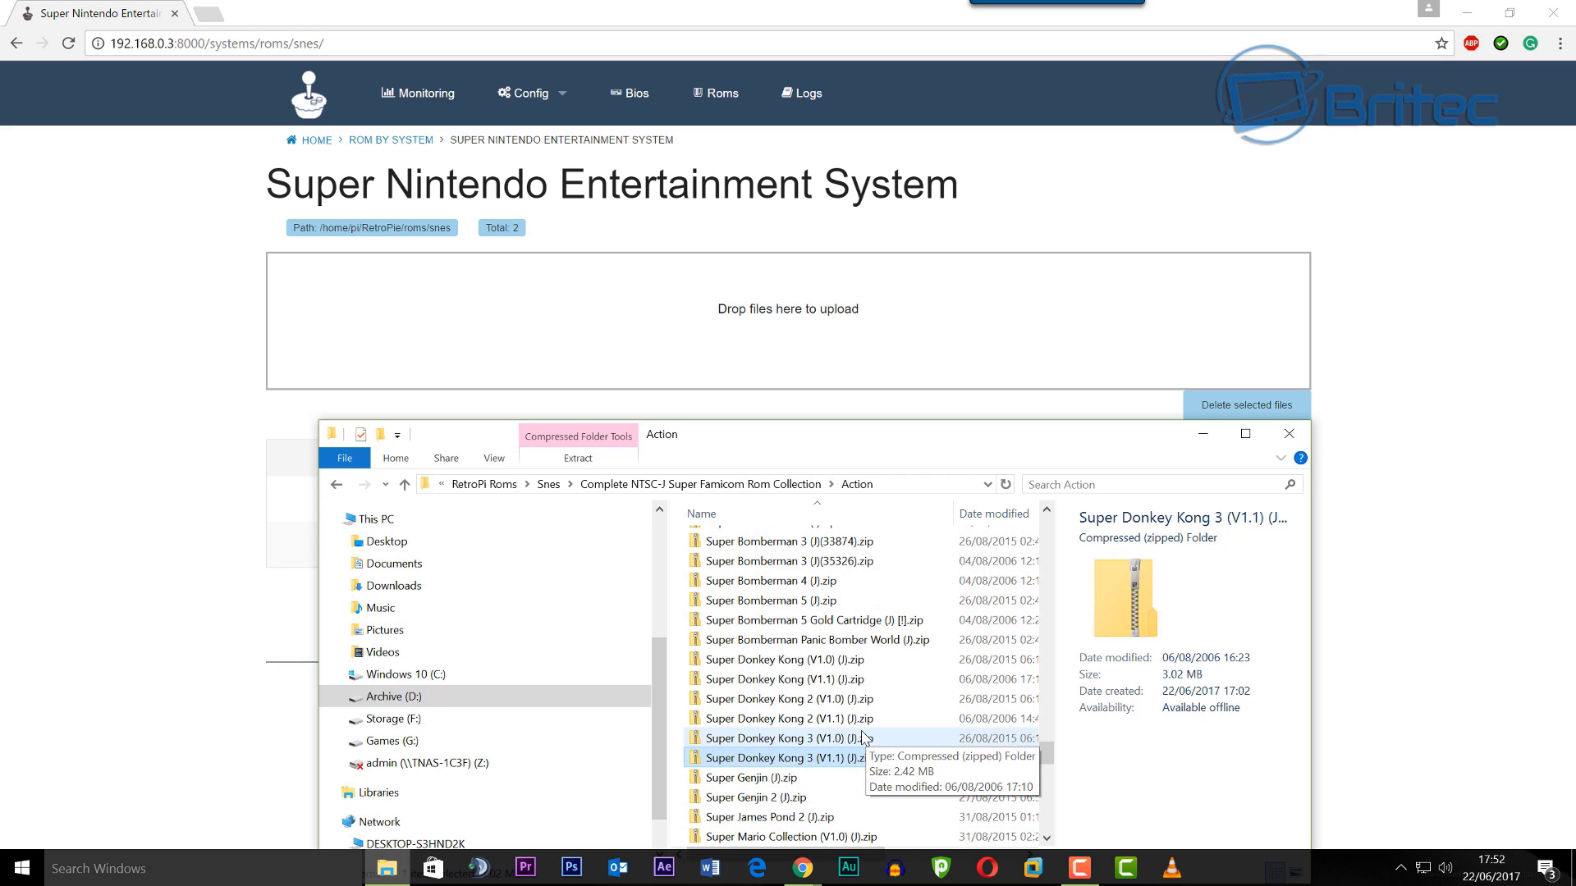
scroll(861, 737, down, 1)
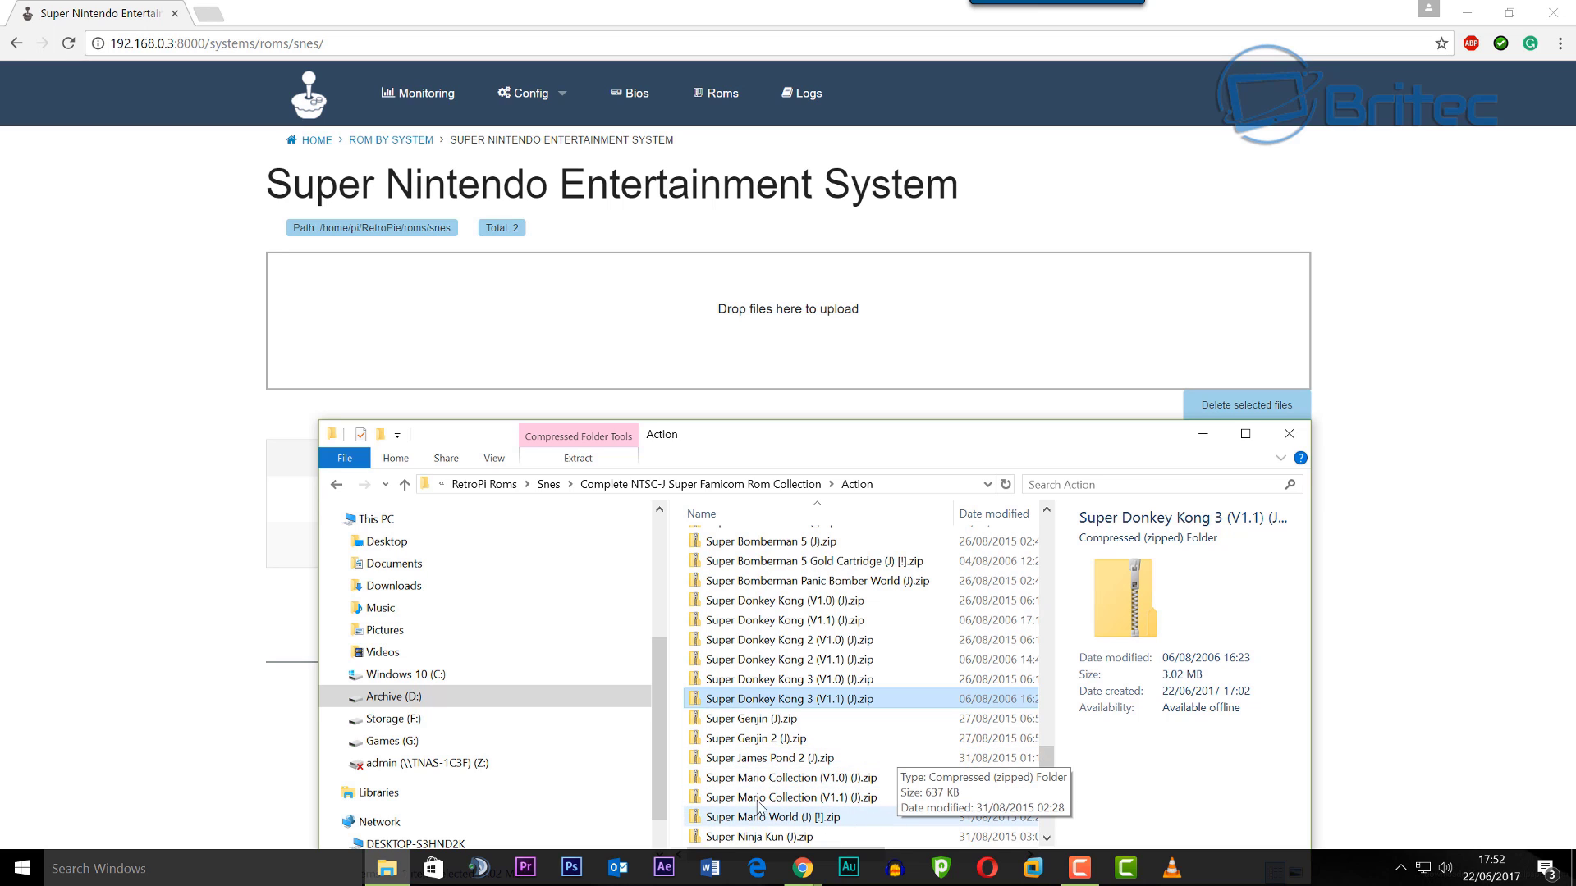
drag(698, 798, 702, 311)
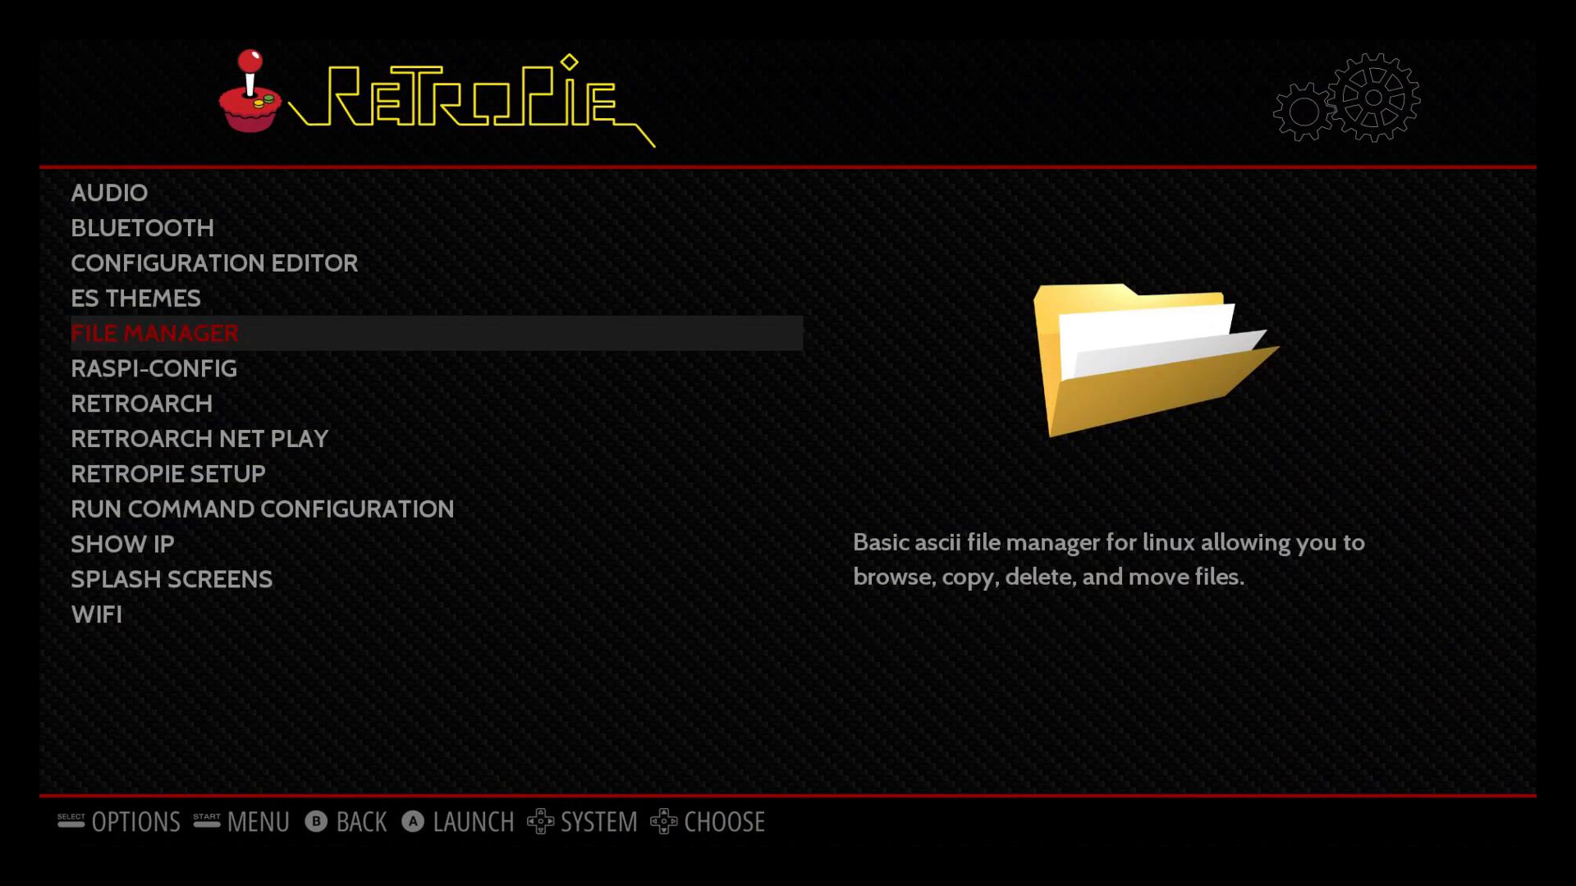
Step: Switch to EmulationStation on the Raspberry Pi and restart it from the main menu's quit options
key(Up)
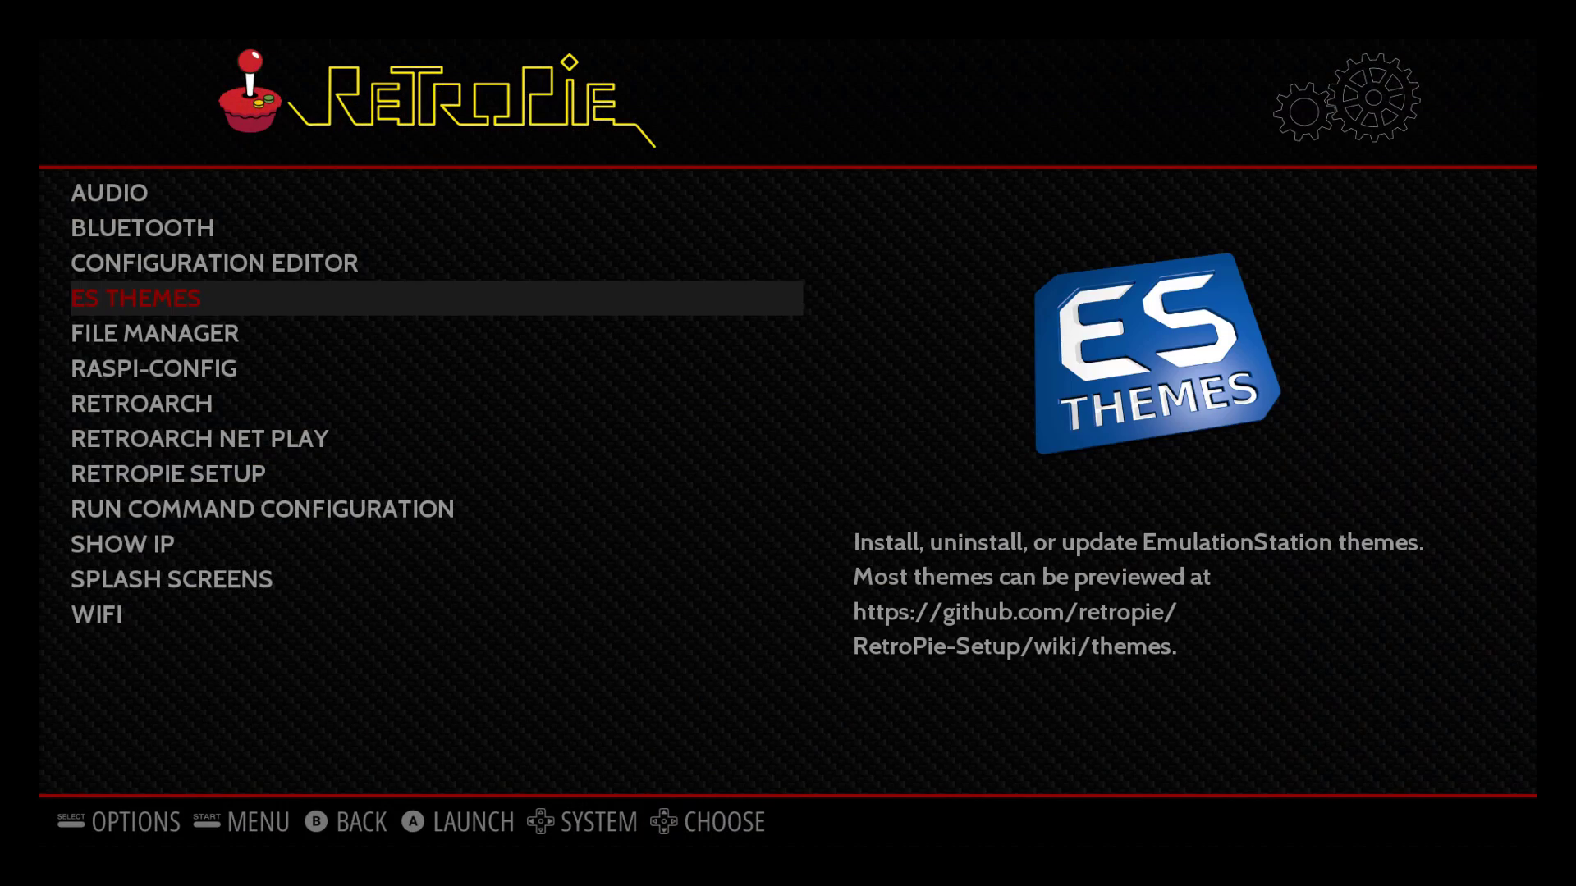
key(Return)
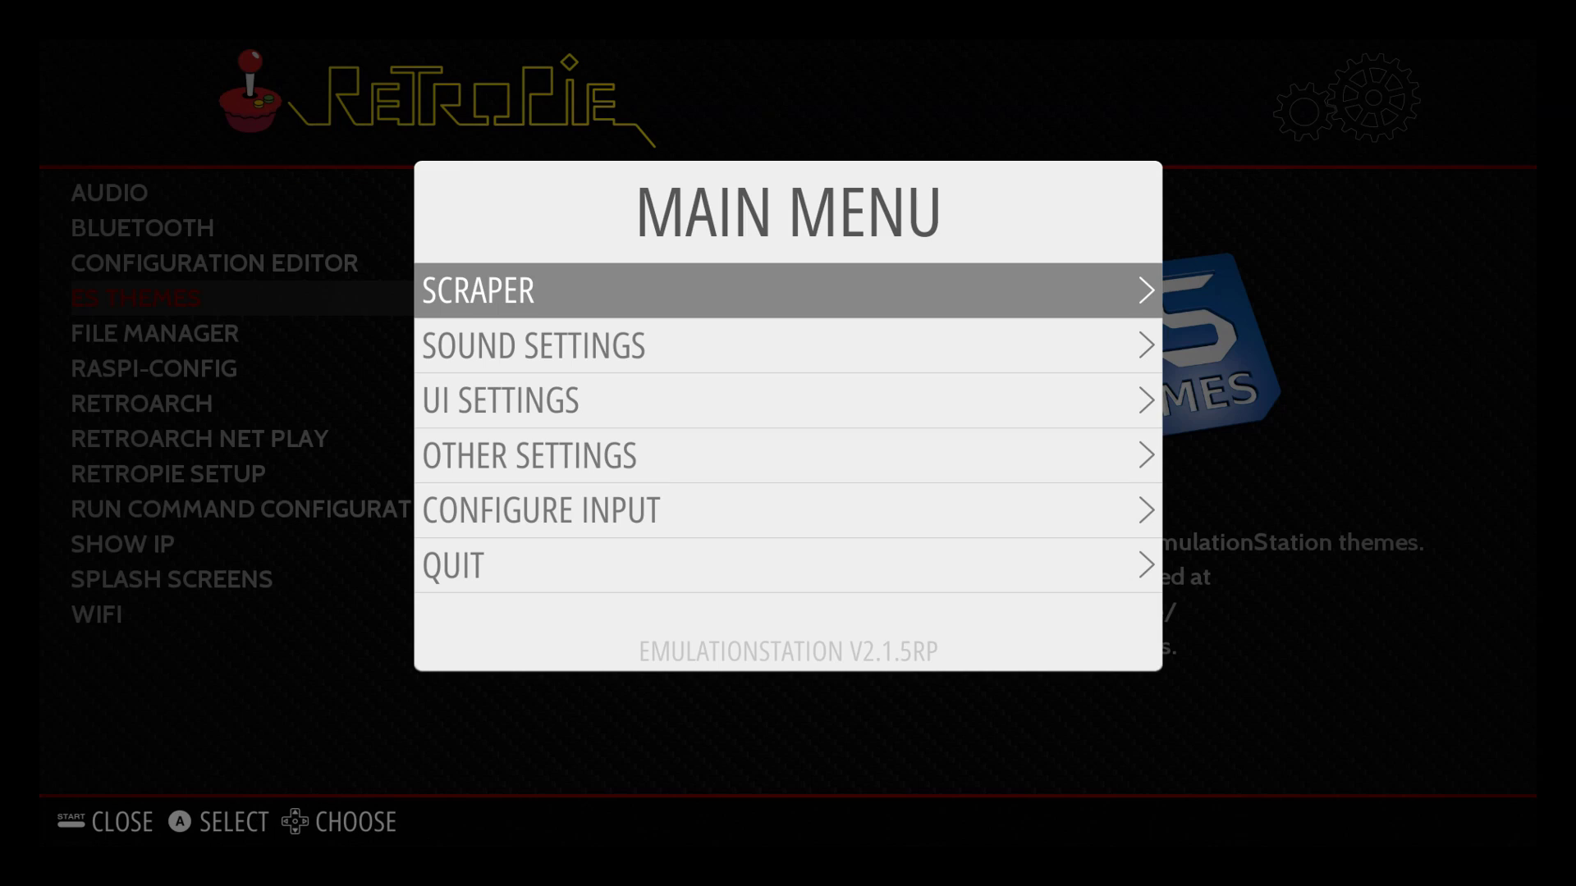
key(Down)
key(Down)
key(Down)
key(Down)
key(Down)
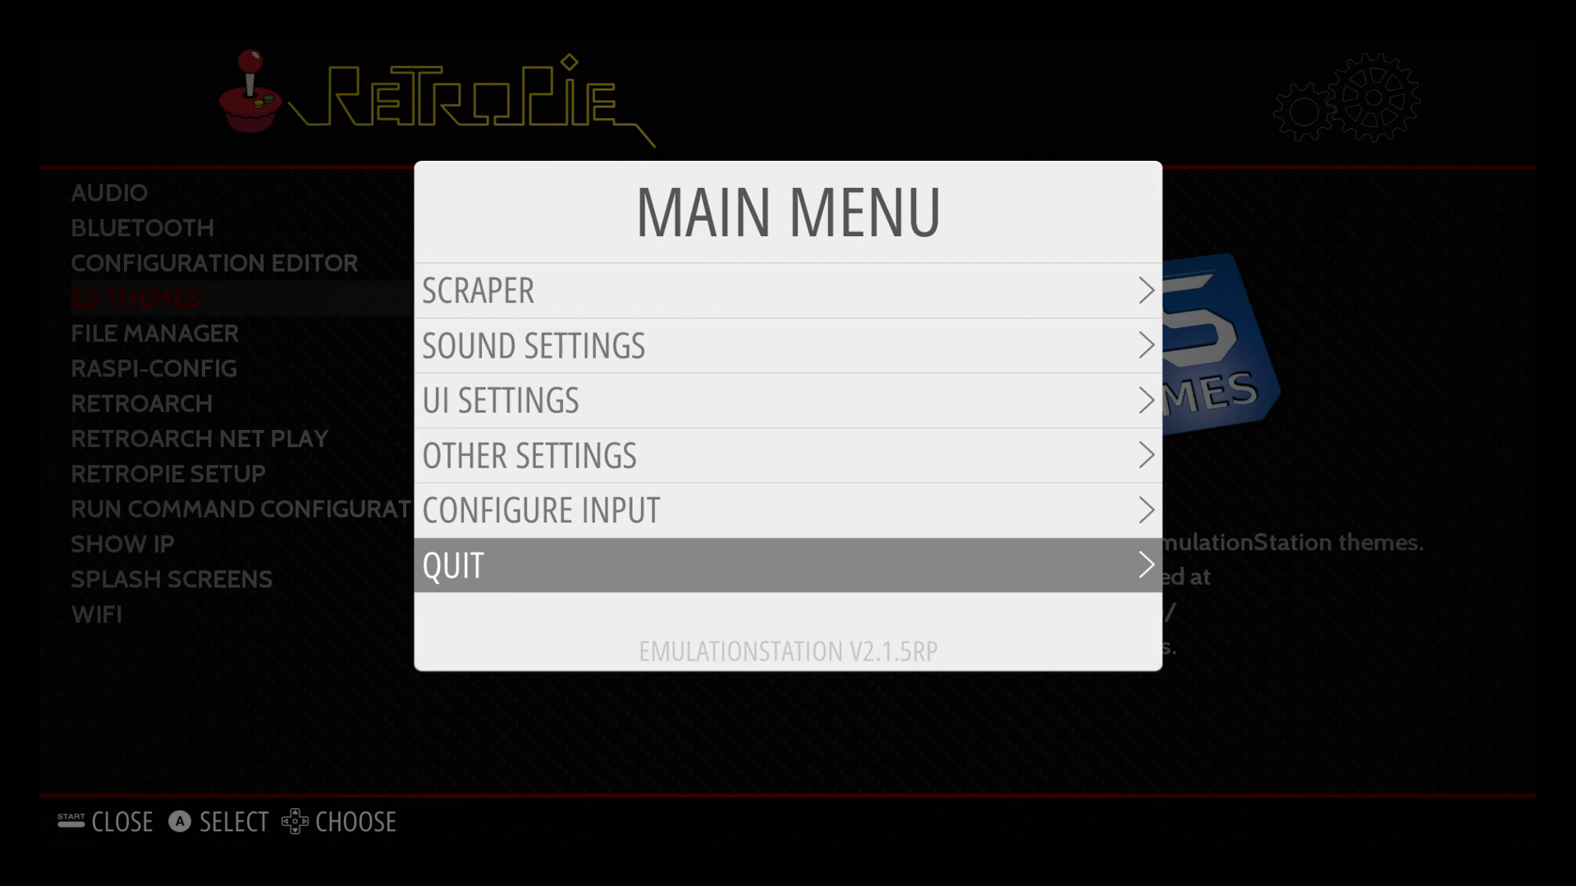
key(Return)
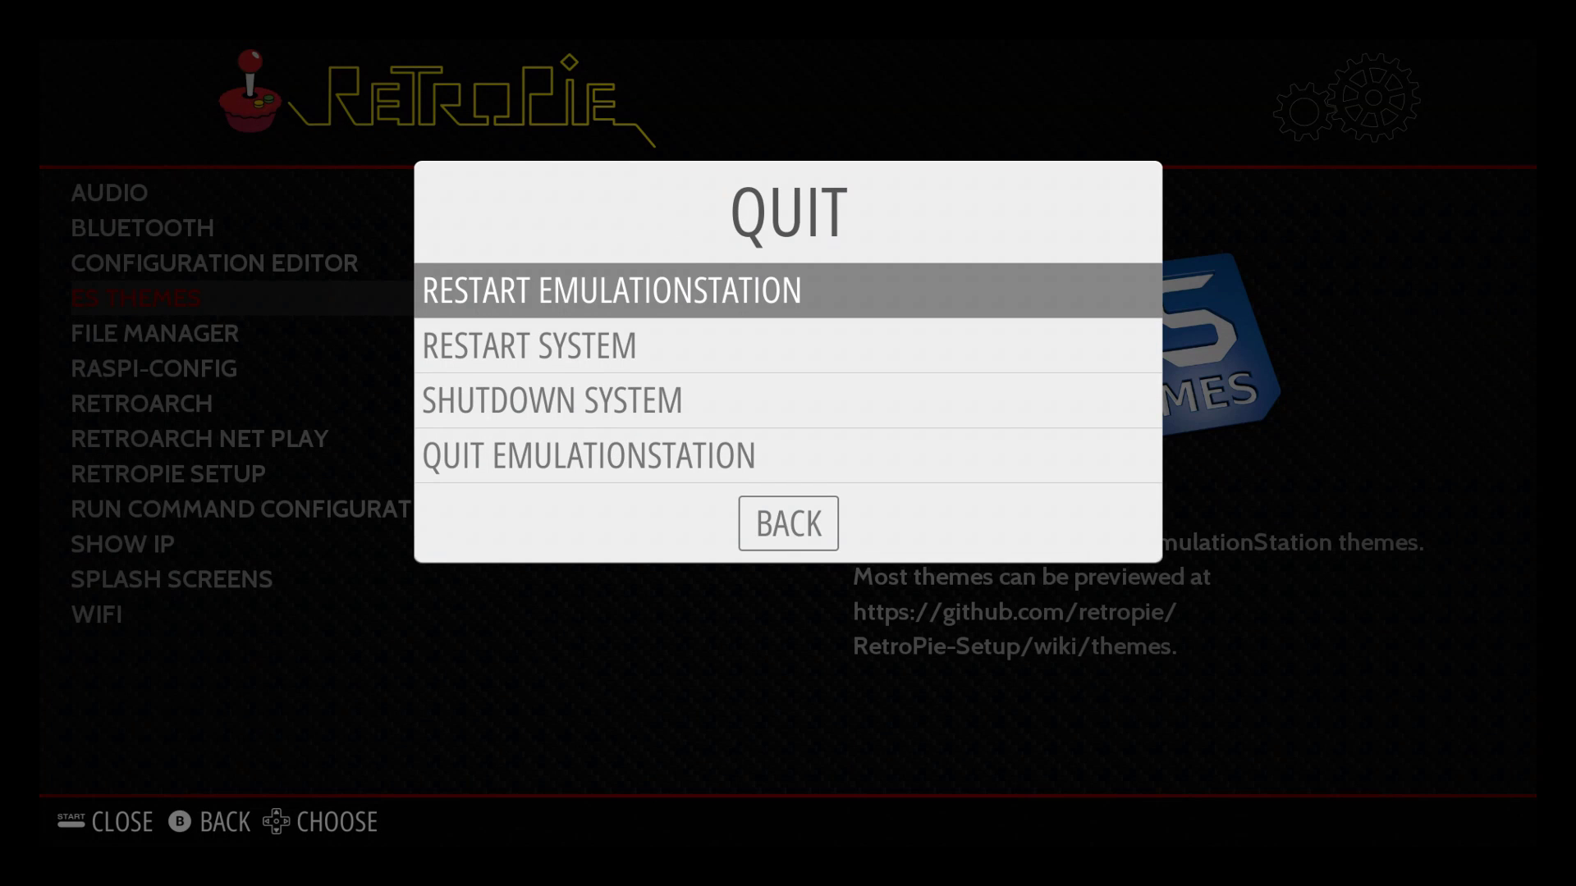
key(Return)
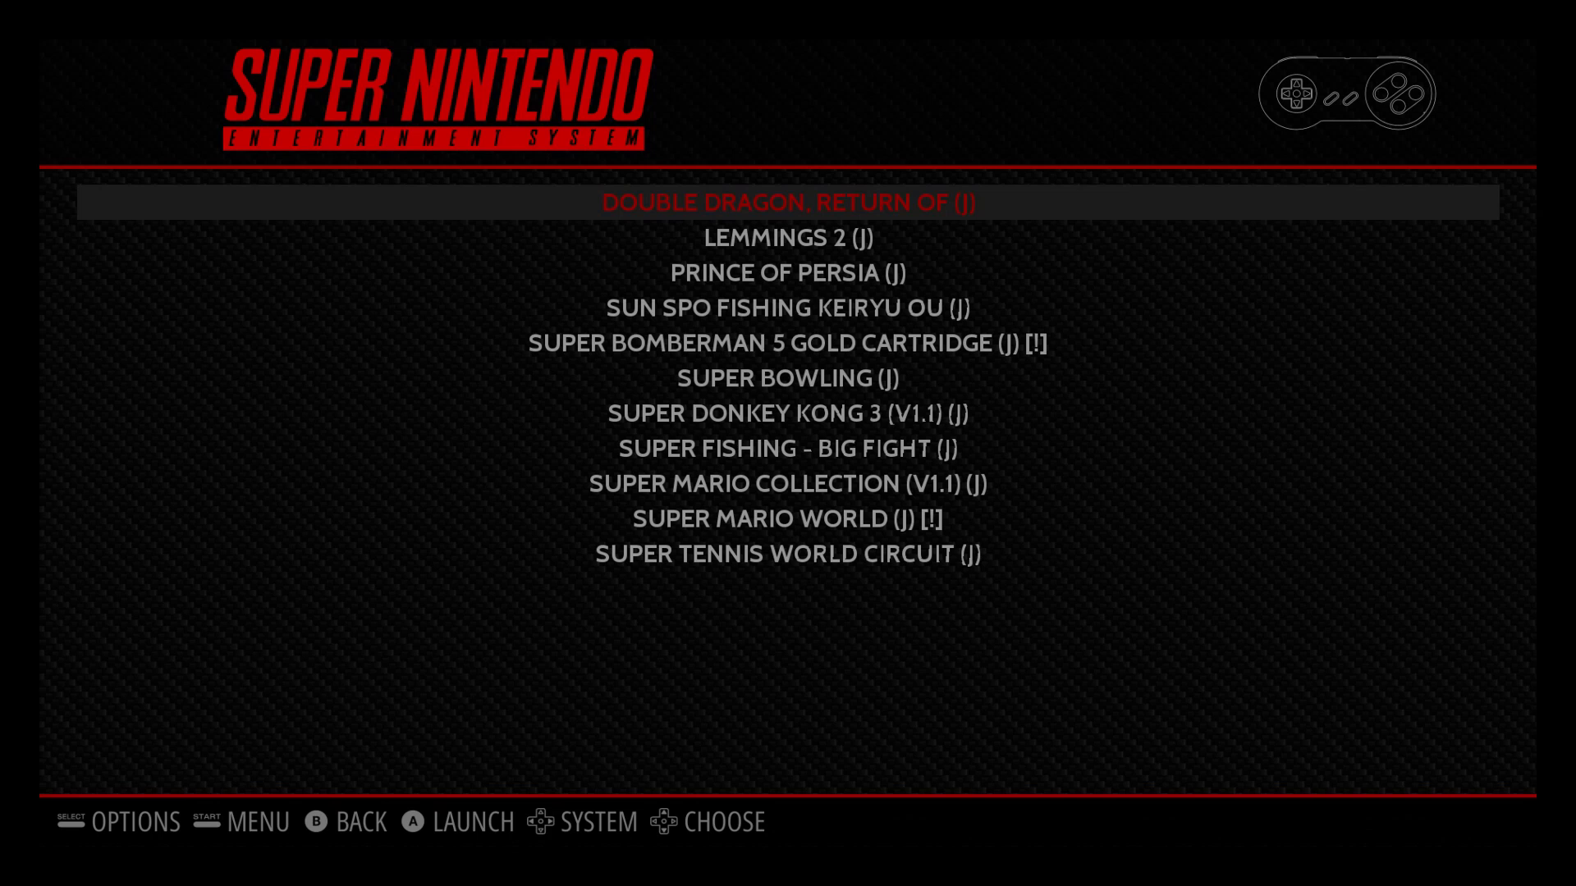
Step: Look through the Super Nintendo game list in EmulationStation to check for the uploaded ROMs
key(Down)
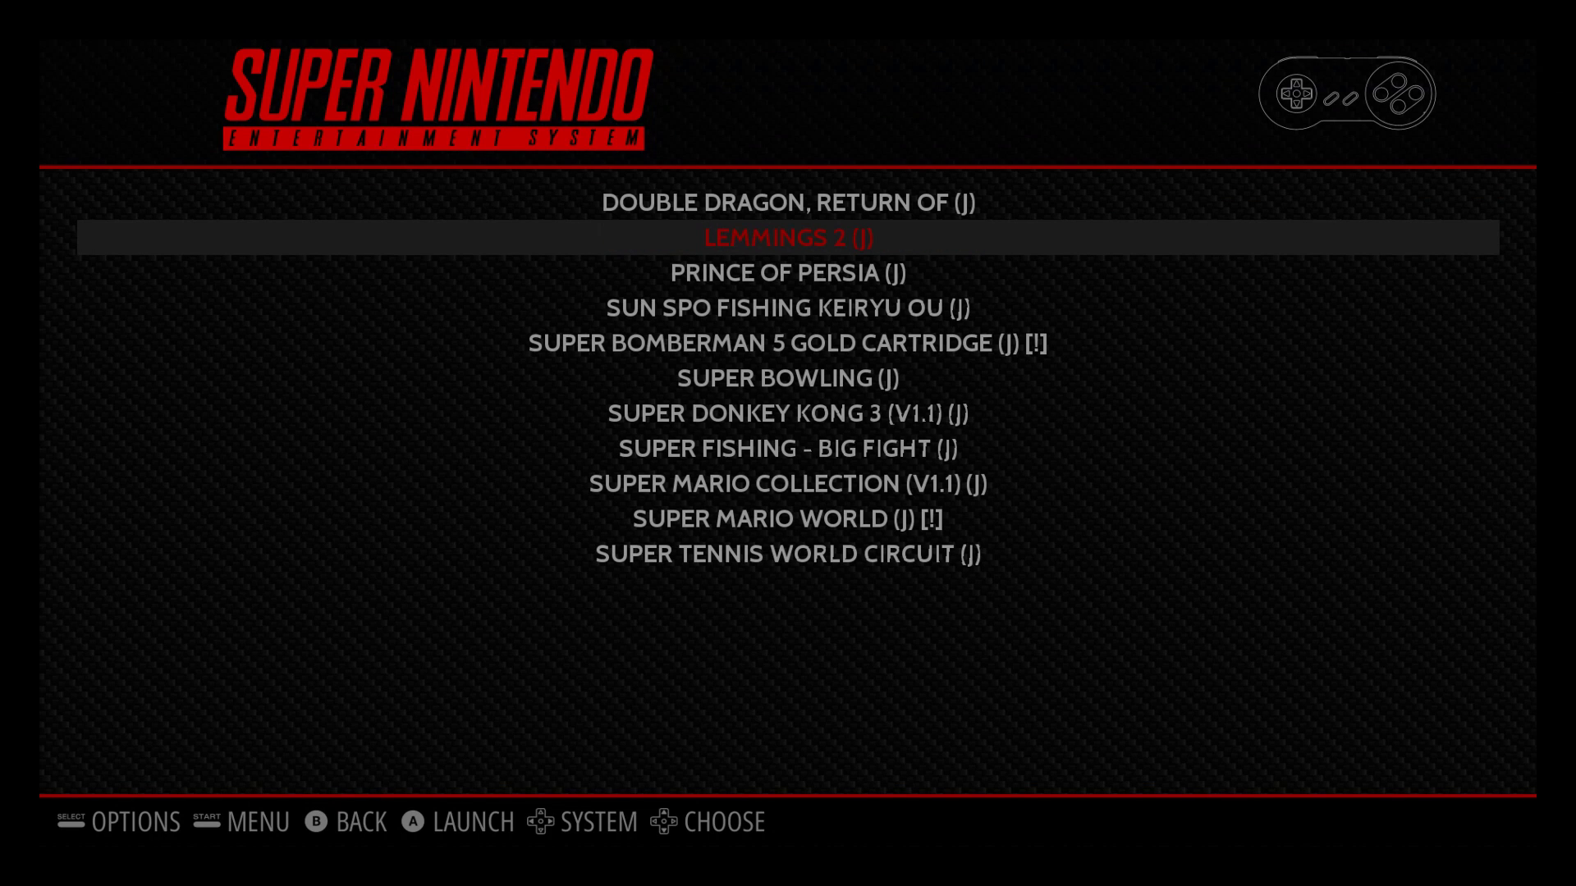
key(Down)
key(Down)
key(Down)
key(Down)
key(Down)
key(Down)
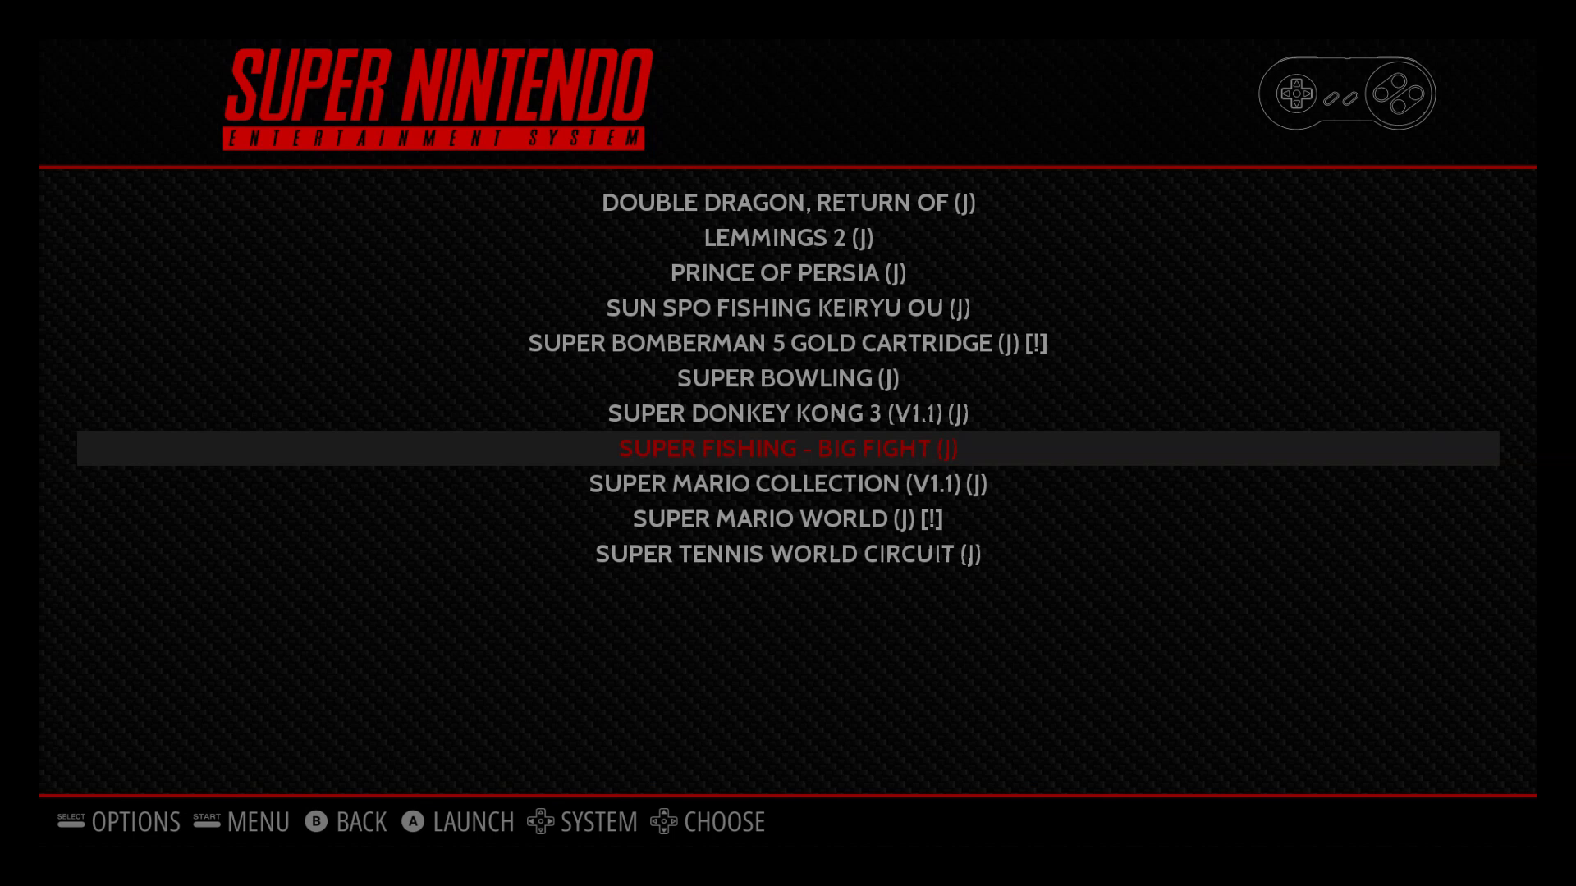
key(Down)
key(Down)
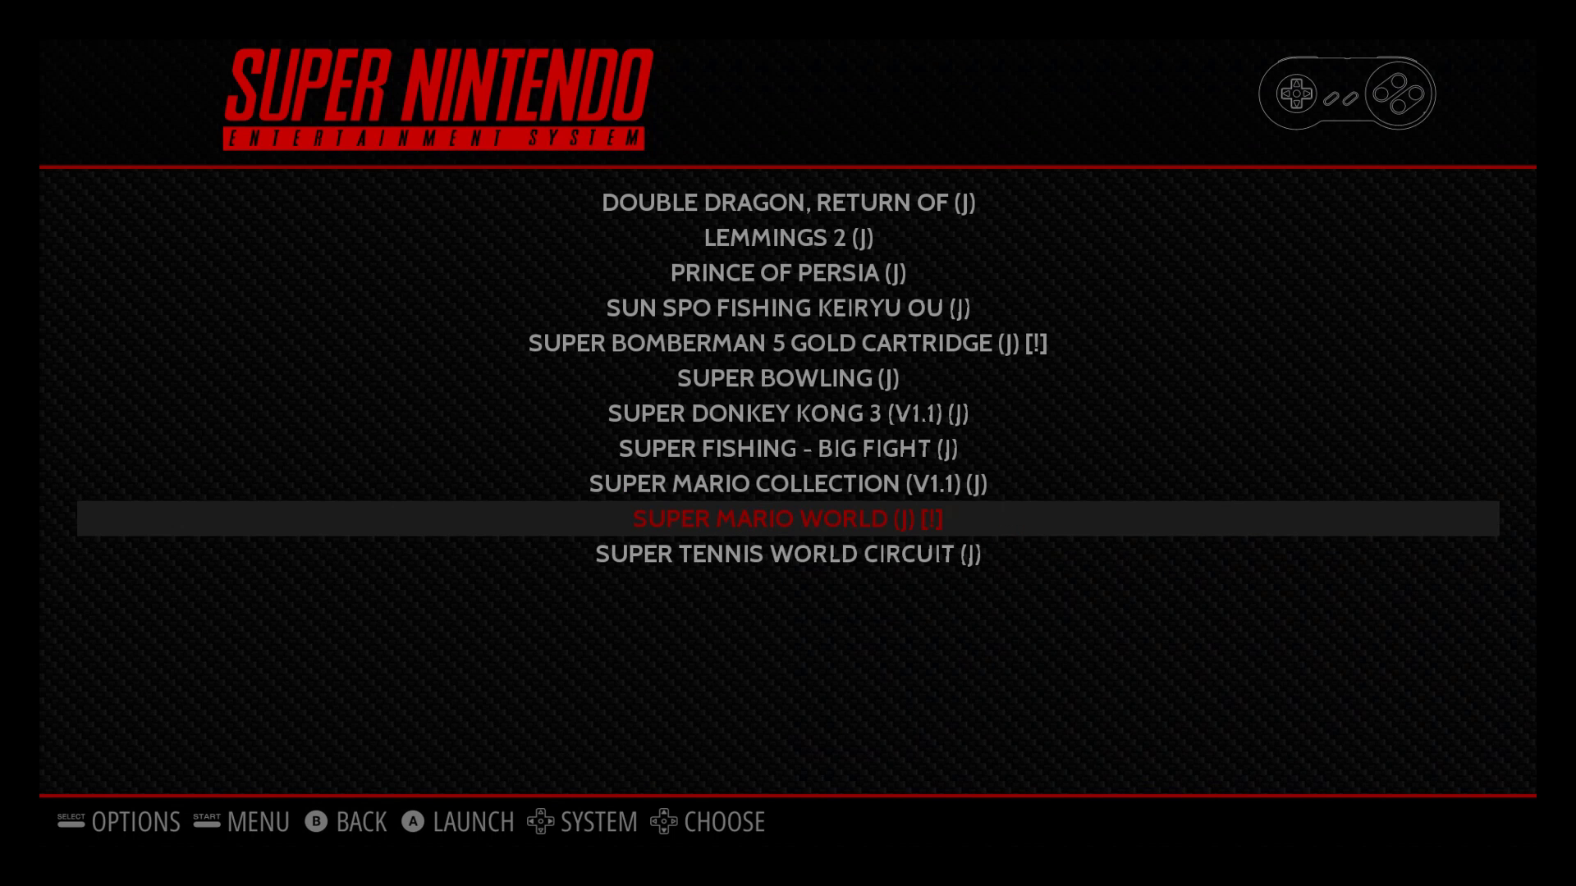
key(Up)
key(Up)
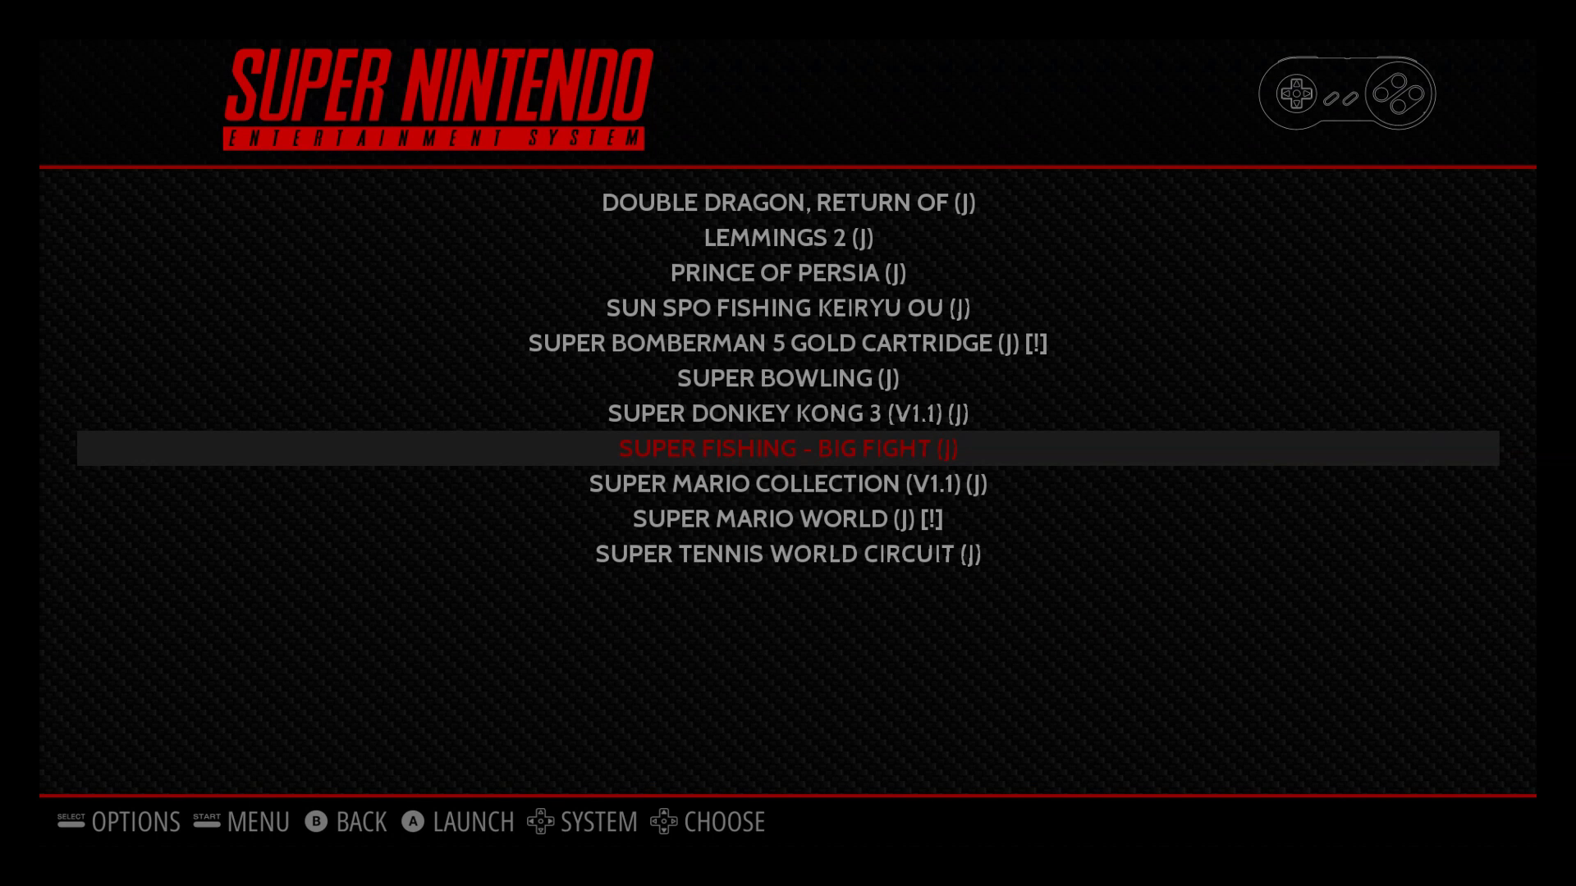
key(Down)
key(Up)
key(Up)
key(Up)
key(Up)
key(Up)
key(Up)
key(Up)
key(Up)
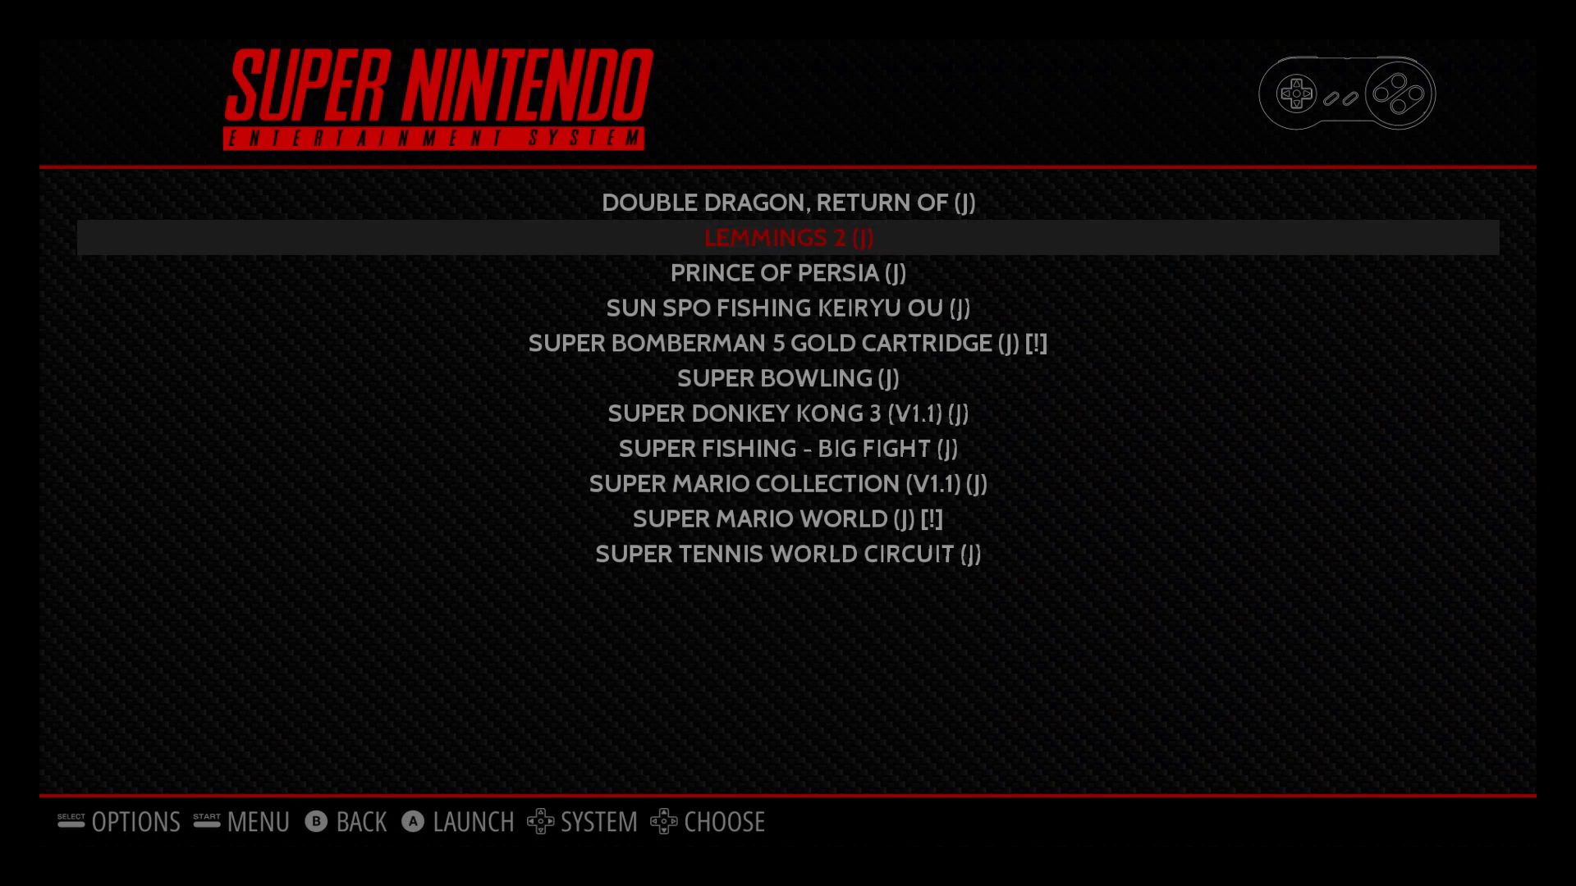